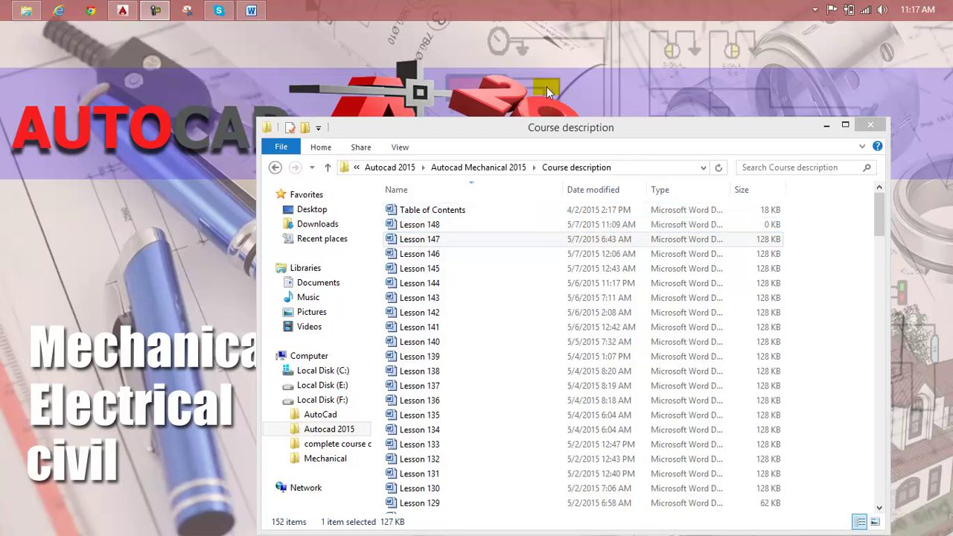
- Close the Course description Explorer window to reveal the AutoCAD desktop
left_click(881, 126)
left_click(881, 125)
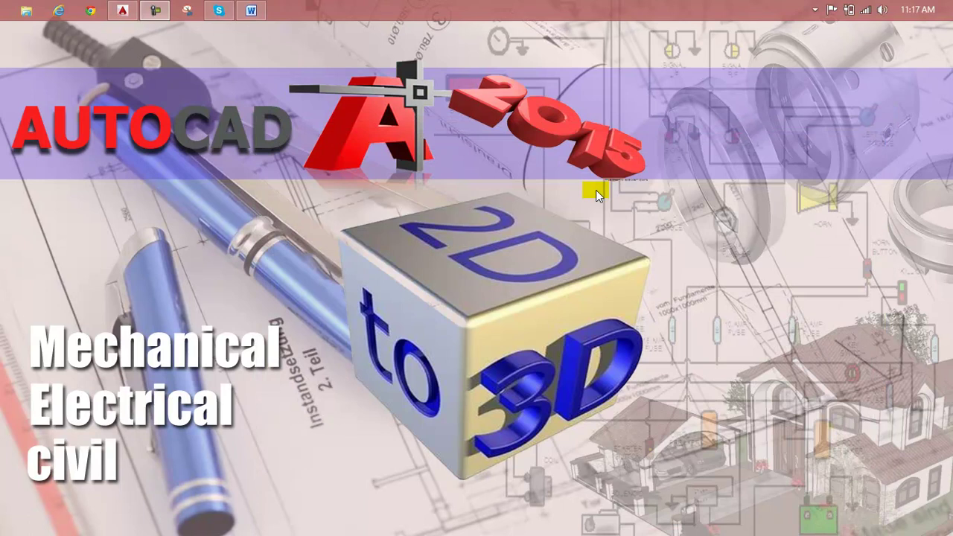
- Show the Lesson 148 '3D tea cup' document in Word, then switch to the Cup drawing
left_click(251, 10)
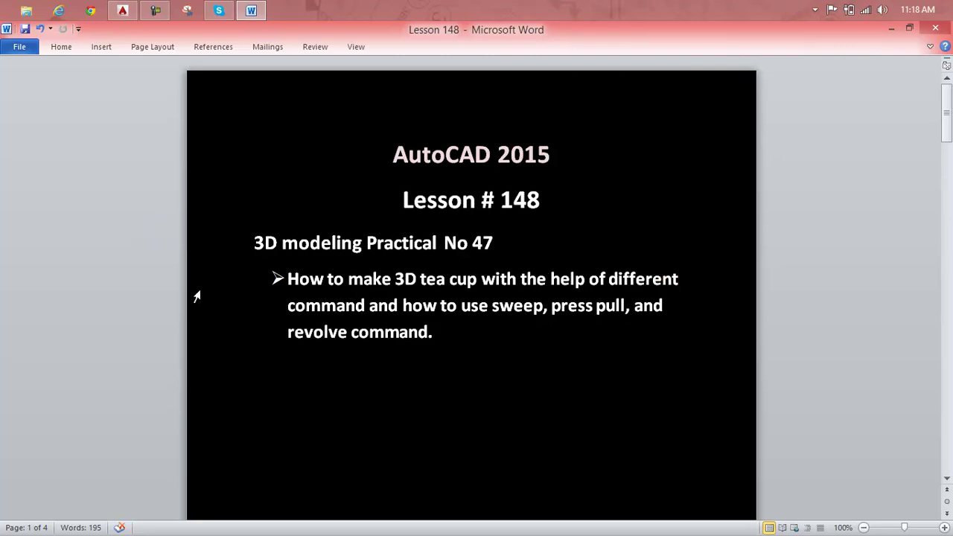
left_click(119, 9)
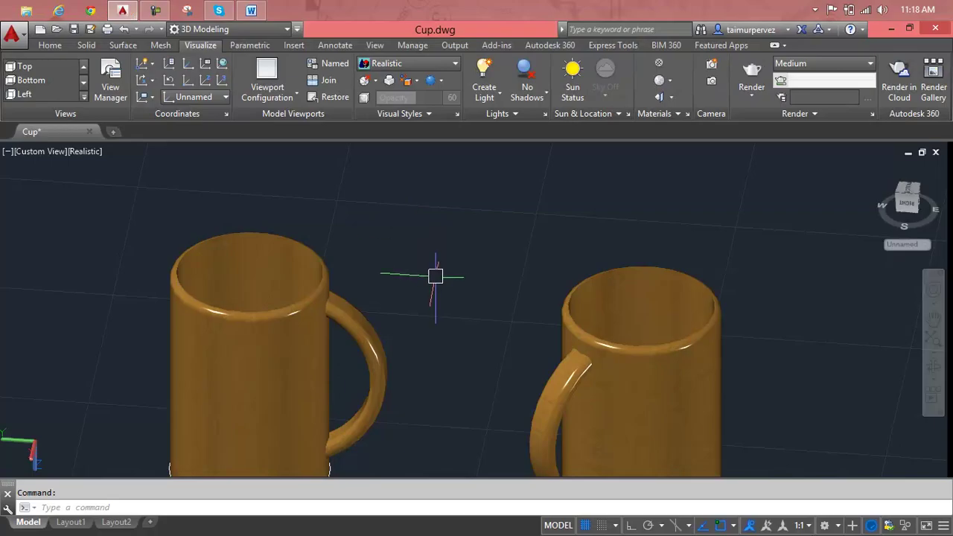
- Orbit the two wooden mugs in Cup.dwg to view them from above, then open a New Tab start page
mouse_move(449, 293)
middle_mouse_down("shift")
mouse_move(352, 295)
mouse_move(417, 278)
mouse_move(592, 357)
mouse_move(547, 369)
mouse_move(511, 342)
mouse_move(598, 273)
mouse_move(598, 394)
mouse_move(549, 302)
mouse_move(552, 247)
mouse_move(594, 228)
mouse_move(654, 250)
mouse_move(562, 289)
middle_mouse_up("shift")
scroll(562, 289, "down", 2)
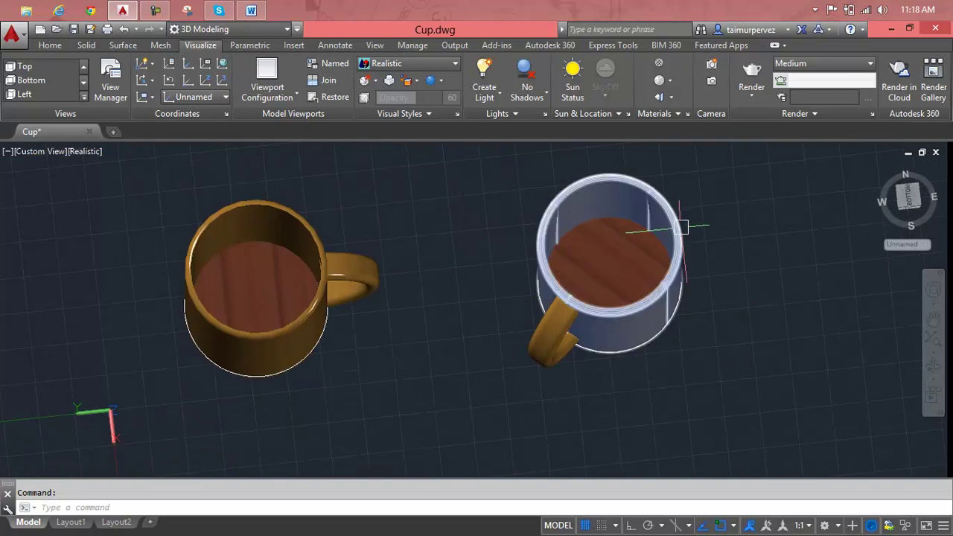
left_click(113, 132)
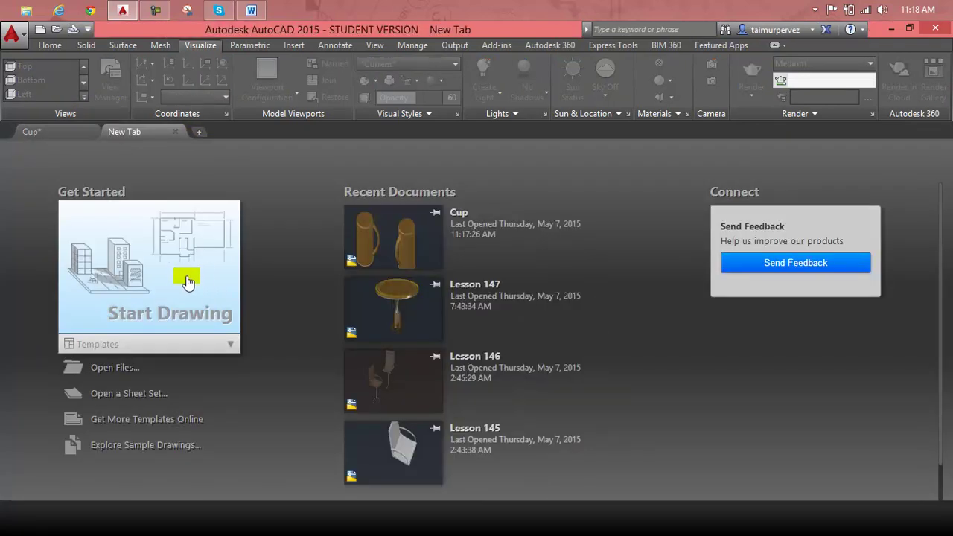
- Start a new blank Drawing1 and draw a circle of radius 5
left_click(167, 273)
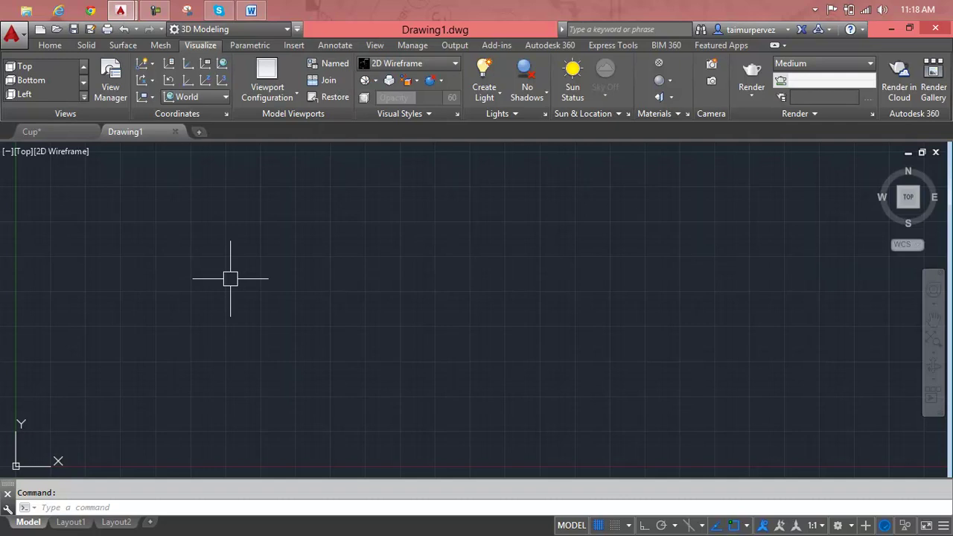
key("Escape")
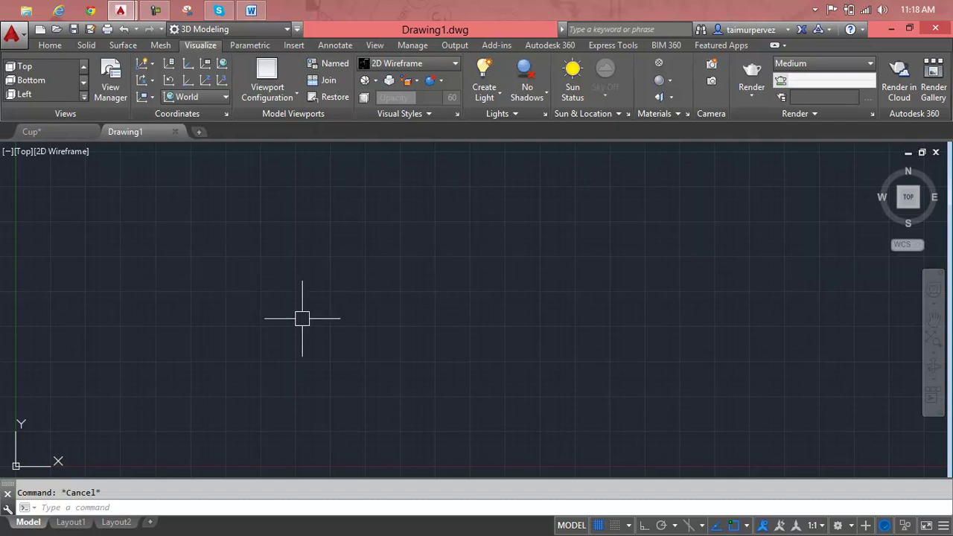
type("c")
key("Return")
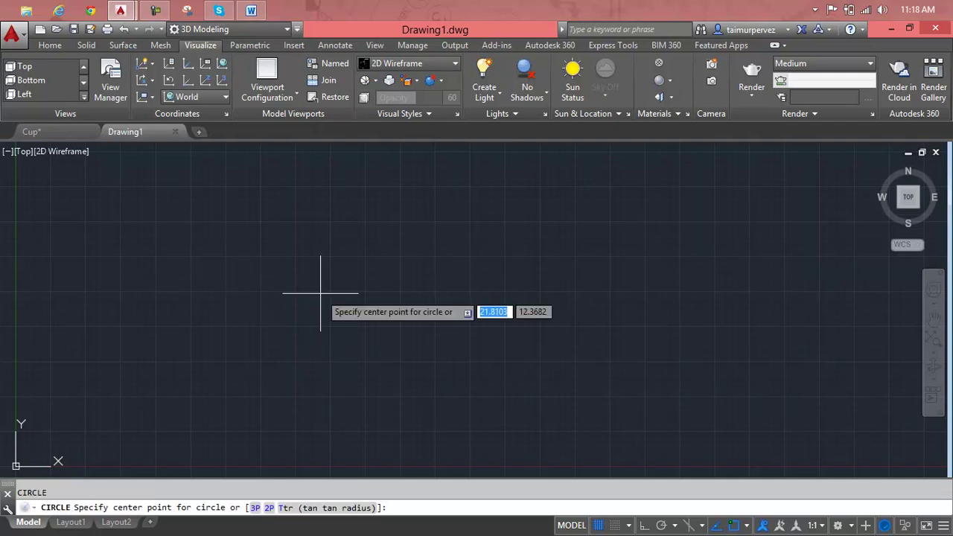
left_click(347, 260)
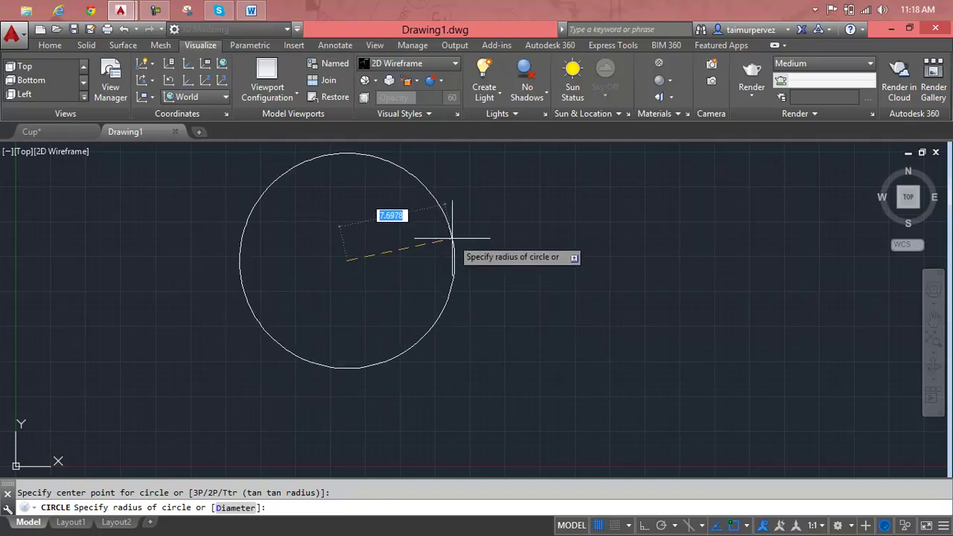
type("5")
key("Return")
scroll(387, 234, "up", 2)
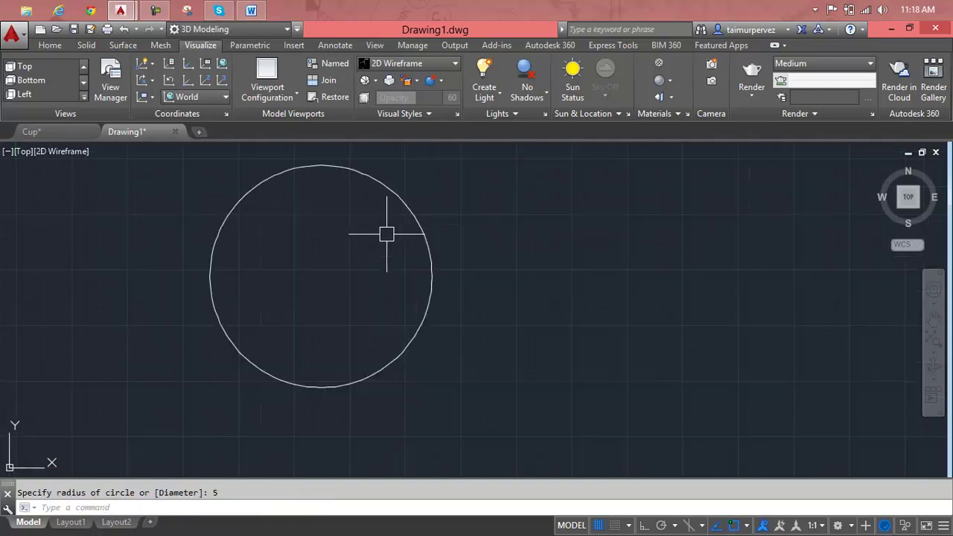
key("Escape")
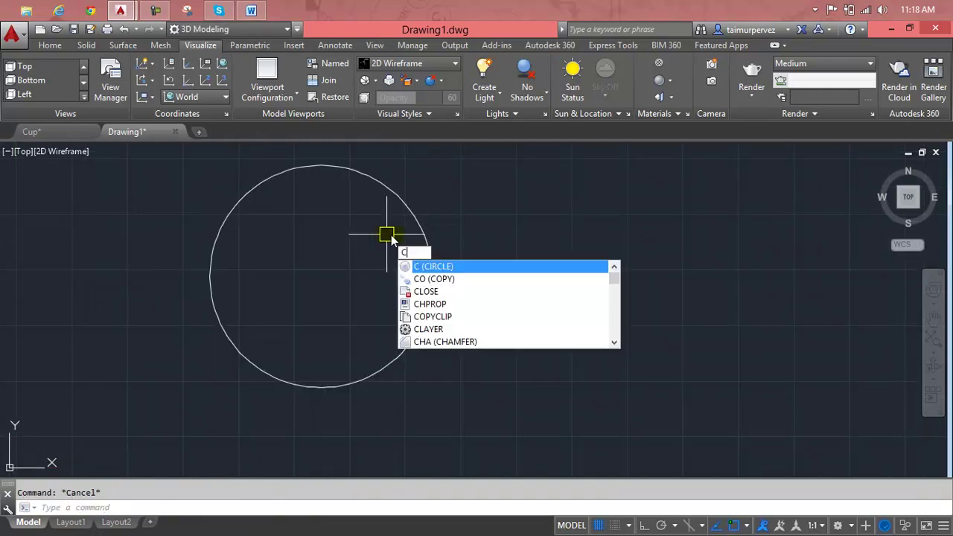
- Draw a second circle of radius 405 concentric with the first
key("Return")
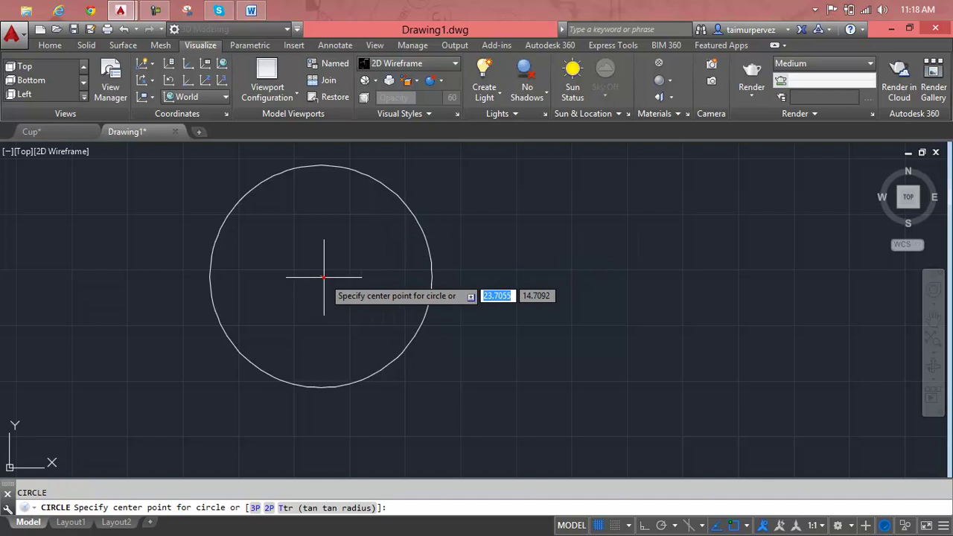
left_click(327, 277)
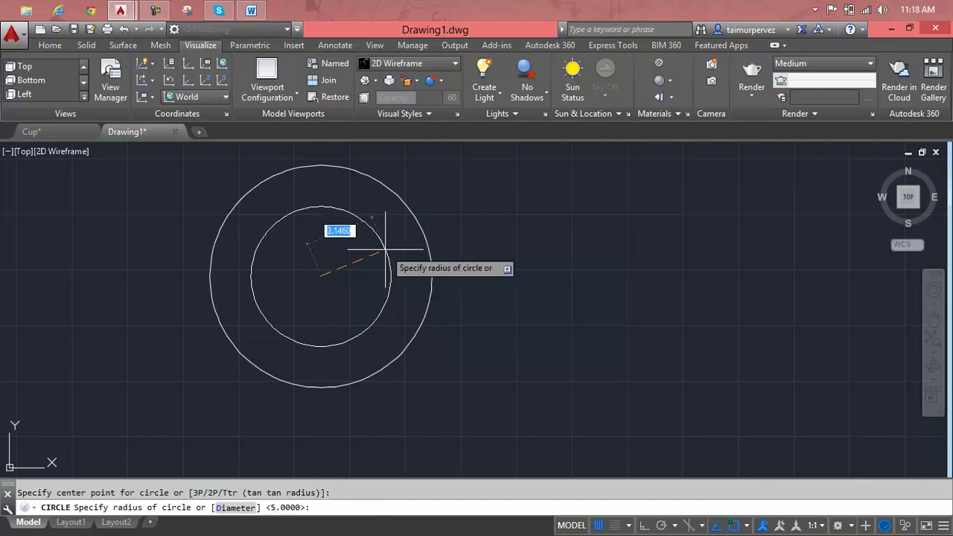
type("405")
key("Return")
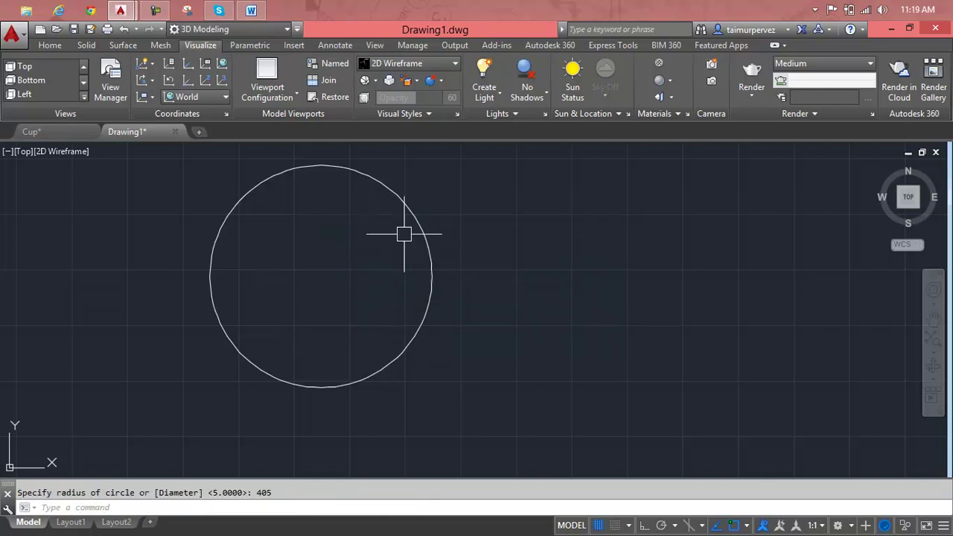
scroll(423, 221, "up", 8)
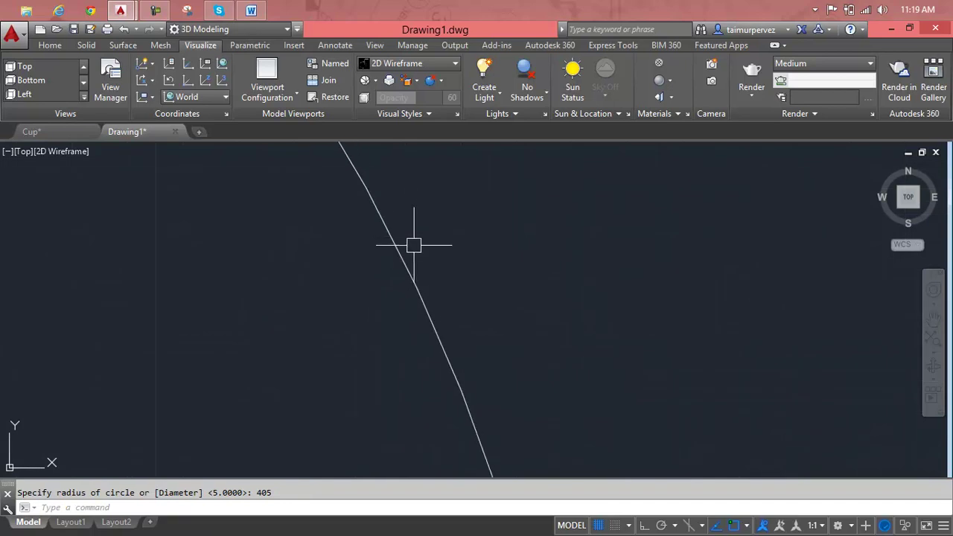
scroll(409, 255, "down", 10)
scroll(415, 265, "down", 5)
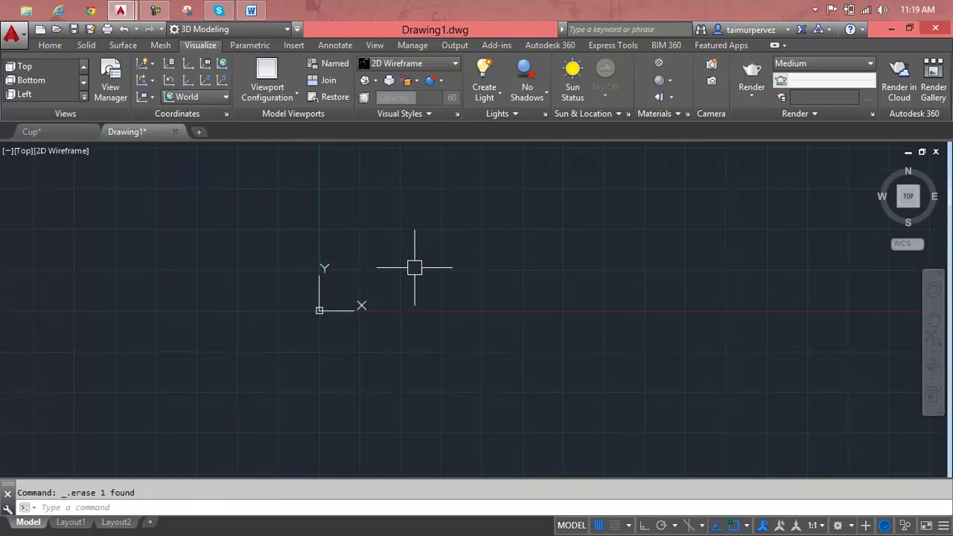
- Draw the outer wall circle with radius 5
type("c")
key("Return")
left_click(463, 266)
type("5")
key("Return")
scroll(460, 261, "up", 5)
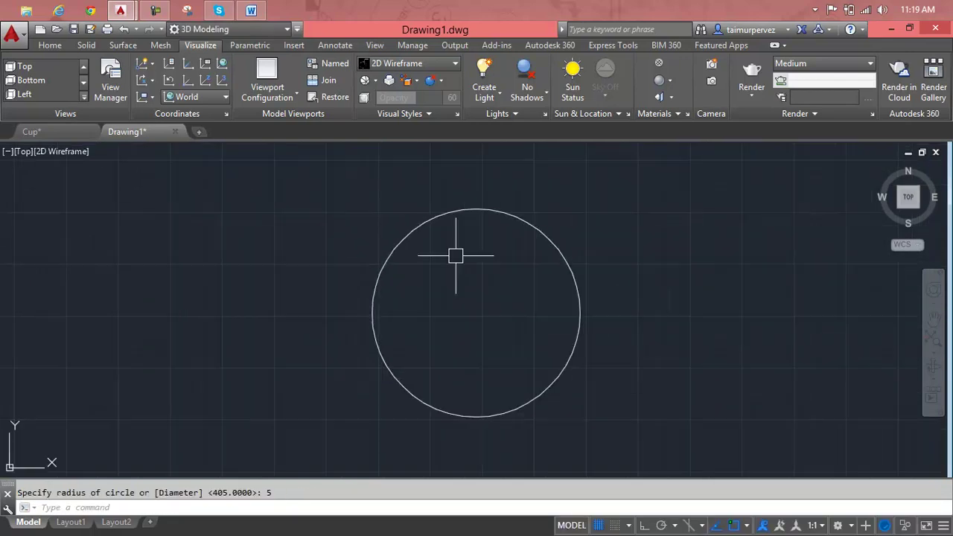
- Draw a concentric inner circle of radius 4.5
key("Return")
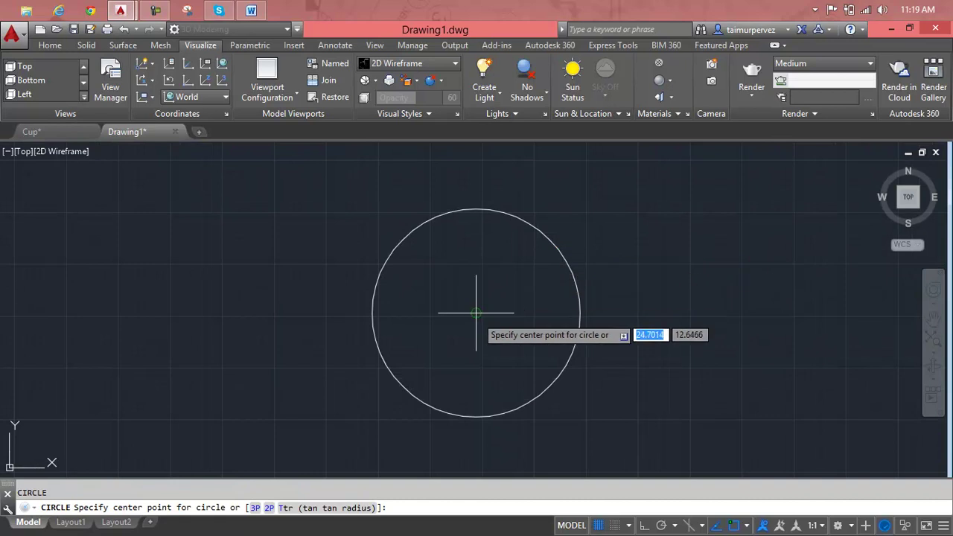
left_click(476, 313)
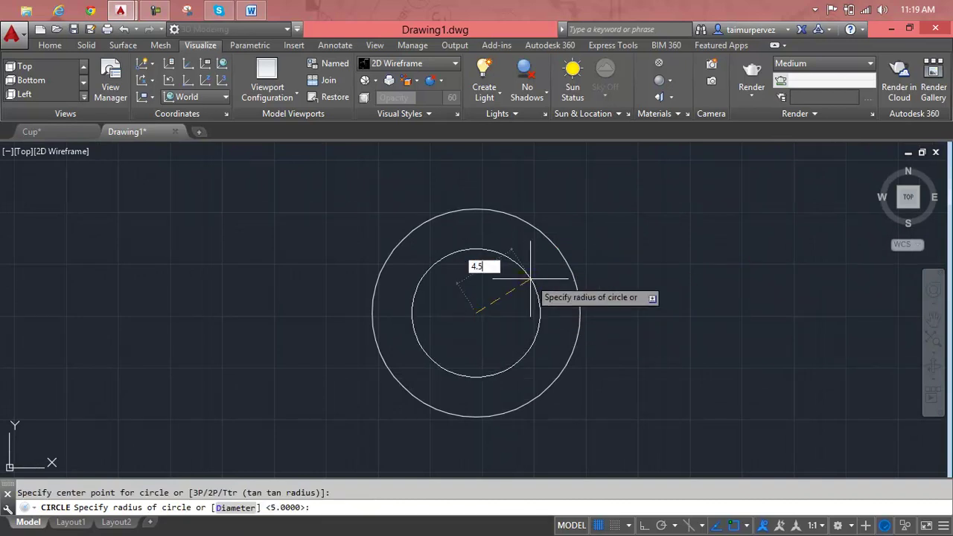
key("Return")
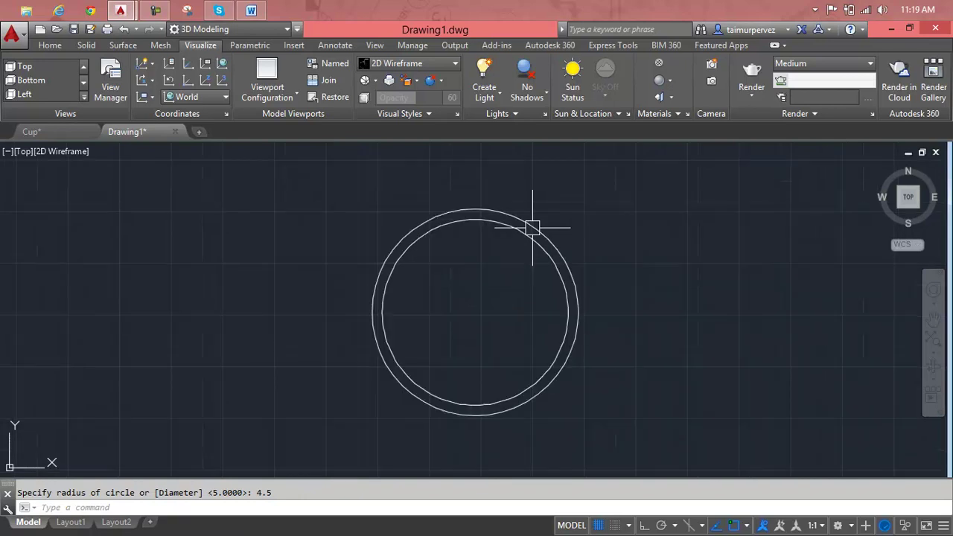
key("Escape")
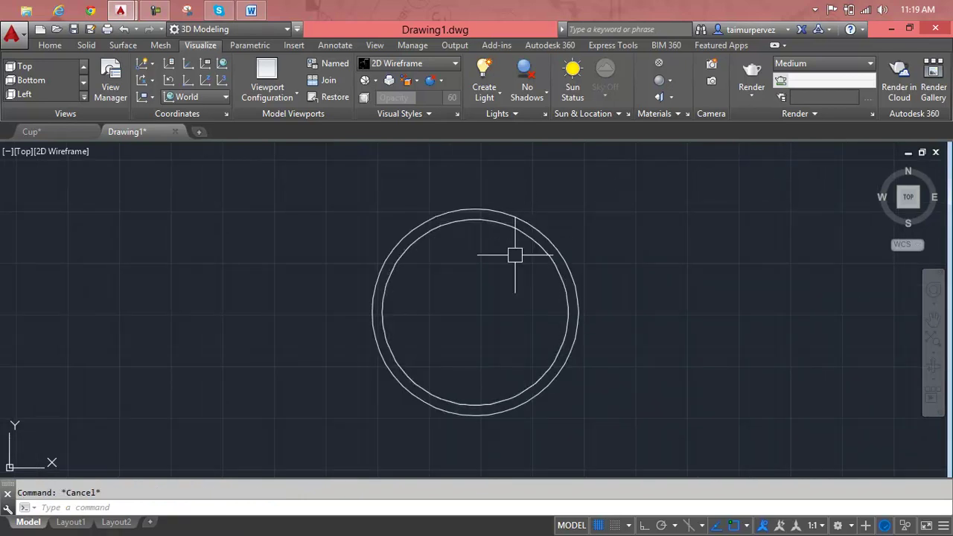
scroll(568, 235, "up", 2)
scroll(538, 253, "up", 3)
scroll(536, 256, "up", 2)
- Begin a third circle at the shared centre, then cancel it
key("Return")
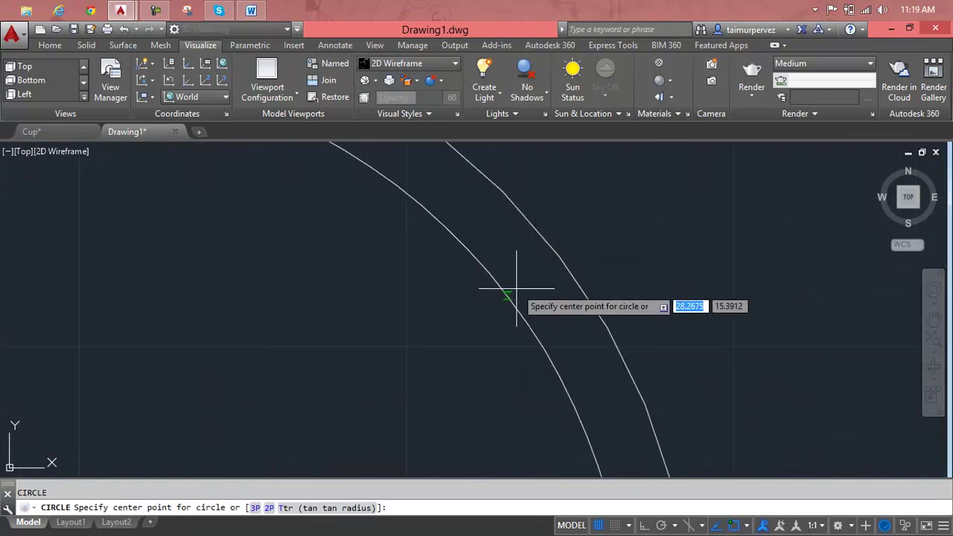
scroll(492, 305, "down", 5)
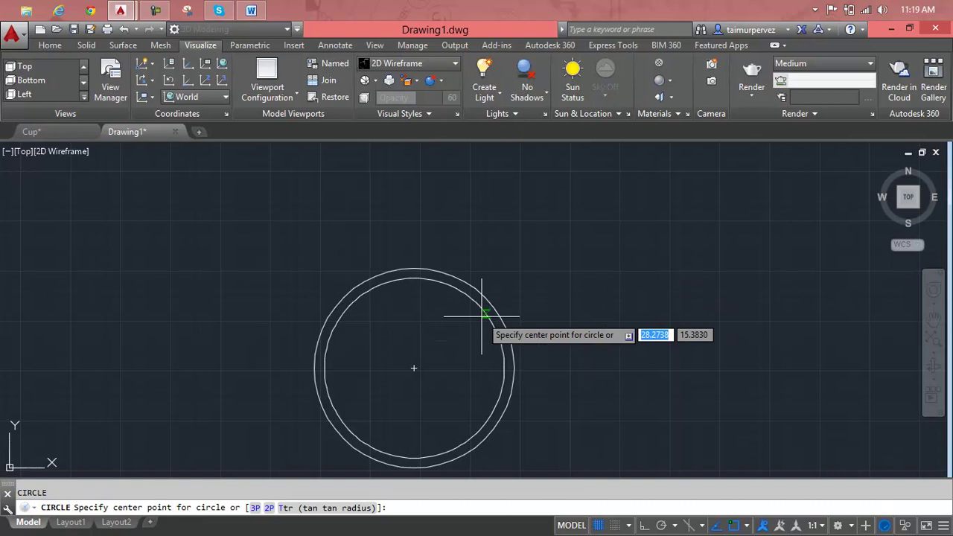
left_click(425, 370)
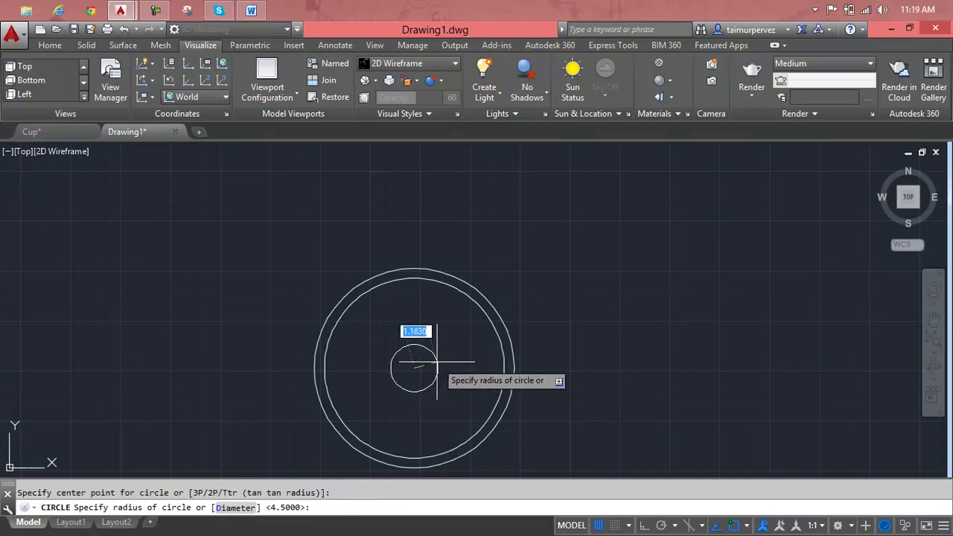
key("Escape")
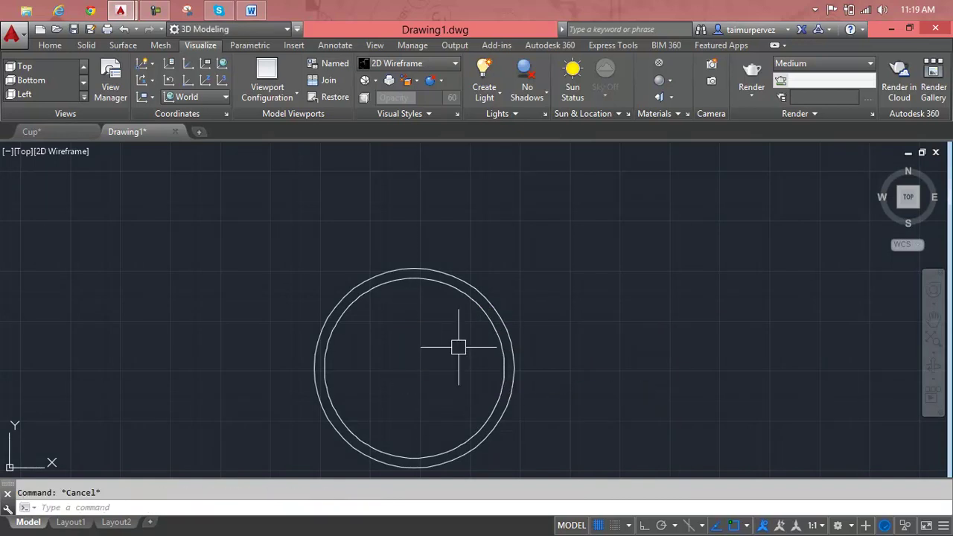
left_click(20, 153)
- Switch to the Right view and start a line at the ring's outer edge
left_click(52, 232)
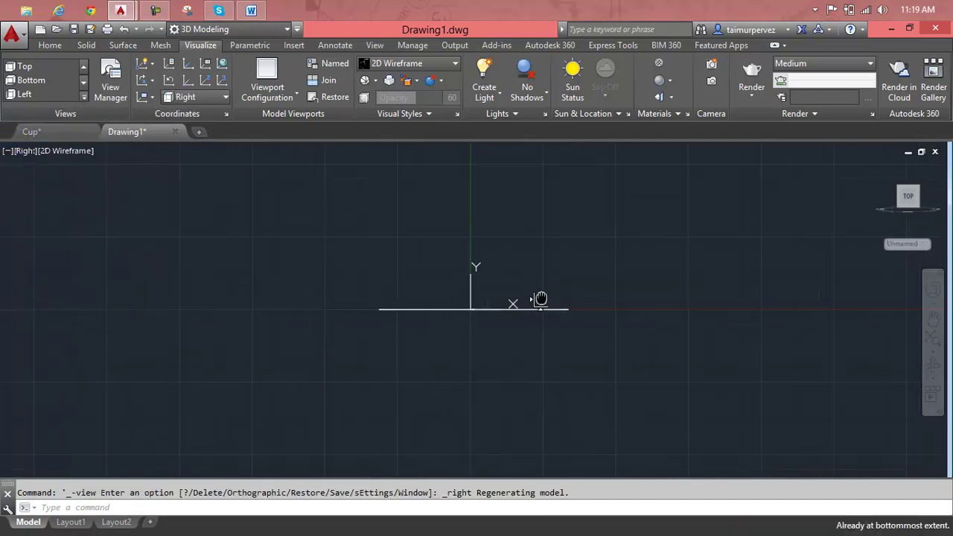
scroll(568, 314, "up", 5)
key("Escape")
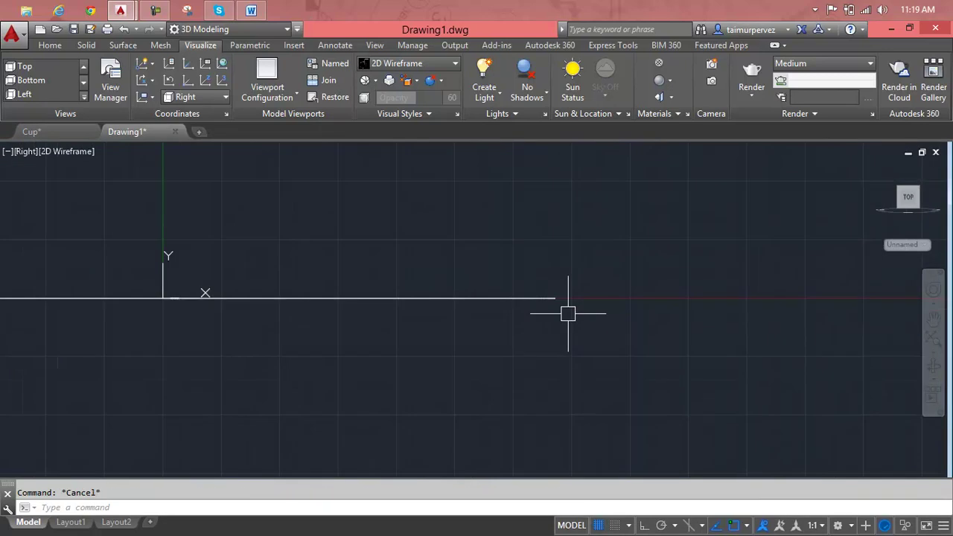
type("l")
key("Return")
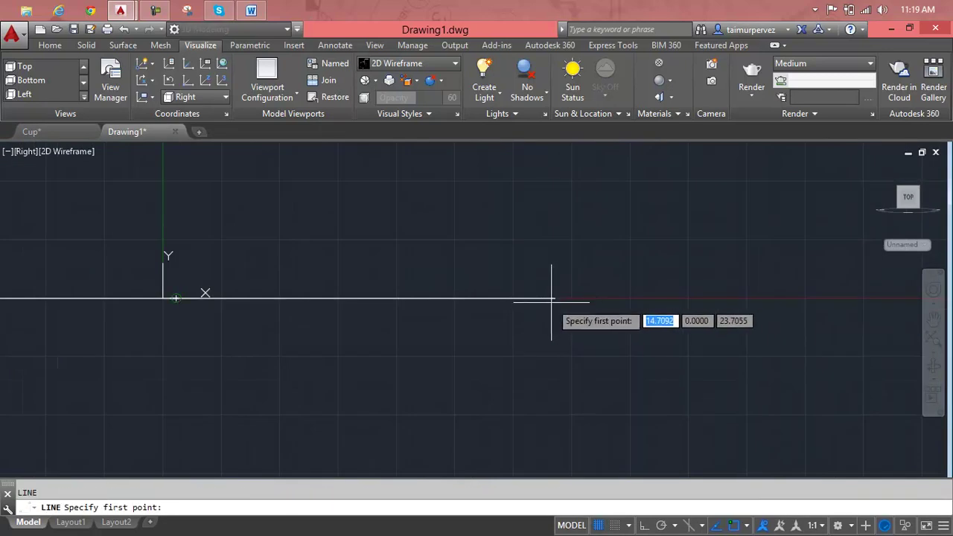
scroll(554, 298, "up", 3)
scroll(539, 292, "up", 2)
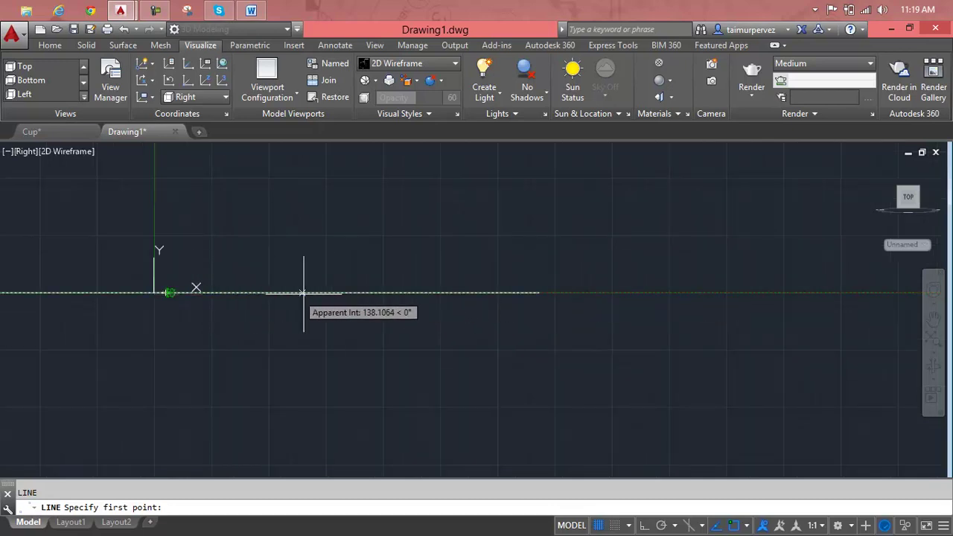
left_click(539, 293)
scroll(539, 293, "down", 4)
mouse_move(539, 275)
middle_mouse_down()
mouse_move(547, 247)
mouse_move(533, 293)
middle_mouse_up()
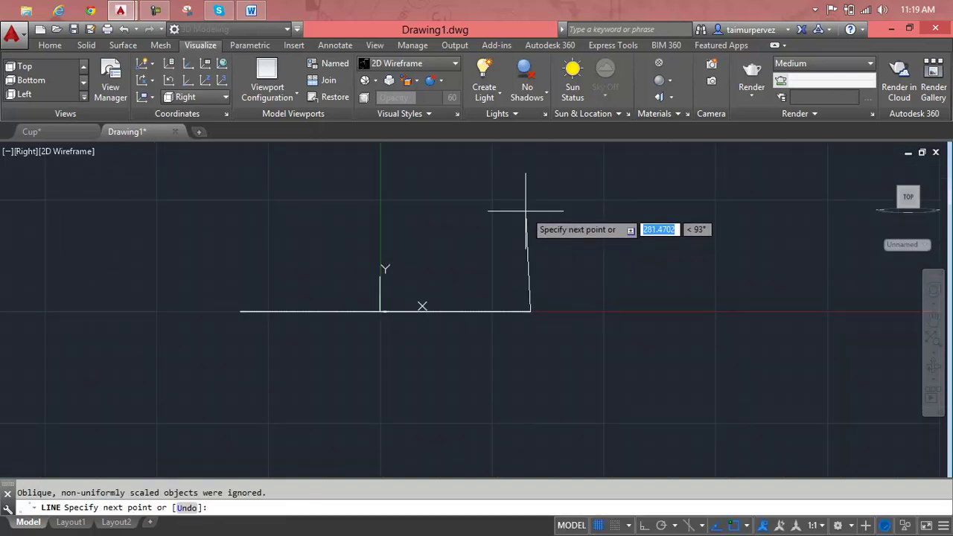
- With Ortho on, draw the line straight up 20 units
key("F8")
middle_click_drag(526, 216, 518, 304)
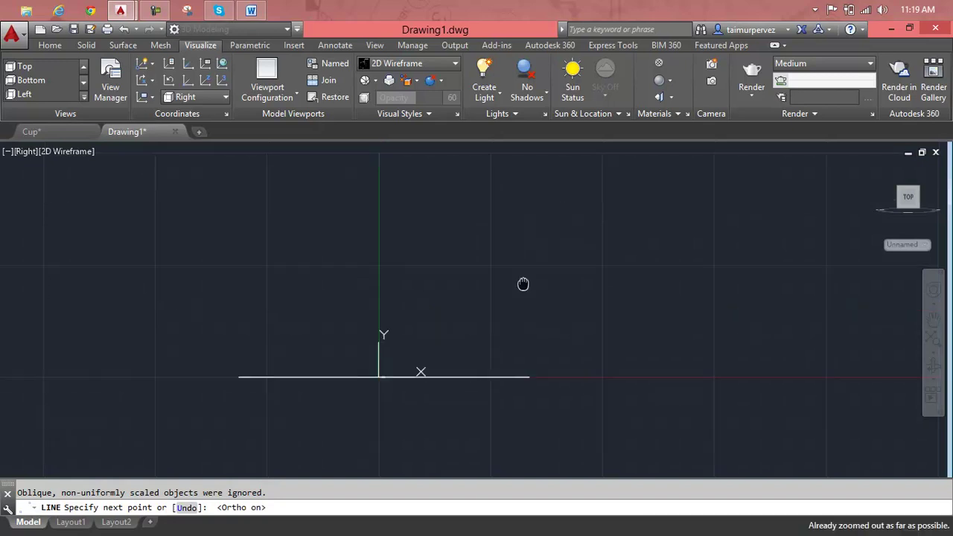
scroll(521, 255, "down", 2)
middle_click_drag(522, 223, 516, 377)
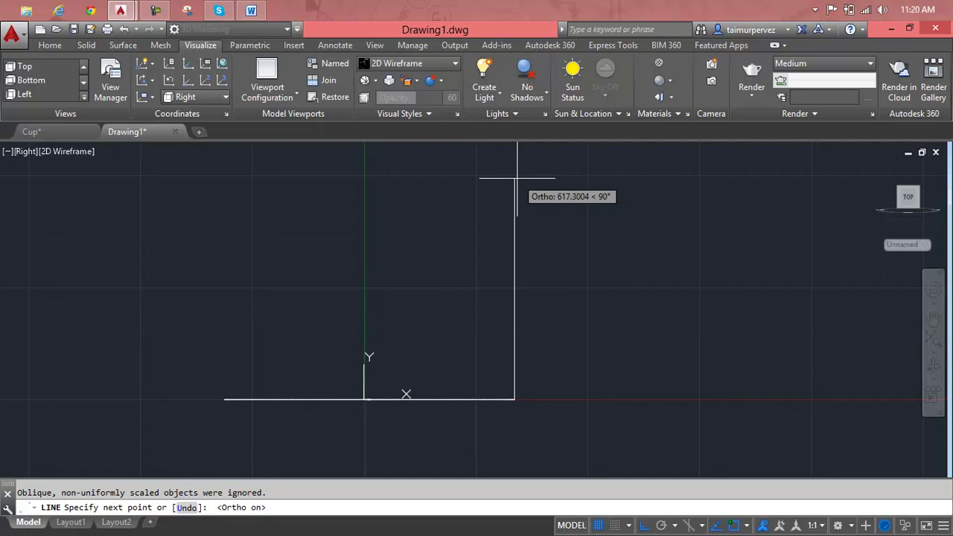
type("2")
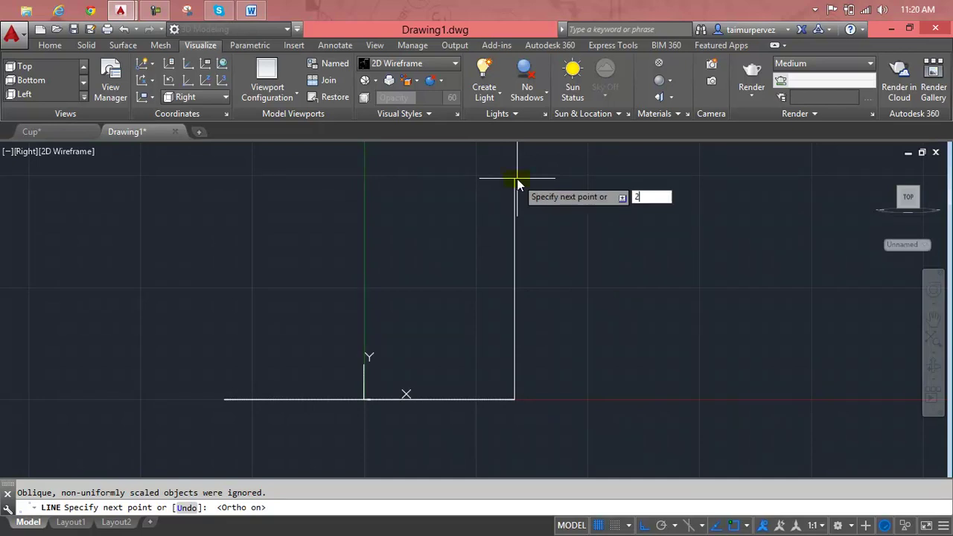
key("Return")
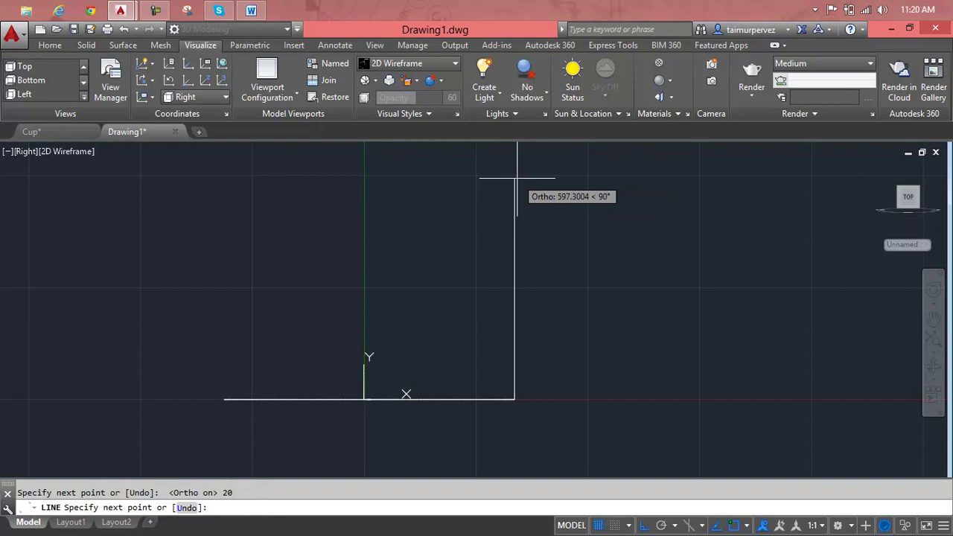
key("Return")
scroll(522, 420, "up", 3)
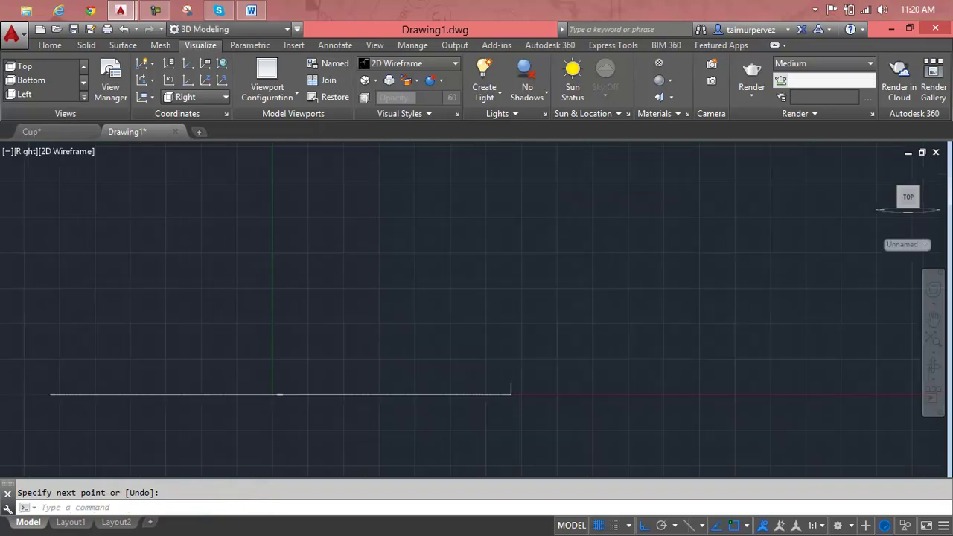
- Draw another vertical line 30 units up from the base line's end
left_click(501, 353)
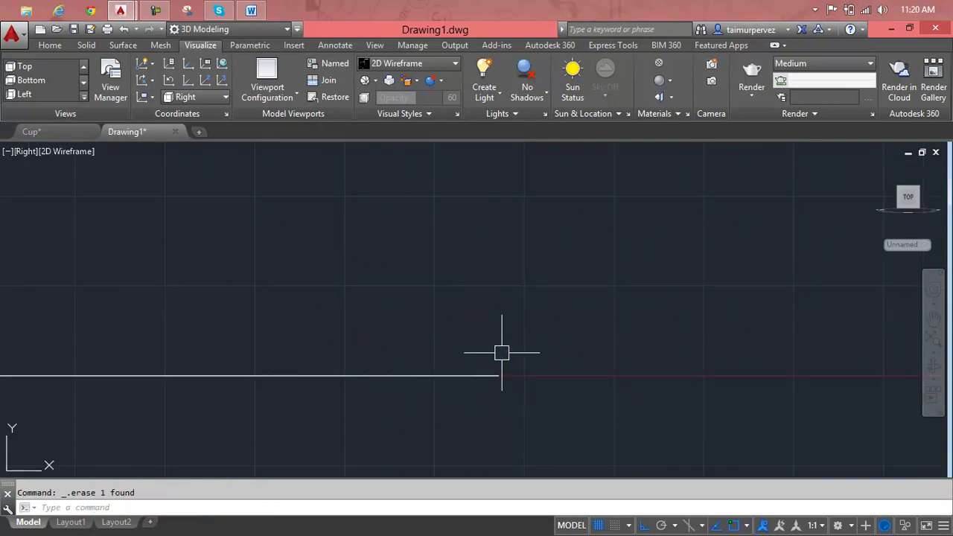
type("l")
key("Return")
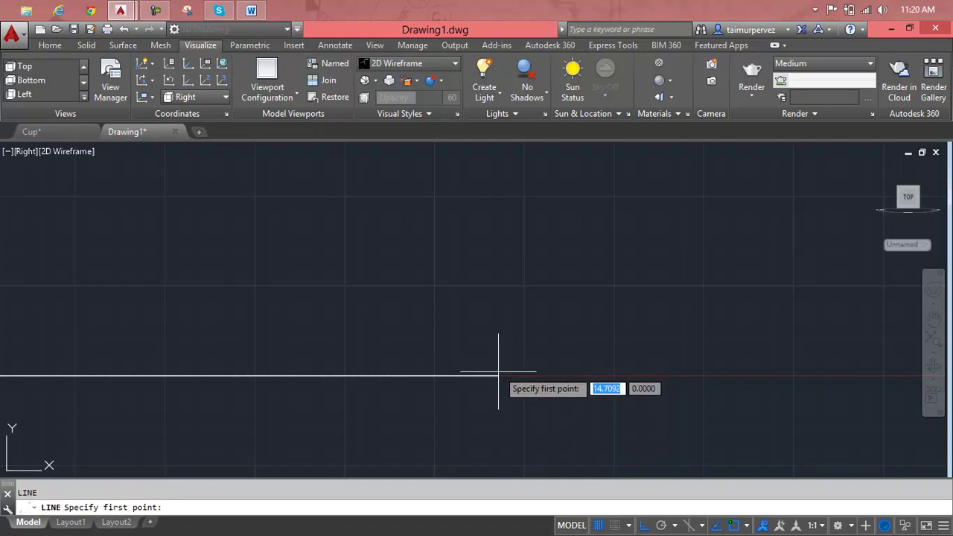
scroll(497, 377, "down", 3)
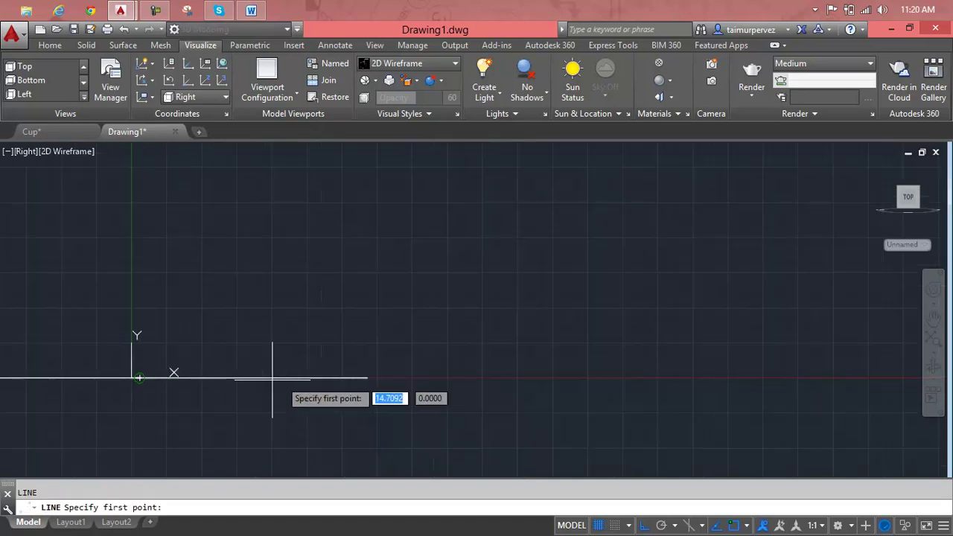
scroll(138, 377, "up", 1)
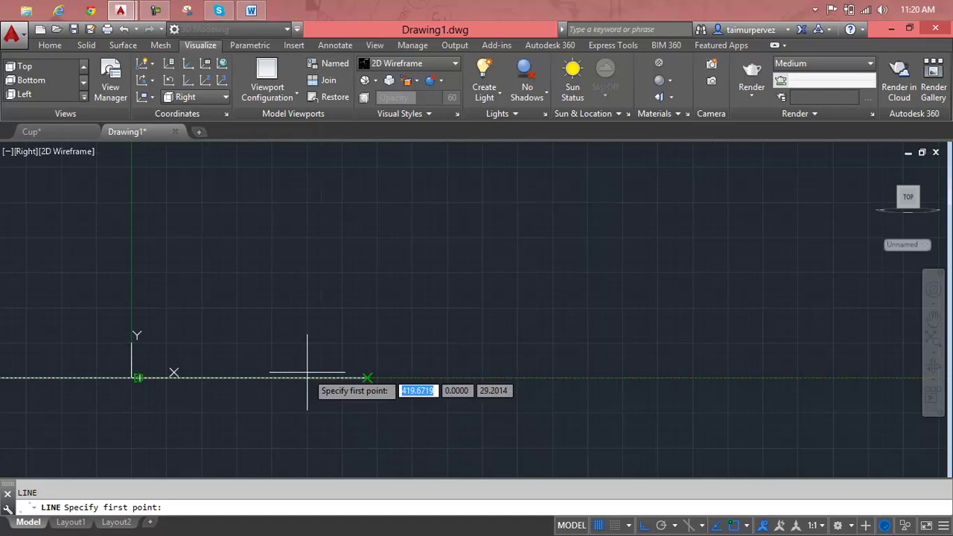
left_click(367, 378)
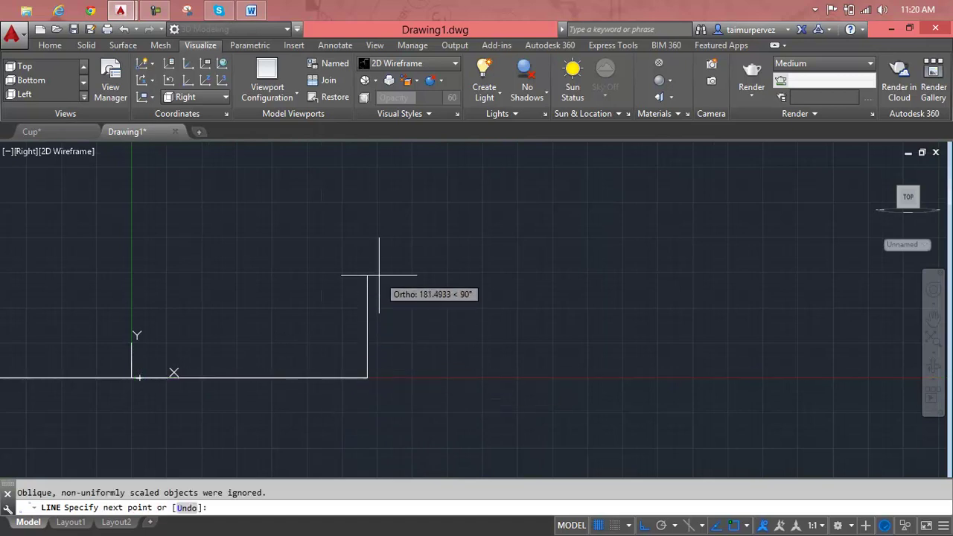
type("30")
key("Return")
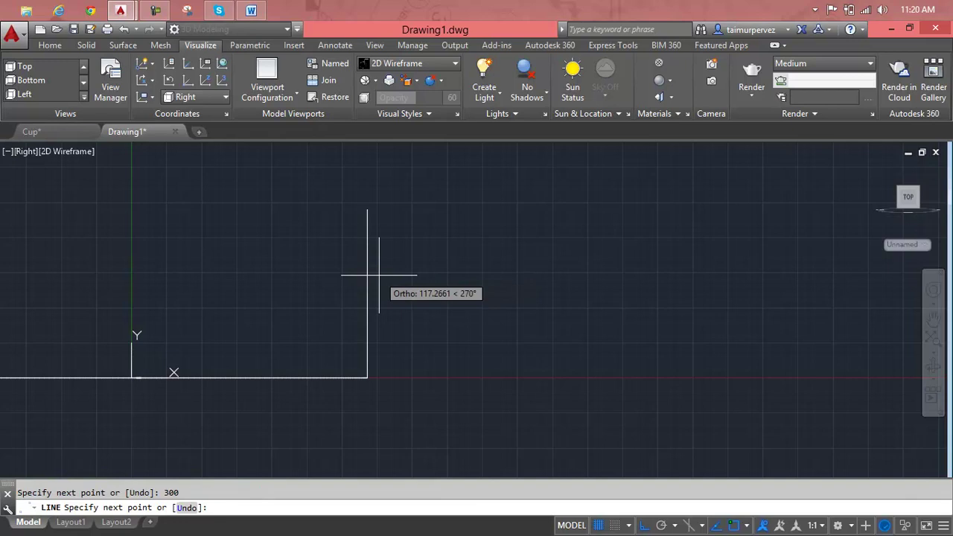
key("Escape")
- Orbit into a 3D view and erase the stray ellipse
middle_click_drag(352, 299, 611, 283)
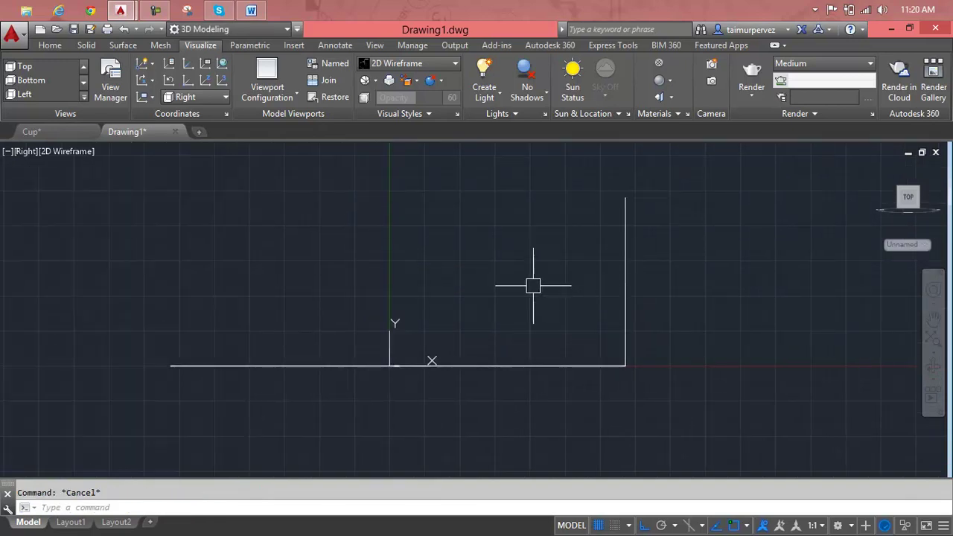
middle_click_drag(496, 298, 496, 332, "shift")
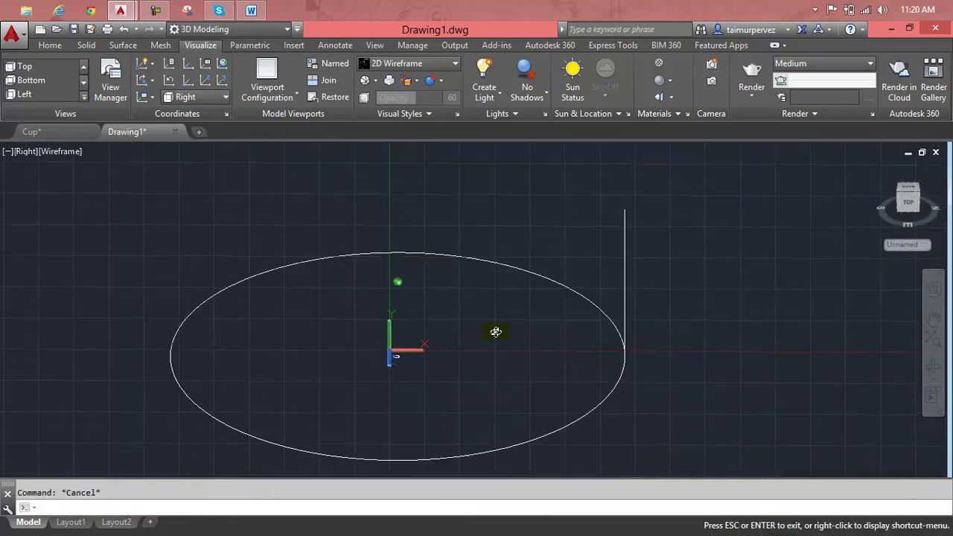
scroll(537, 283, "down", 4)
left_click(539, 282)
key("Delete")
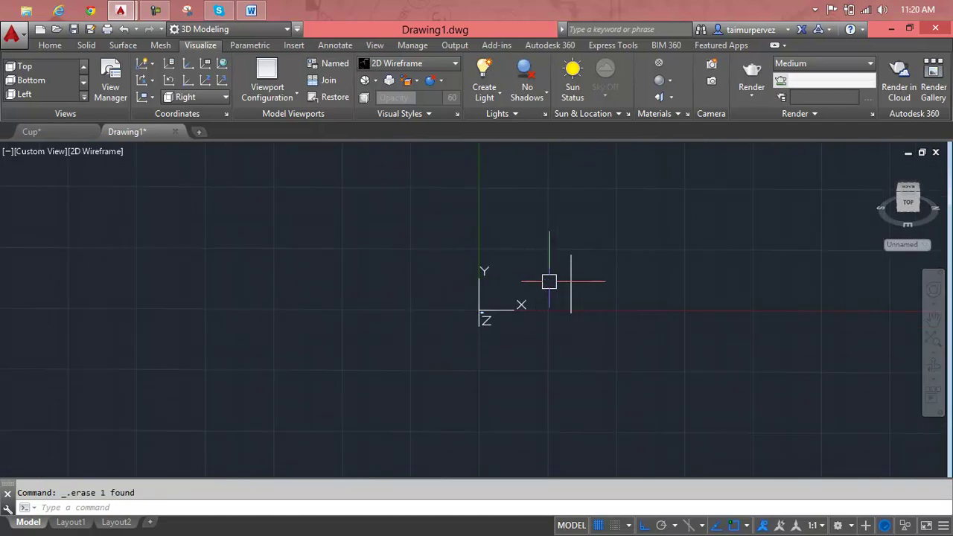
- Return the viewport to the Right side view
scroll(486, 316, "up", 5)
scroll(480, 314, "up", 3)
scroll(481, 314, "up", 5)
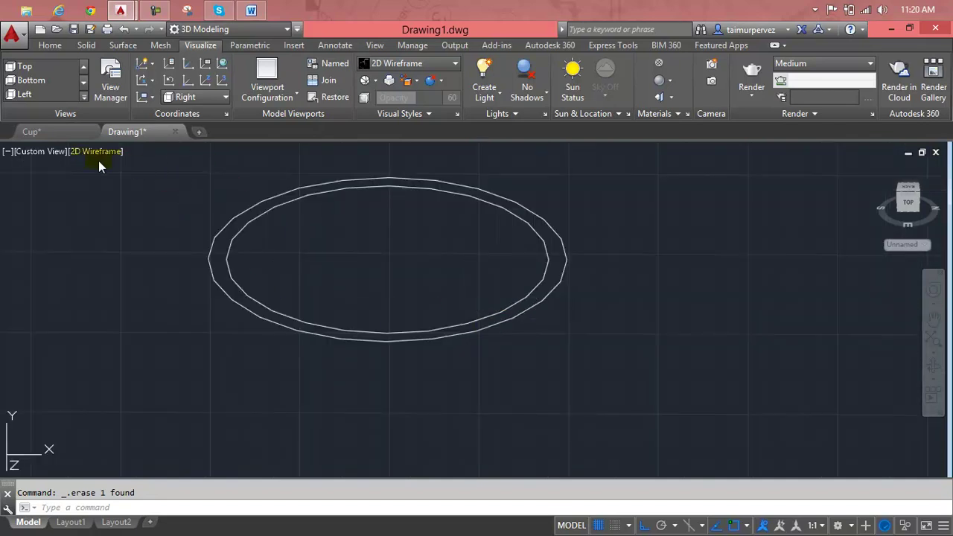
left_click(55, 152)
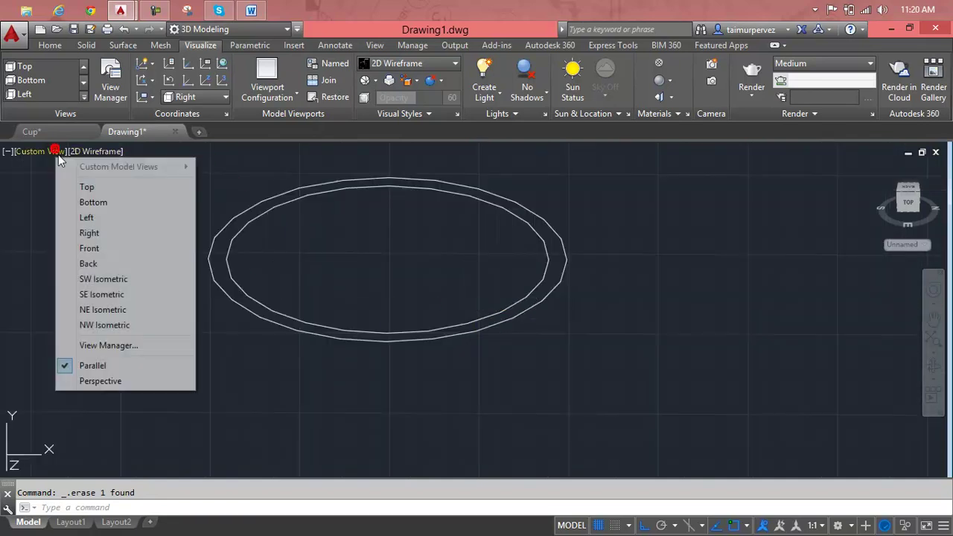
left_click(112, 233)
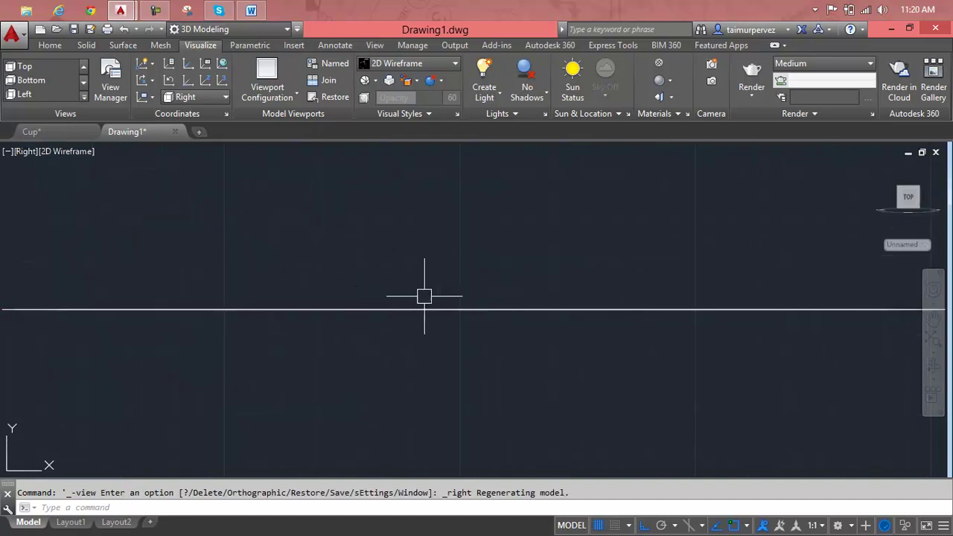
- Draw a 20-unit vertical line up from the base line's right end
key("Escape")
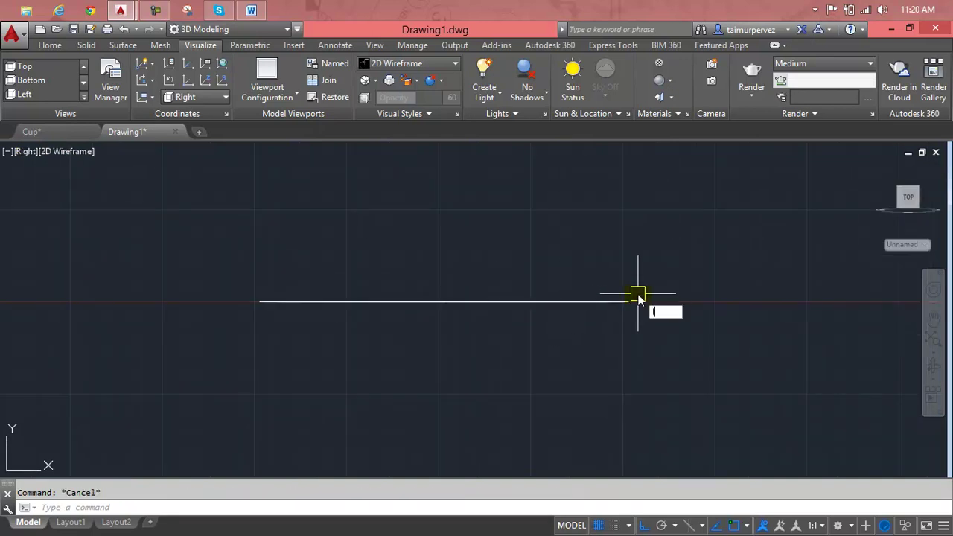
key("Return")
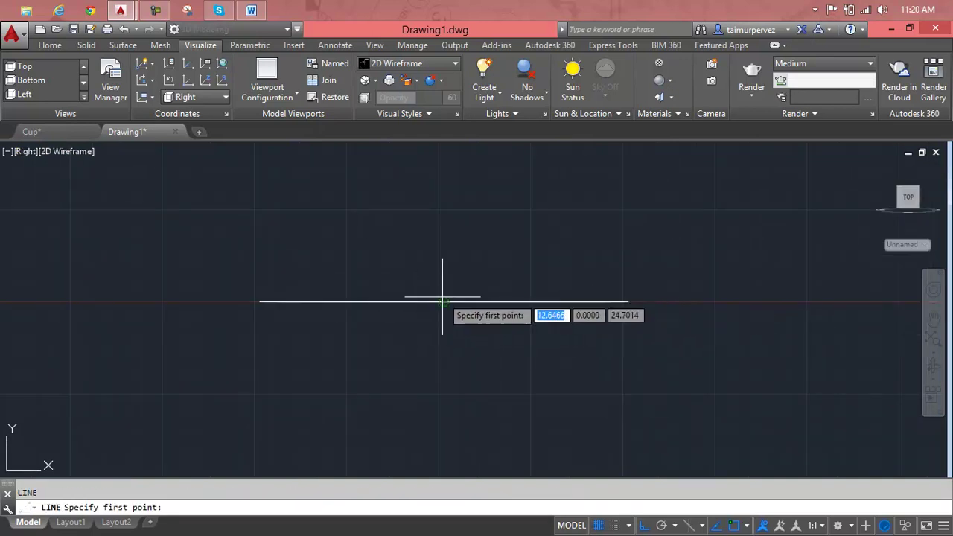
left_click(627, 303)
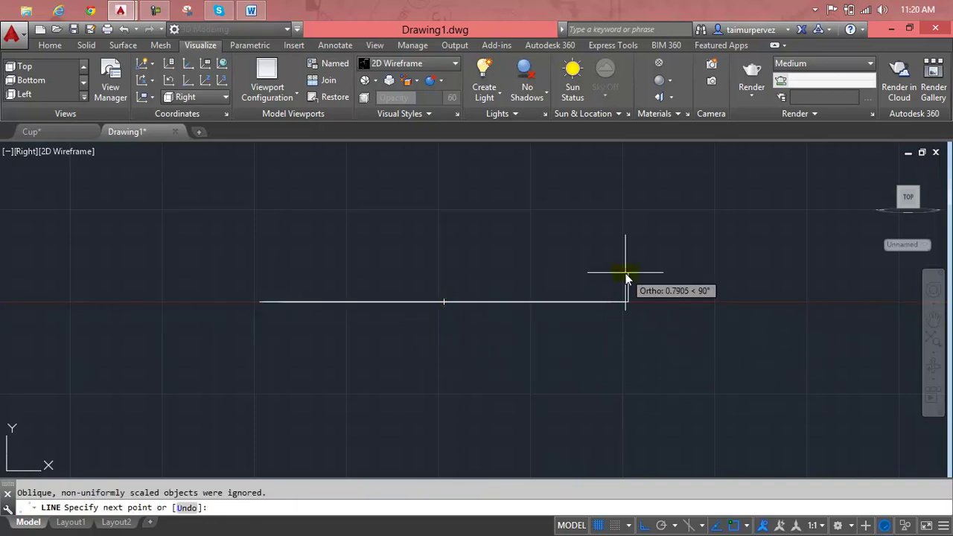
type("20")
key("Return")
key("Return")
scroll(625, 272, "down", 2)
scroll(620, 269, "down", 3)
scroll(621, 224, "up", 1)
scroll(617, 230, "up", 1)
middle_click_drag(617, 232, 526, 305)
key("Escape")
type("S")
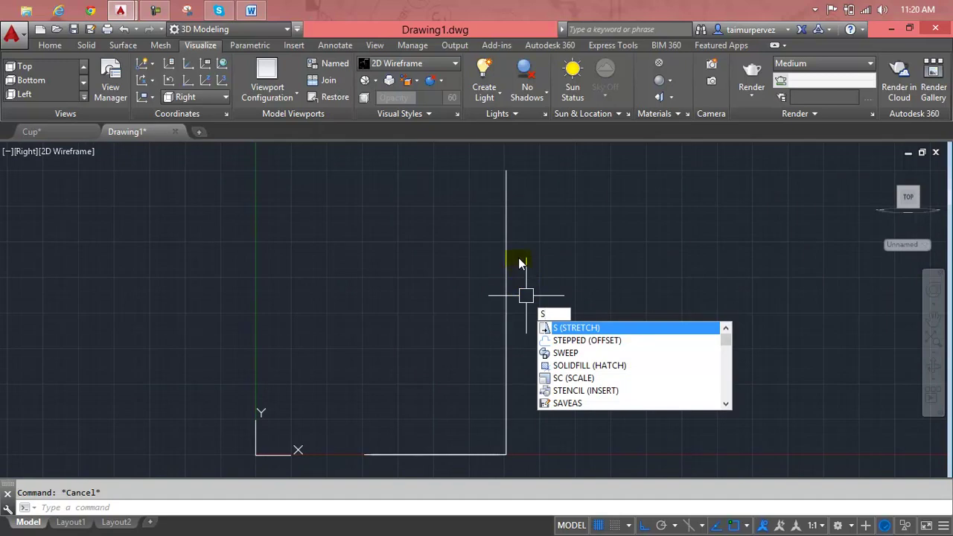
key("Escape")
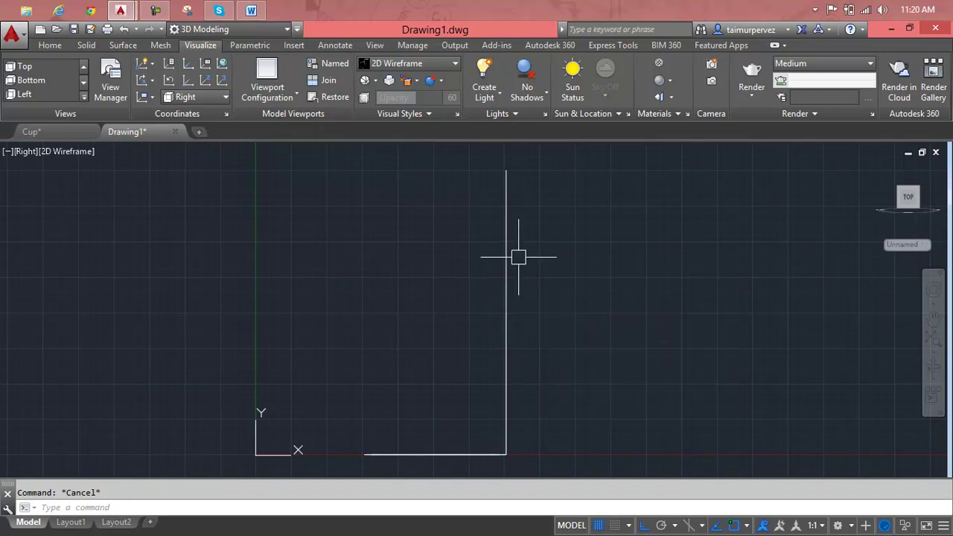
type("A")
- Draw a three-point arc bulging right off the vertical line, then stretch its midpoint further out
key("Return")
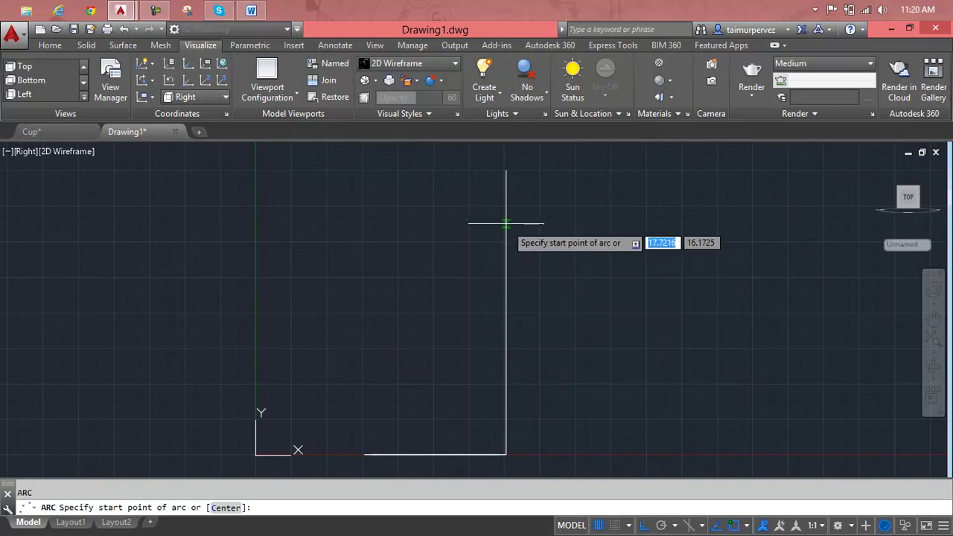
left_click(507, 224)
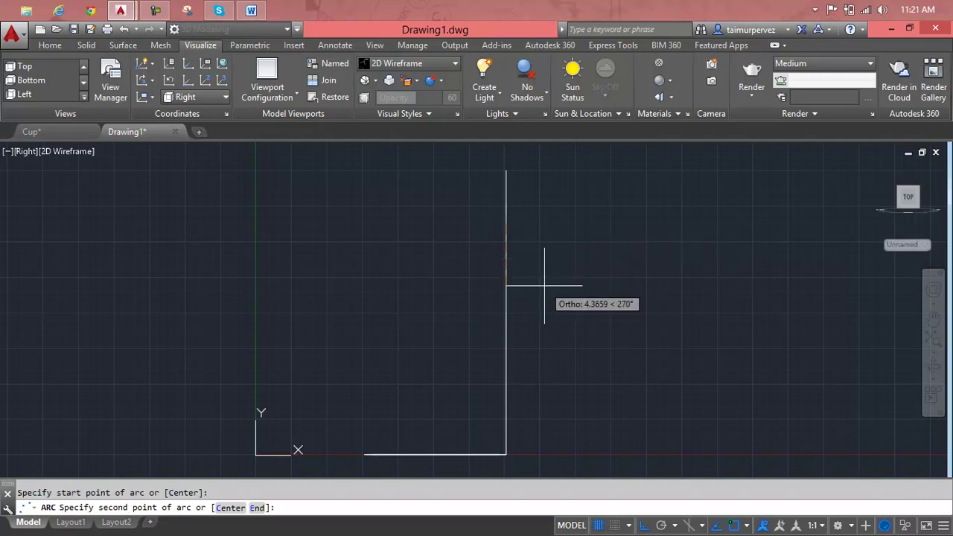
key("F8")
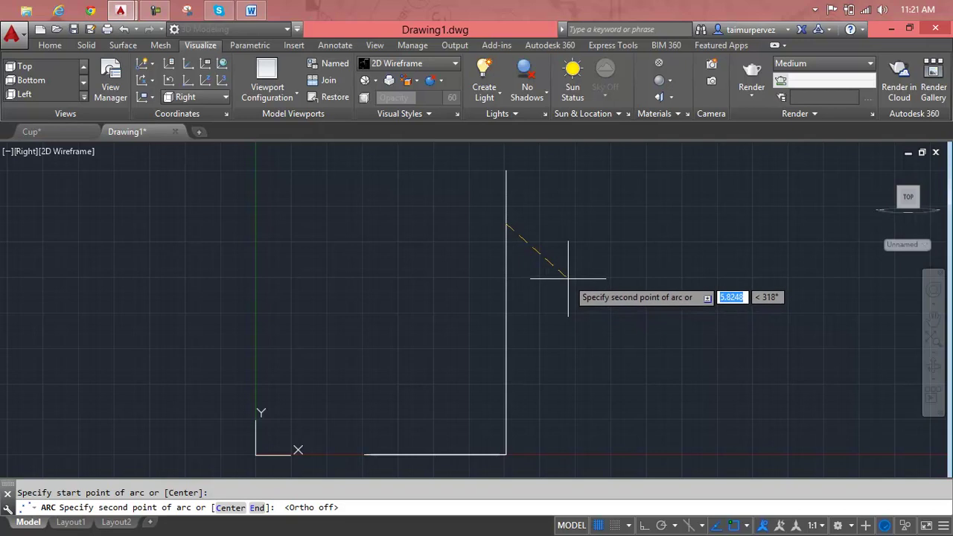
left_click(568, 279)
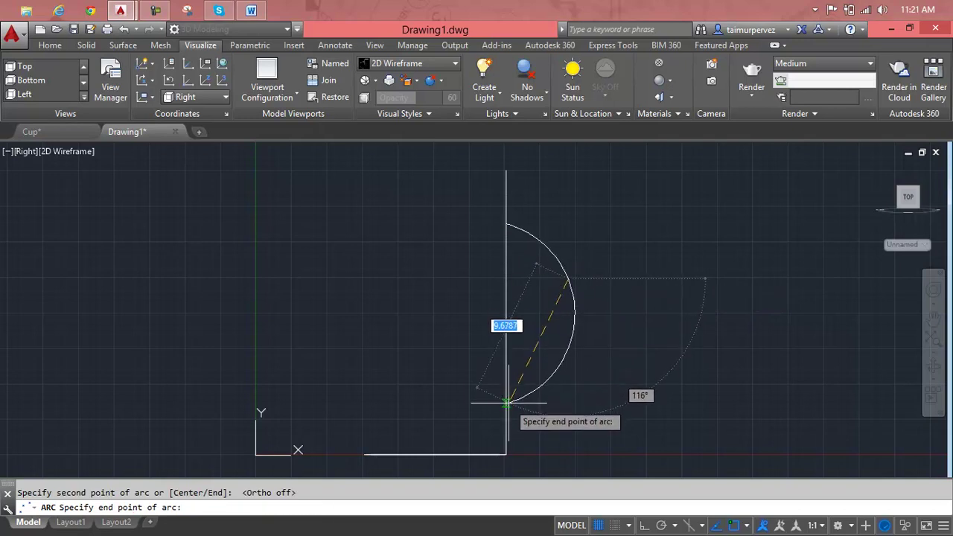
left_click(506, 403)
left_click(562, 263)
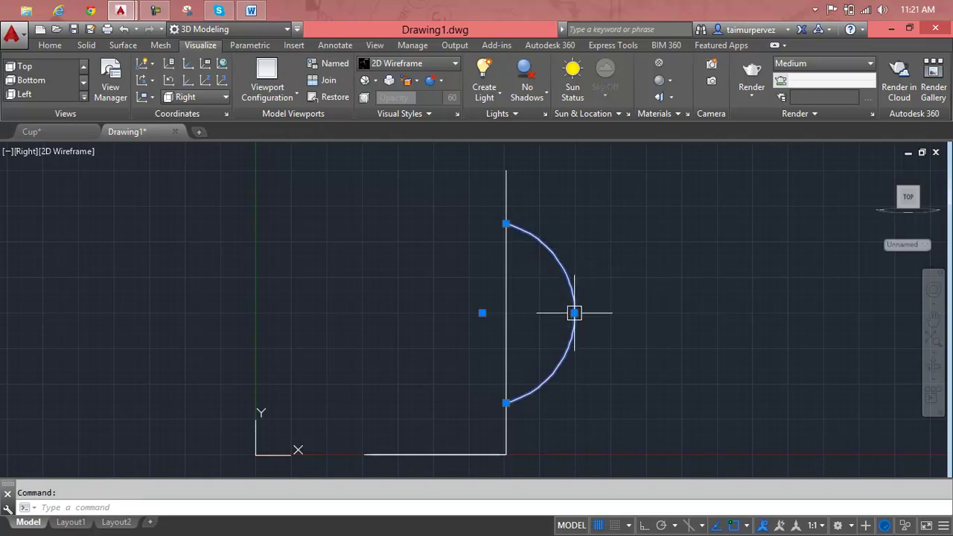
left_click(574, 313)
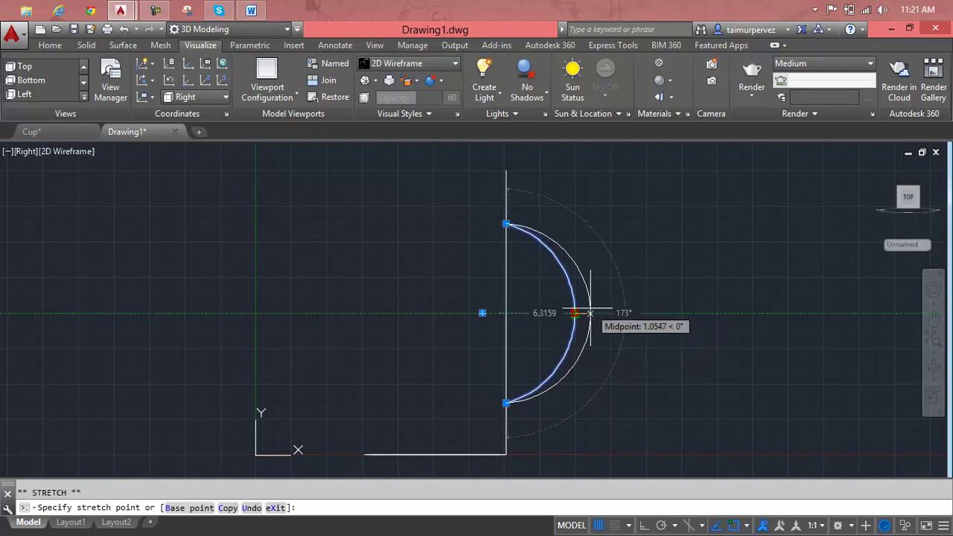
left_click(595, 313)
key("Escape")
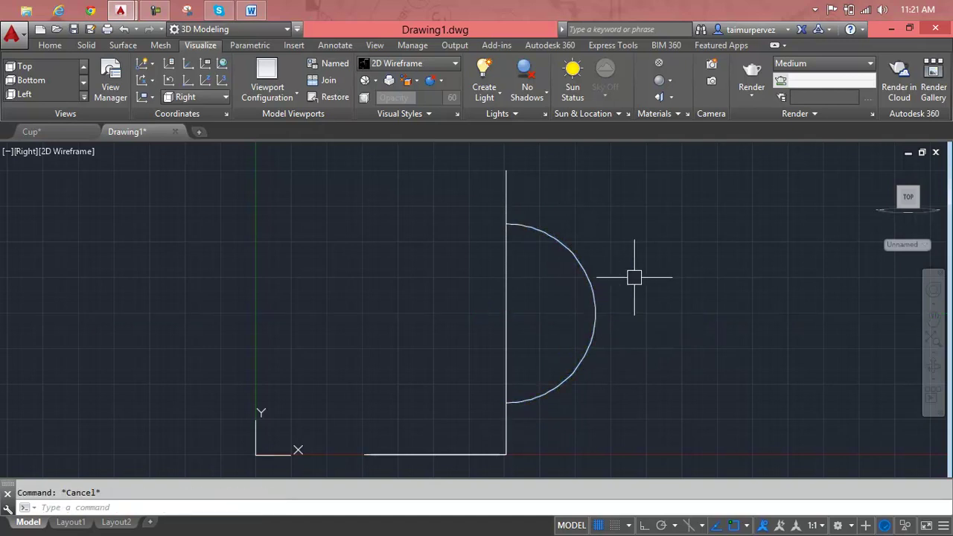
- Move the arc slightly inward from its outer edge point
type("m")
key("Return")
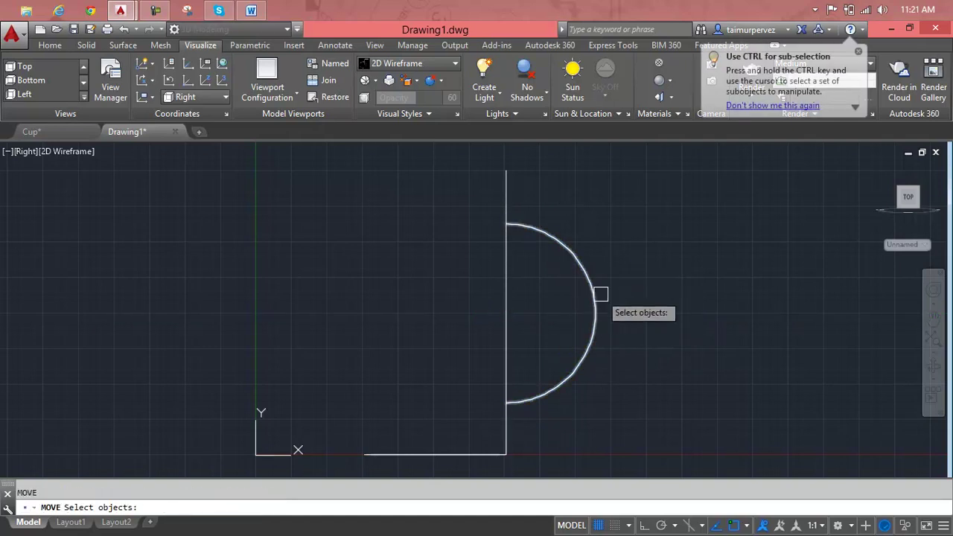
left_click(601, 295)
key("Return")
left_click(595, 313)
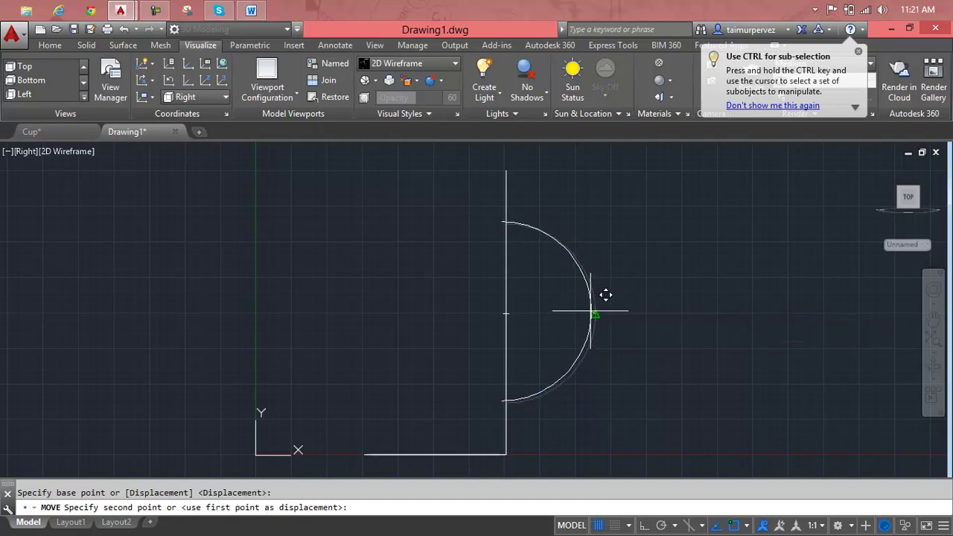
left_click(591, 311)
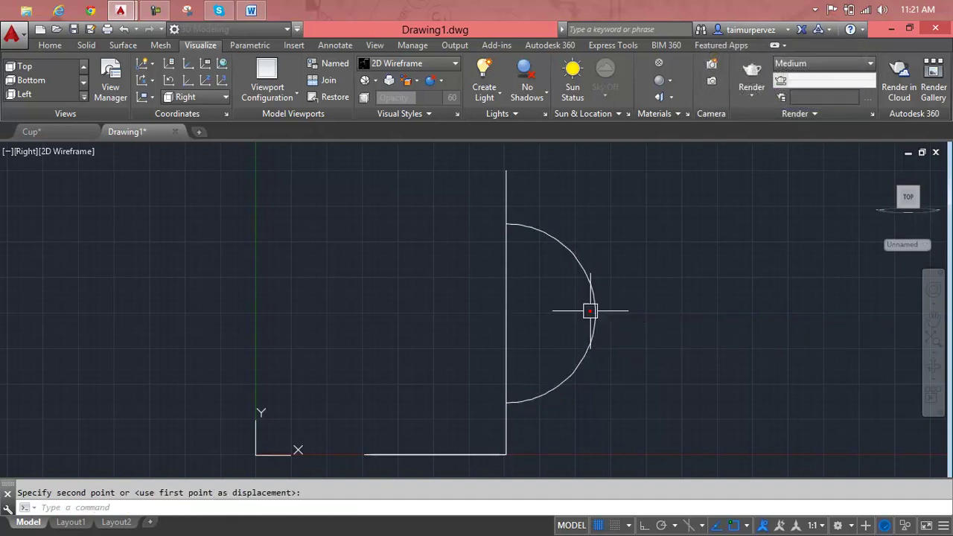
- Move the arc again so its outermost point snaps to the line's midpoint
type("m")
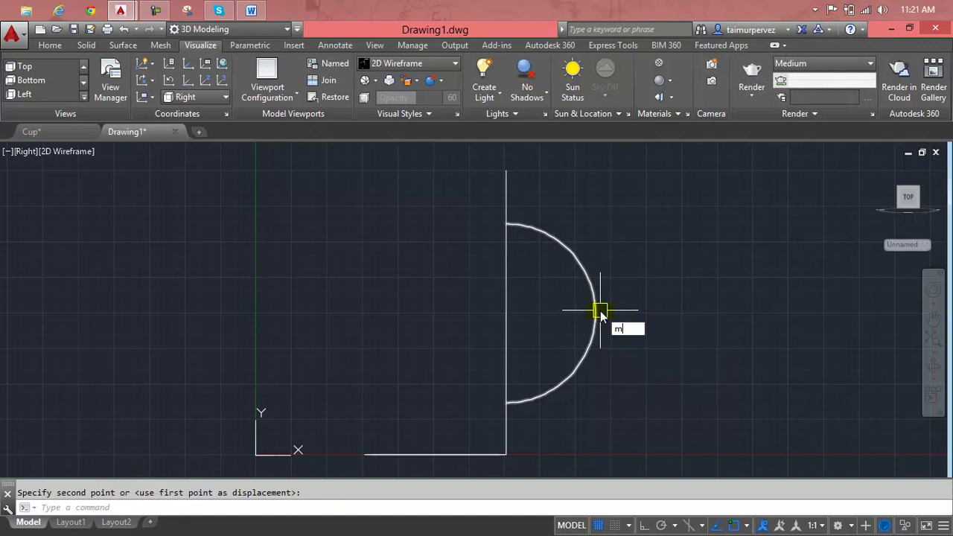
key("Return")
left_click(600, 313)
key("Return")
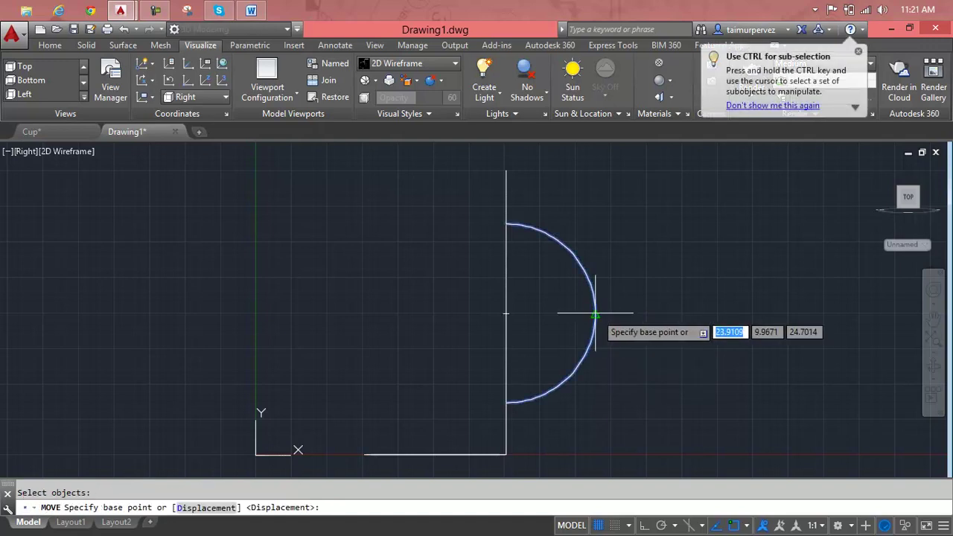
left_click(595, 313)
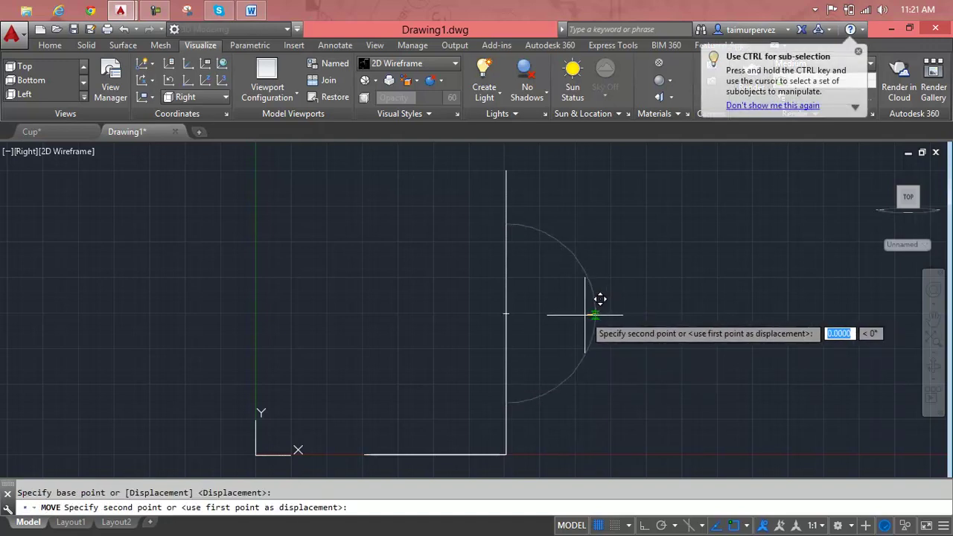
left_click(583, 315)
scroll(605, 271, "down", 2)
scroll(571, 272, "up", 2)
scroll(581, 272, "up", 3)
mouse_move(581, 273)
middle_mouse_down()
mouse_move(568, 295)
mouse_move(648, 124)
middle_mouse_up()
scroll(649, 124, "down", 3)
middle_click_drag(638, 170, 574, 207)
- Draw a line starting from the arc's end point
key("Escape")
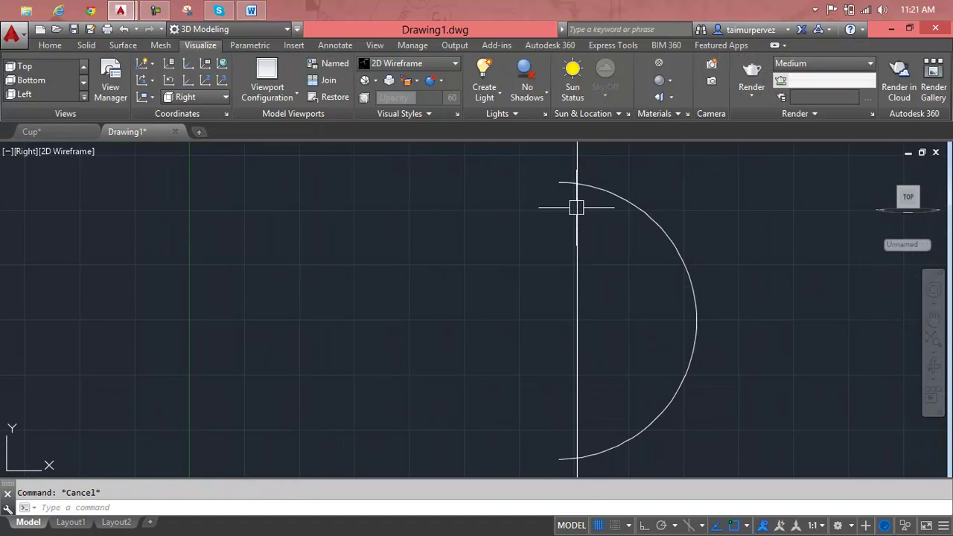
type("l")
key("Return")
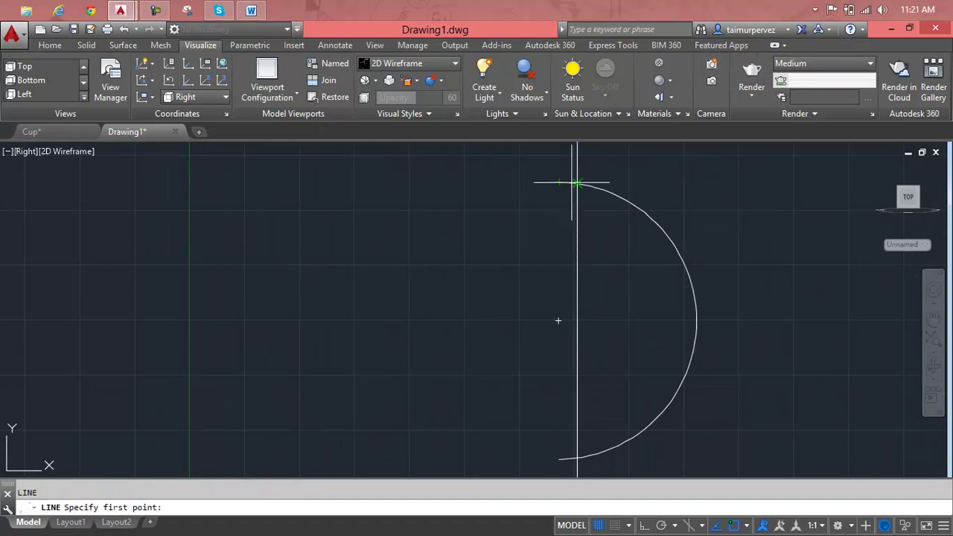
scroll(570, 187, "up", 3)
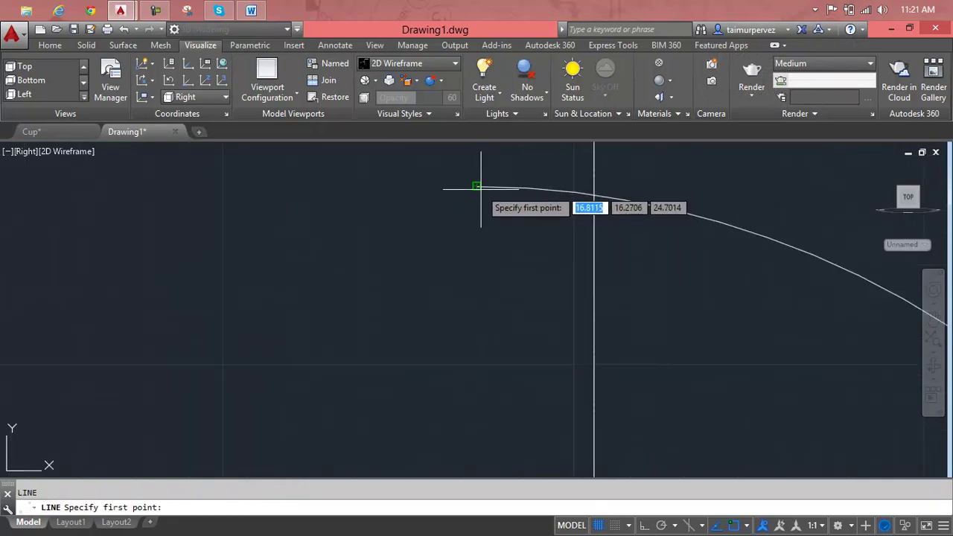
left_click(536, 188)
scroll(530, 318, "down", 5)
scroll(519, 425, "down", 3)
middle_click_drag(519, 425, 570, 290)
scroll(578, 315, "up", 5)
scroll(588, 290, "up", 3)
scroll(596, 268, "up", 2)
left_click(616, 207)
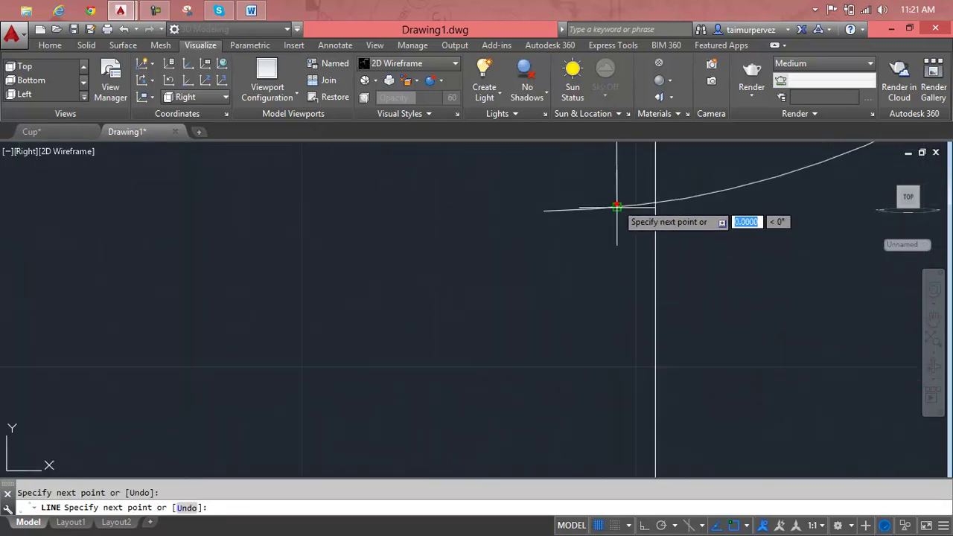
key("Return")
scroll(618, 209, "down", 4)
middle_click_drag(617, 211, 578, 266)
- Abandon two TRIM attempts and delete the redundant vertical line instead
key("Escape")
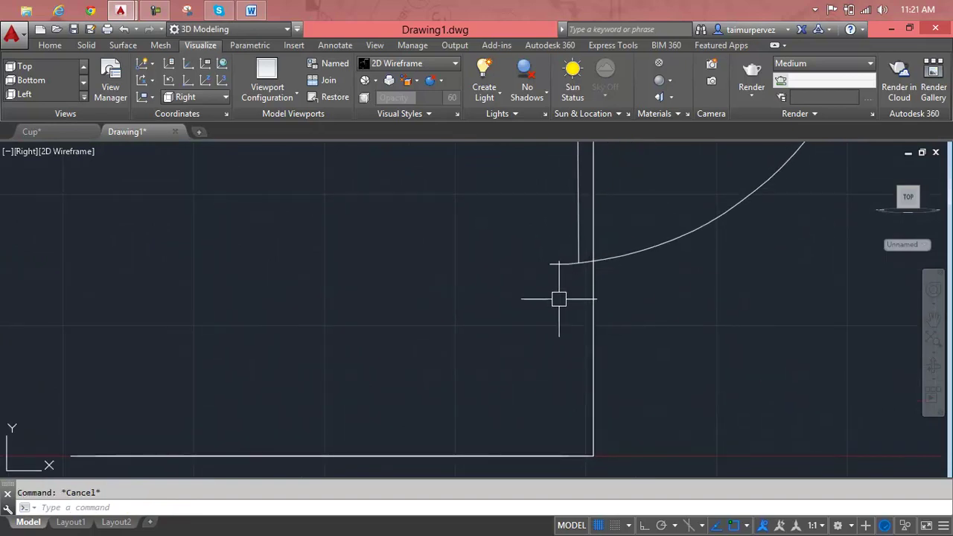
type("TR")
key("Return")
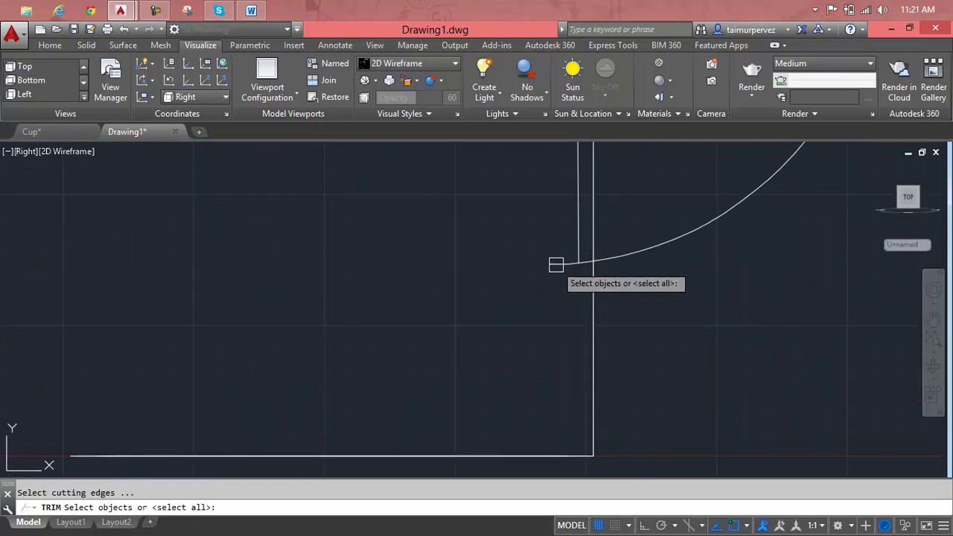
key("Return")
key("Escape")
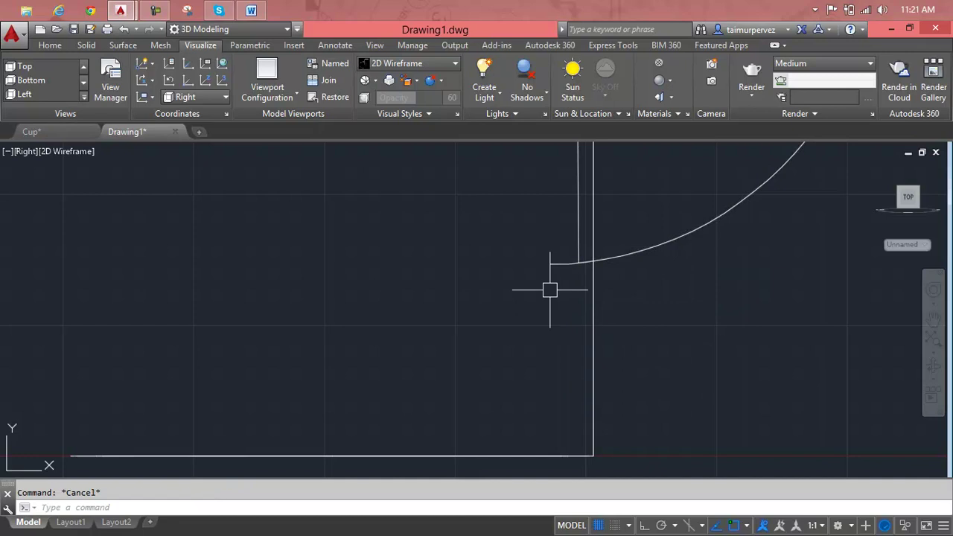
type("tr")
key("Return")
key("Return")
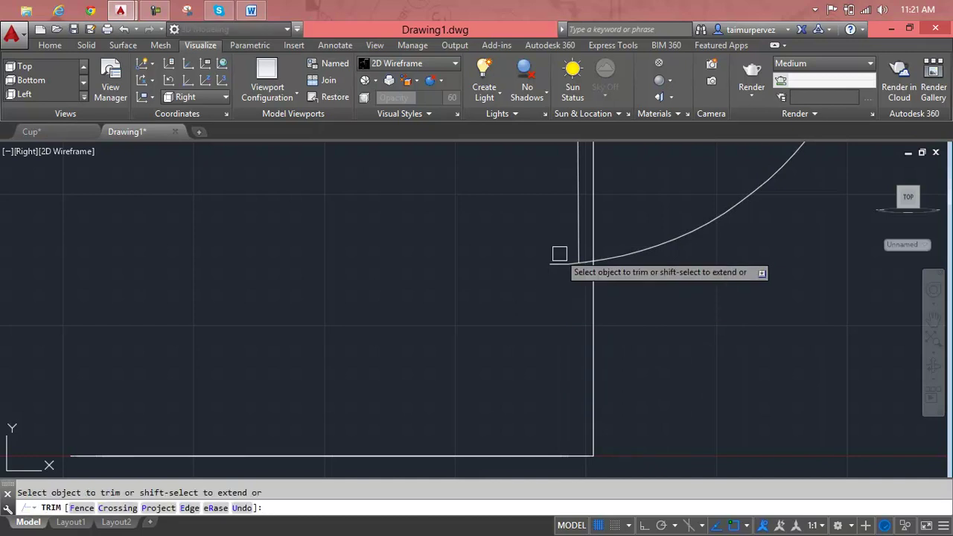
key("Escape")
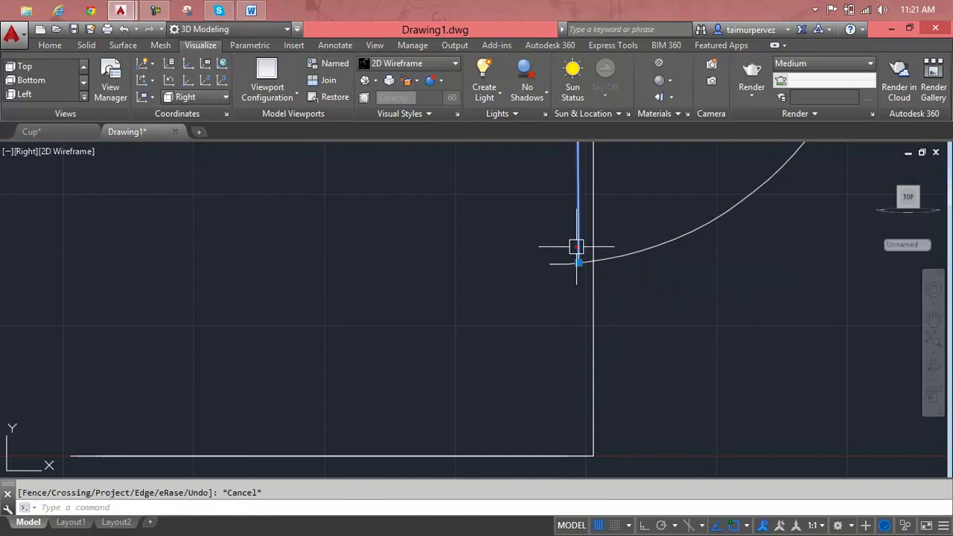
key("Delete")
scroll(571, 241, "down", 2)
scroll(519, 291, "down", 1)
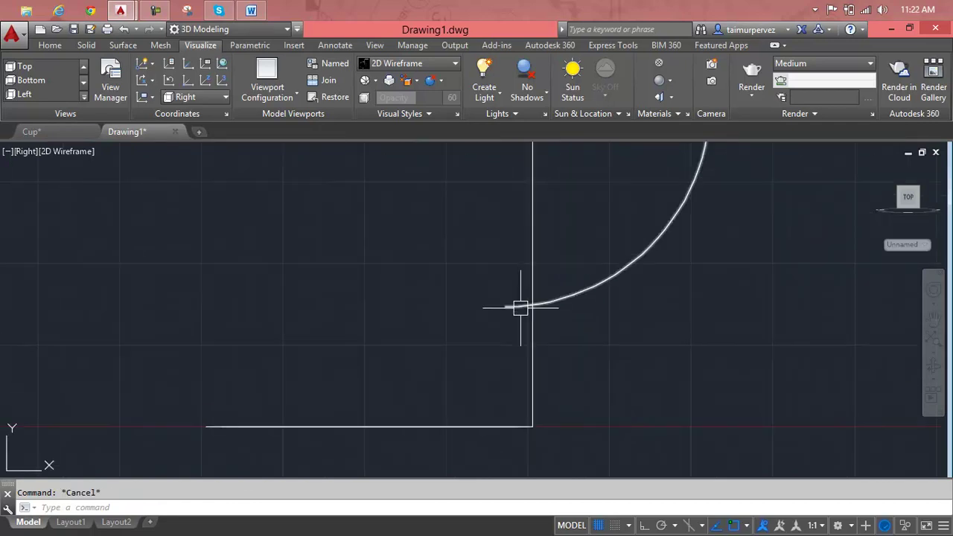
- Draw a vertical construction line through the arc intersection
type("Xl")
key("Return")
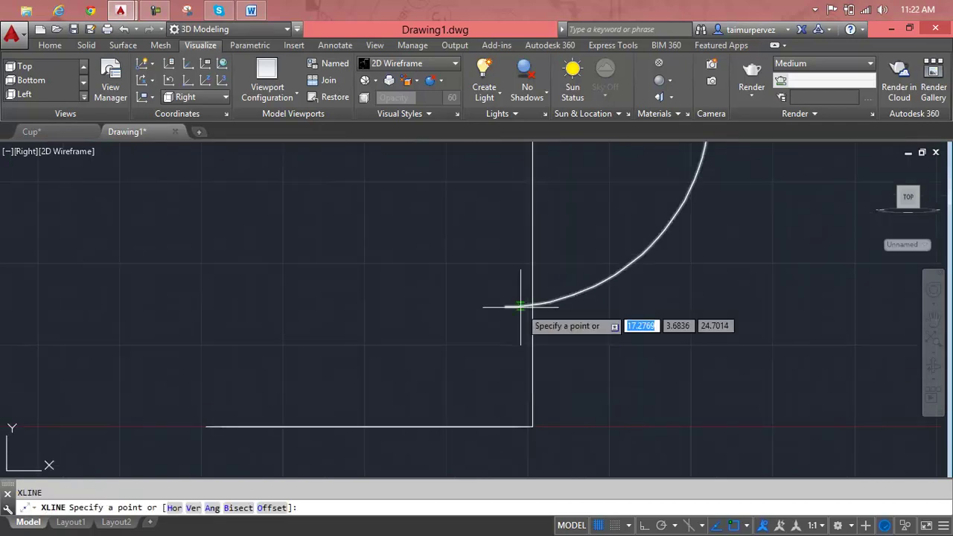
scroll(522, 305, "up", 2)
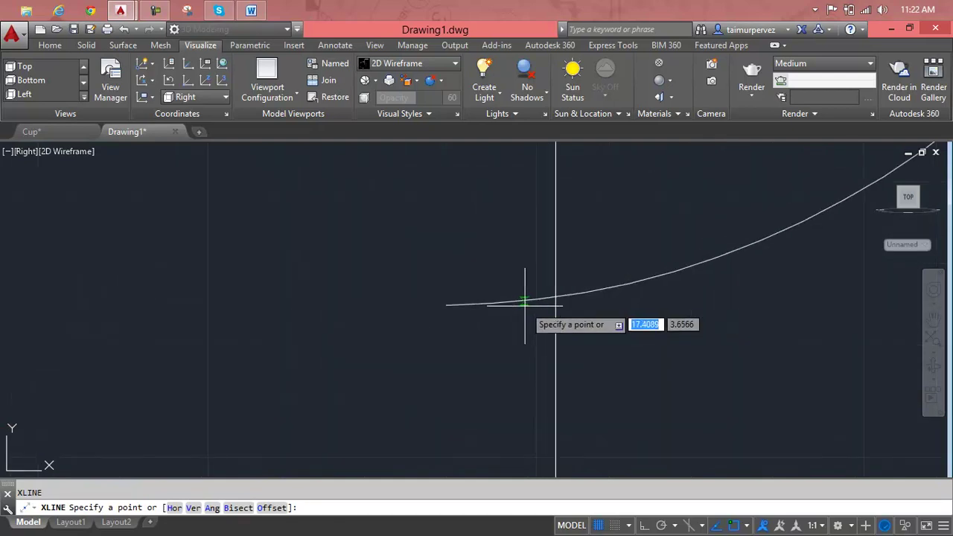
left_click(525, 301)
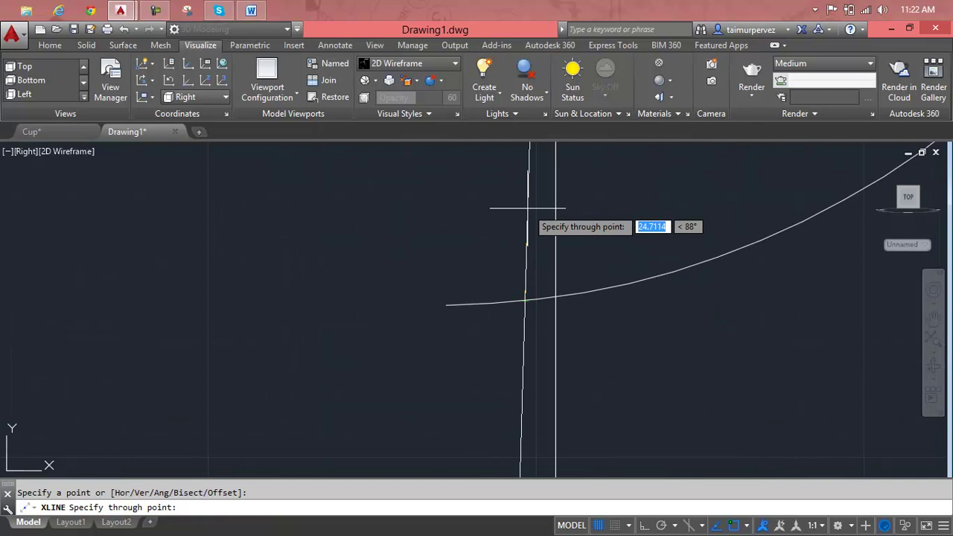
key("F8")
left_click(525, 208)
key("Return")
- Trim off the arc end that overhangs past the vertical line
type("r")
key("Return")
key("Return")
left_click(489, 301)
middle_click_drag(490, 298, 499, 344)
scroll(491, 311, "down", 3)
scroll(487, 304, "down", 2)
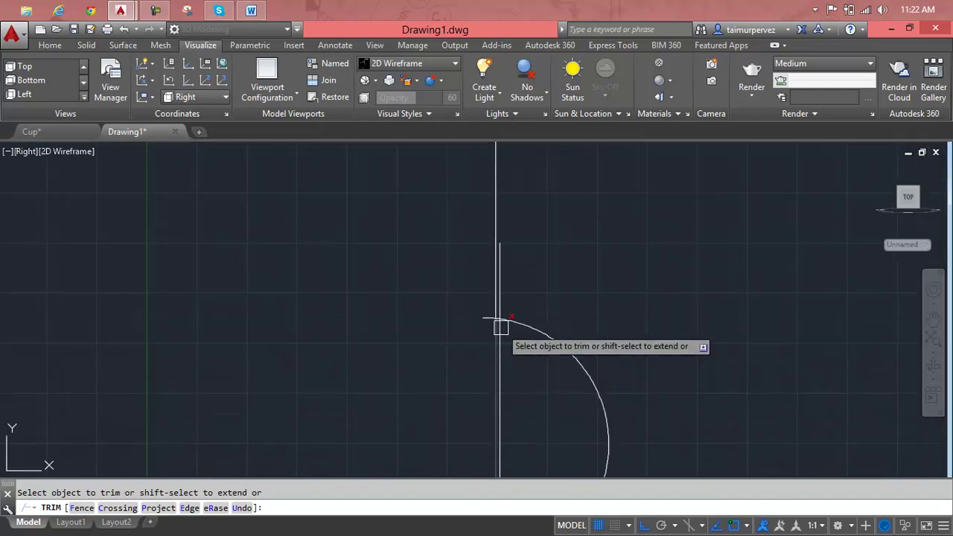
scroll(484, 328, "up", 3)
key("Escape")
- Erase the vertical construction line
left_click(475, 299)
key("Delete")
scroll(476, 306, "down", 4)
scroll(481, 320, "down", 1)
scroll(484, 331, "up", 1)
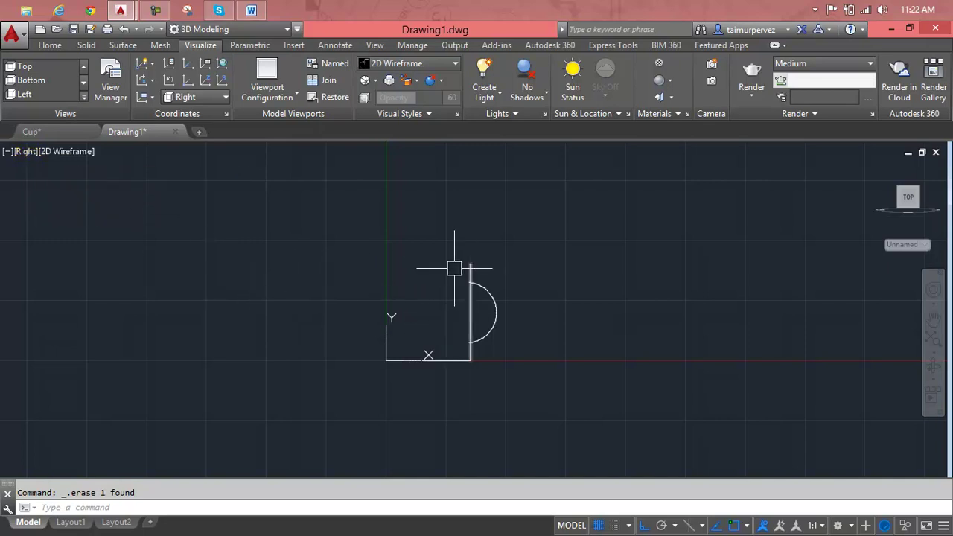
- Orbit the profile into 3D and delete the vertical side line
middle_click_drag(431, 344, 439, 374, "shift")
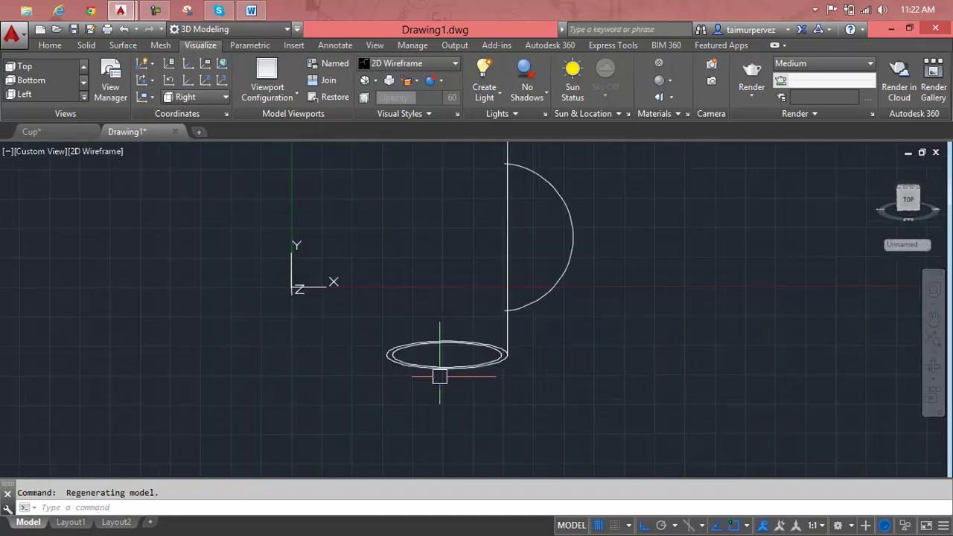
scroll(440, 374, "up", 4)
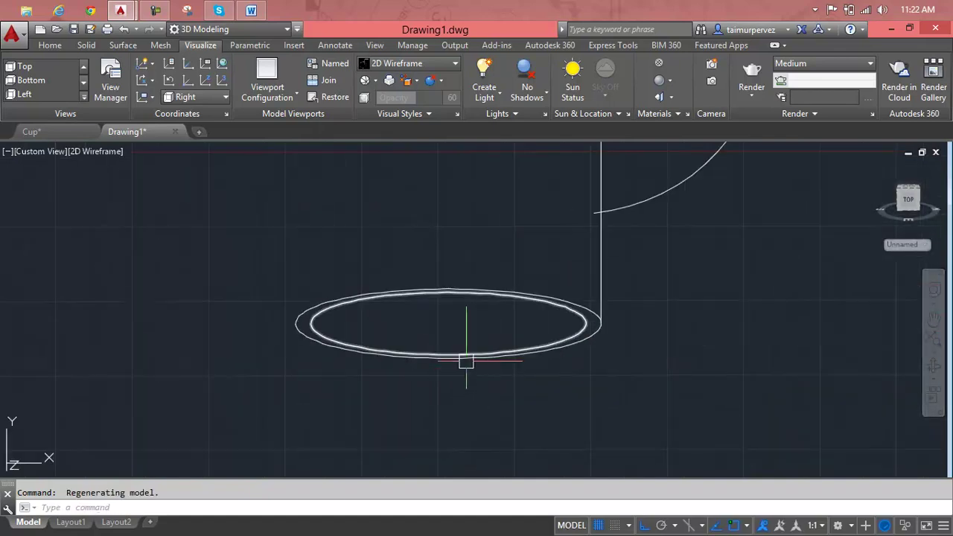
scroll(578, 308, "up", 3)
scroll(607, 289, "up", 3)
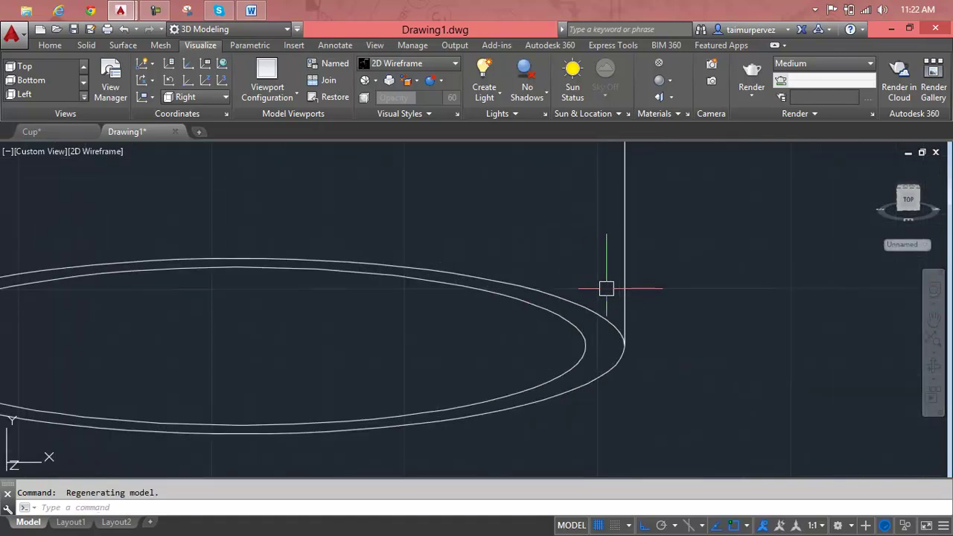
scroll(628, 279, "down", 5)
middle_click_drag(628, 276, 593, 340)
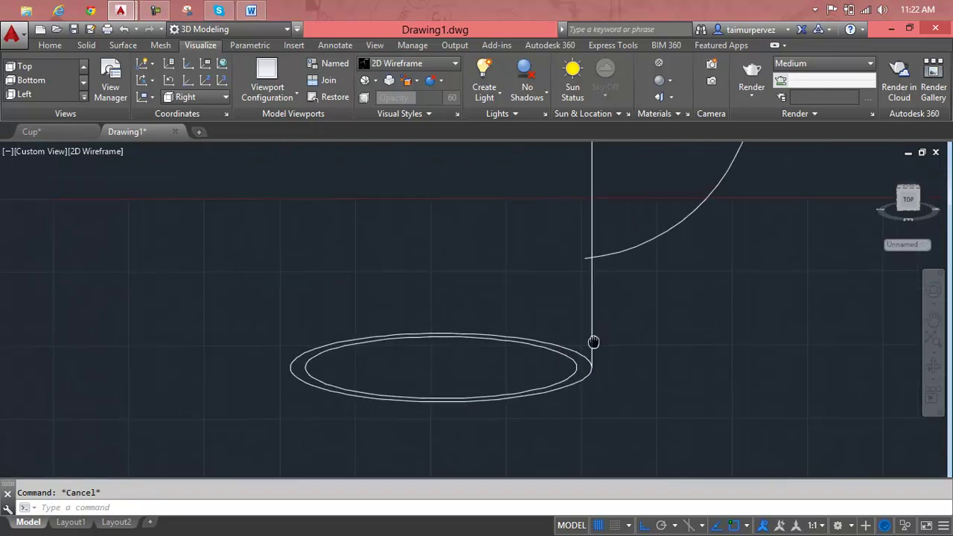
scroll(592, 343, "down", 4)
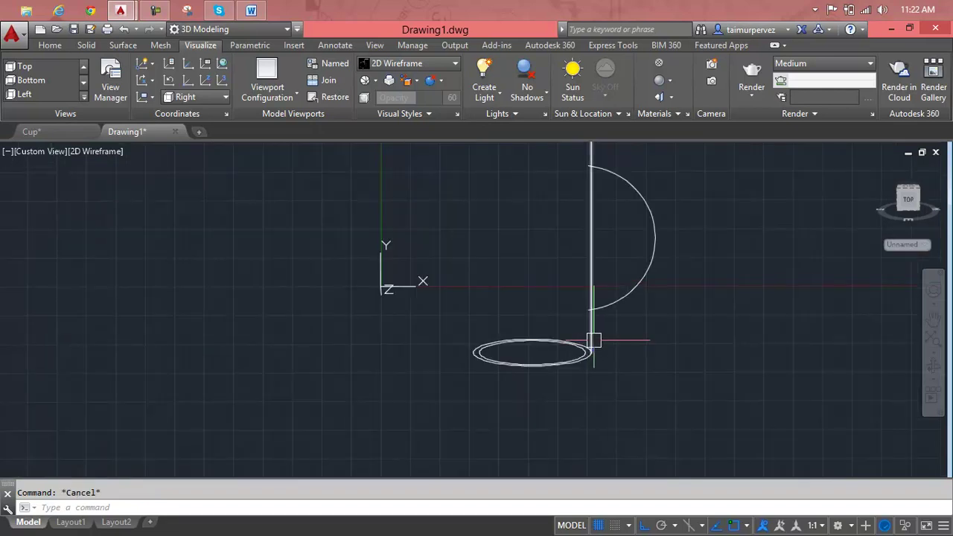
left_click(593, 342)
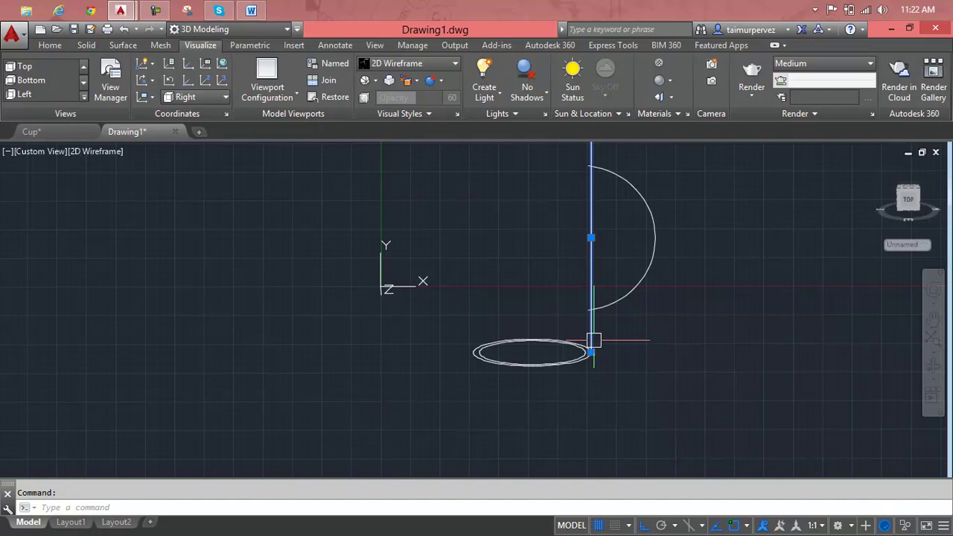
key("Delete")
scroll(580, 349, "up", 4)
scroll(579, 364, "up", 2)
key("Escape")
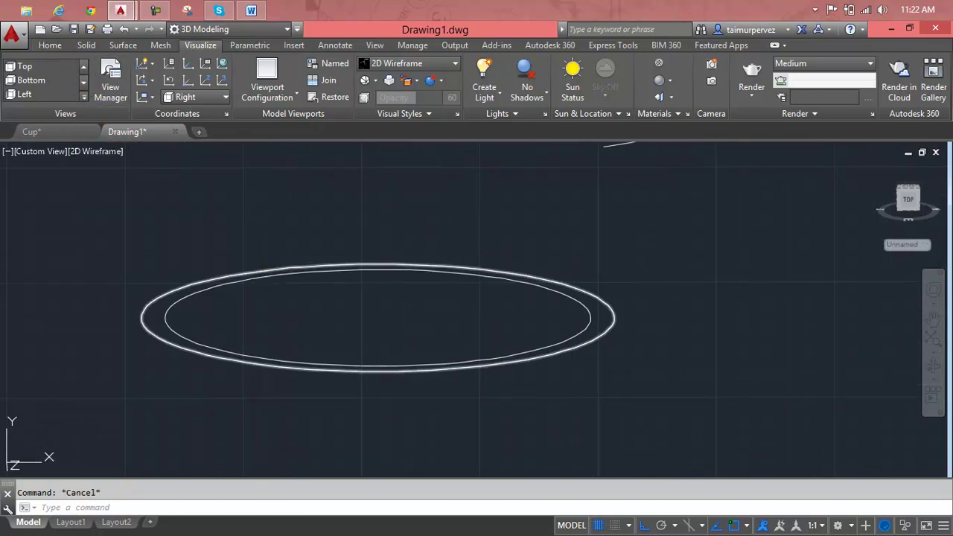
- Start moving the outer radius-5 base circle with the M command
type("m")
key("Return")
left_click(606, 339)
- Move the outer radius-5 circle 20 units up from its centre to form the rim
key("Return")
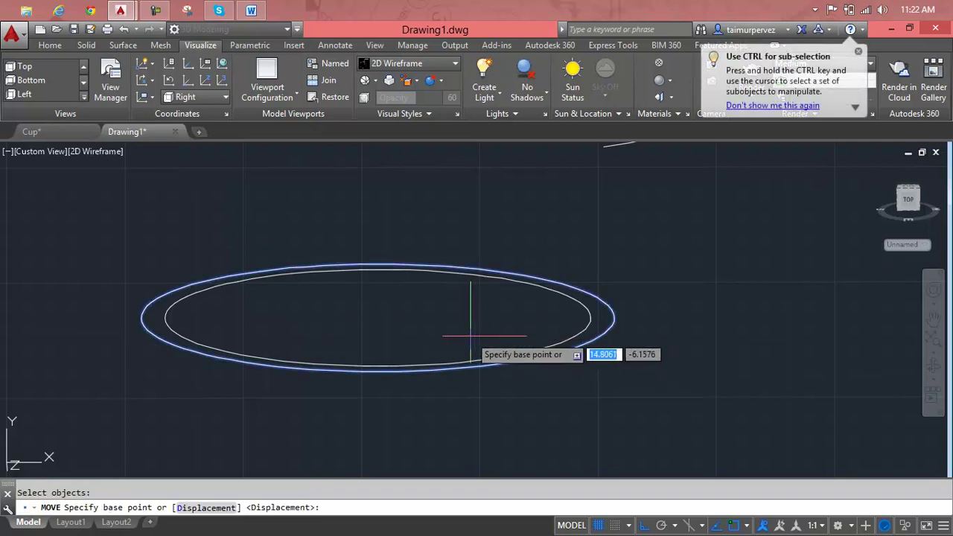
left_click(377, 321)
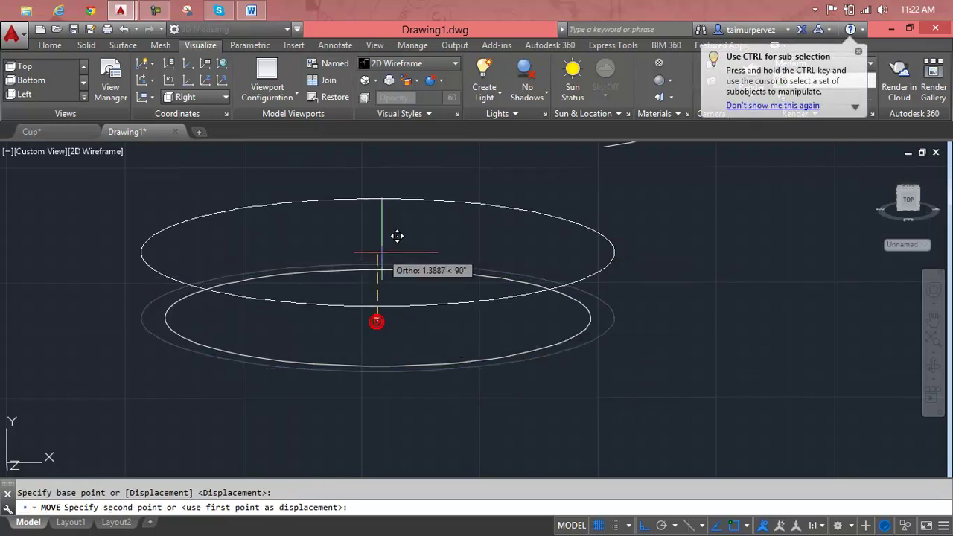
type("20")
key("Return")
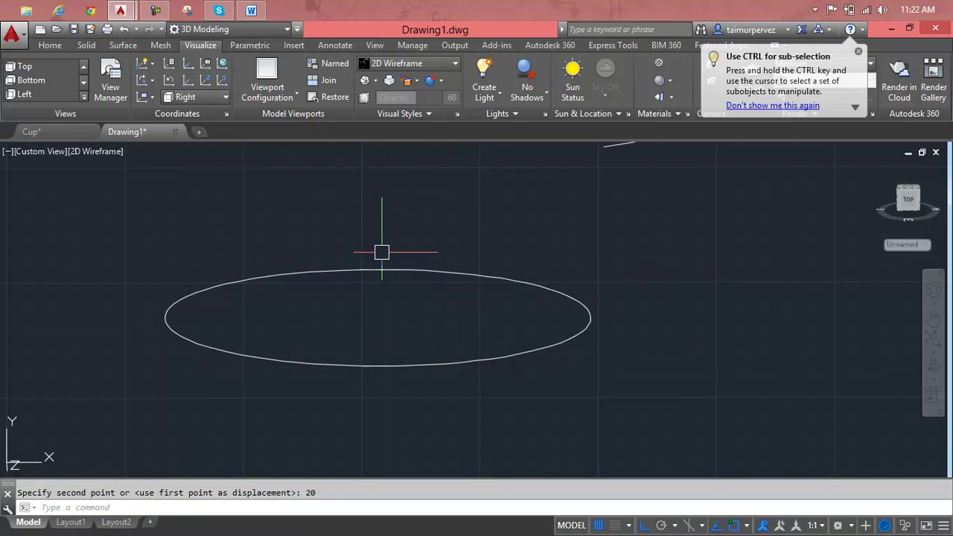
key("Return")
scroll(381, 260, "down", 4)
middle_click_drag(381, 272, 385, 340)
scroll(386, 334, "down", 5)
scroll(386, 334, "up", 2)
scroll(386, 327, "up", 2)
key("Escape")
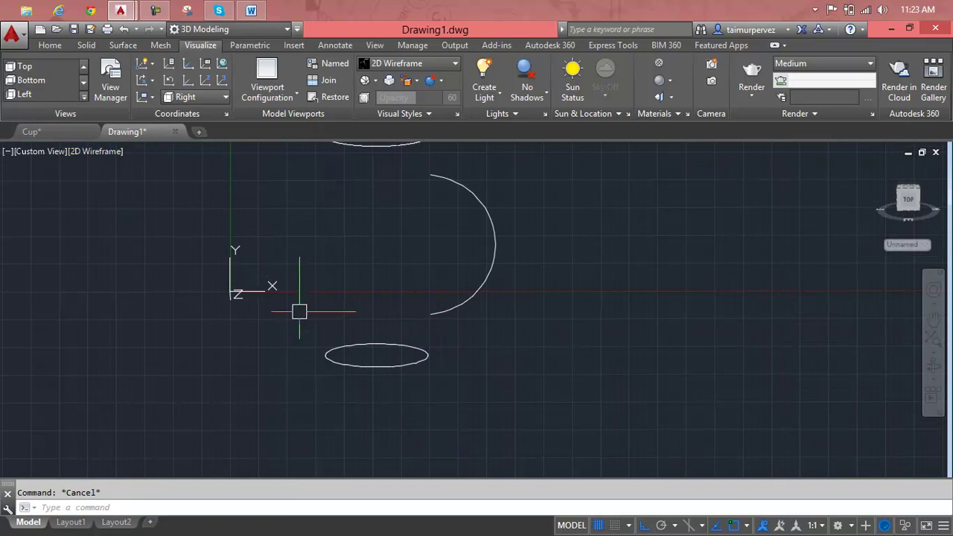
- Loft the lower circle to the raised top circle, cross sections only, forming the tapered body
left_click(54, 45)
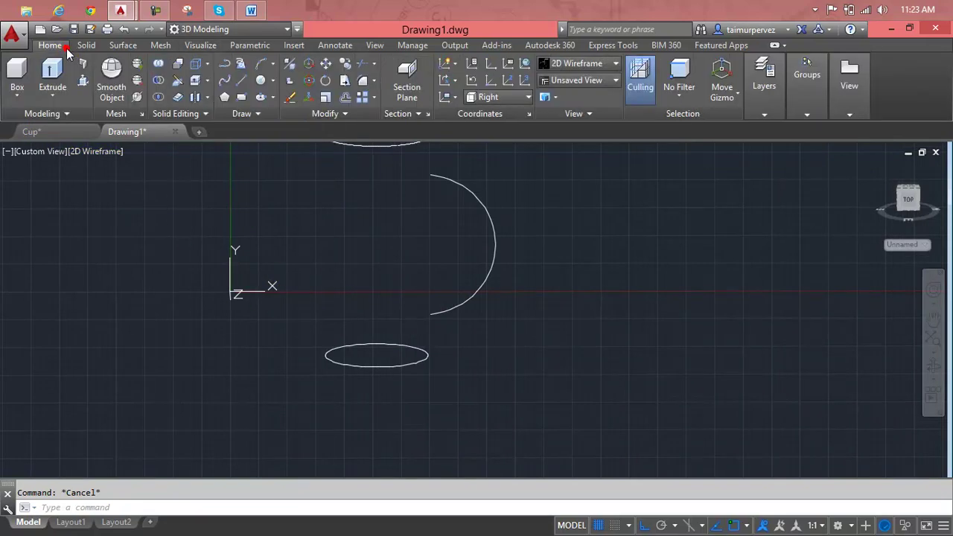
left_click(60, 94)
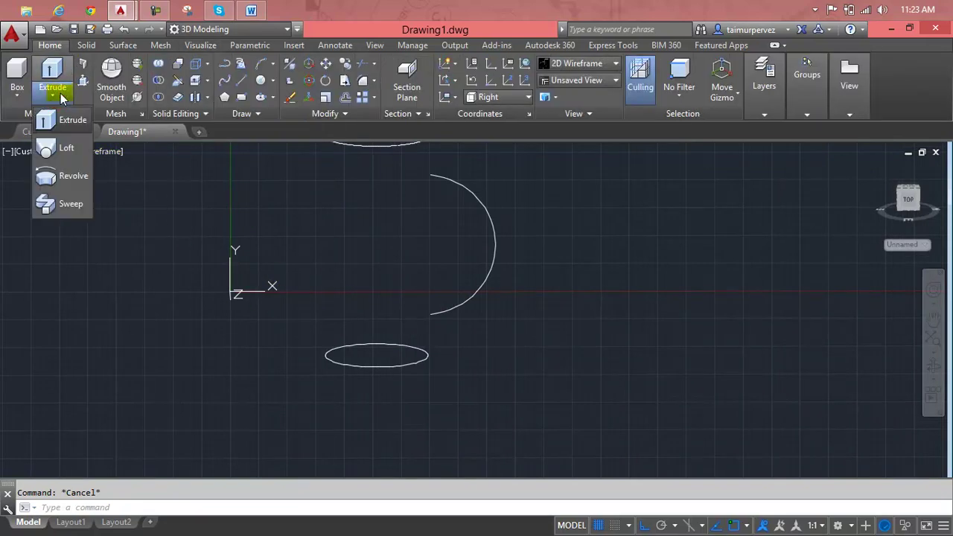
left_click(59, 148)
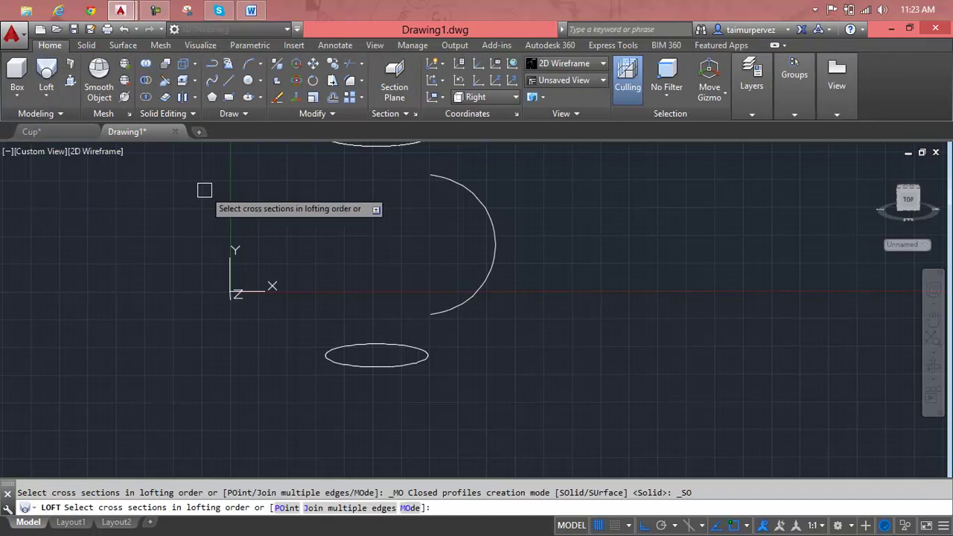
left_click(344, 365)
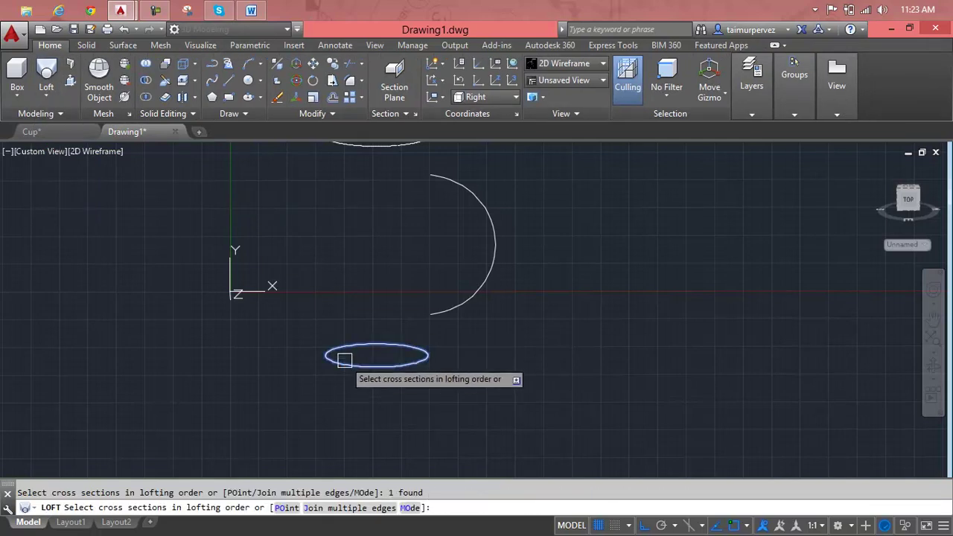
left_click_drag(364, 175, 365, 149)
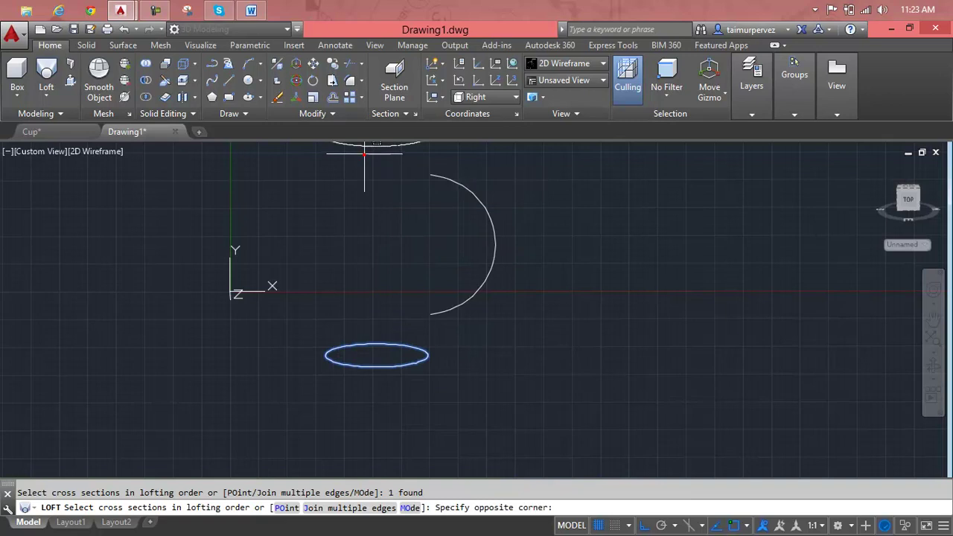
left_click(365, 149)
key("Return")
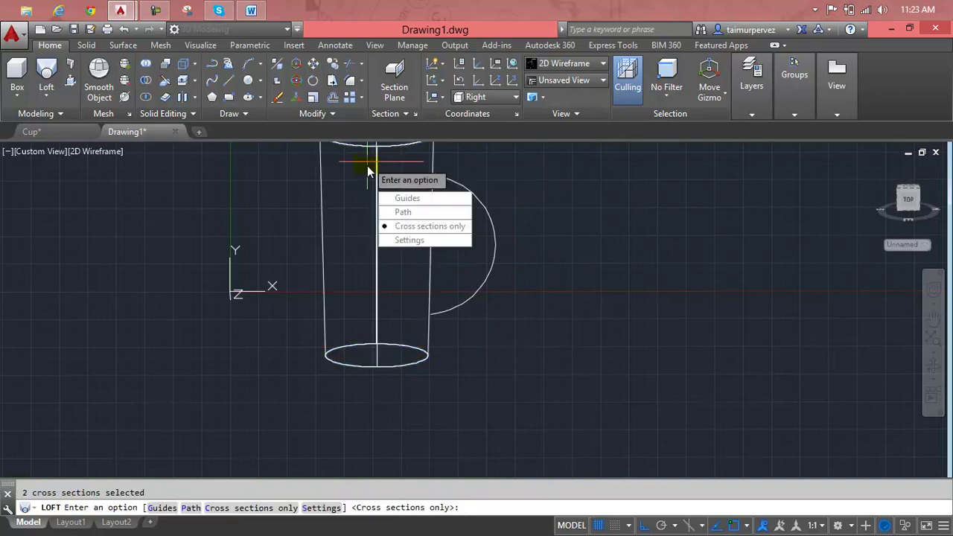
key("Return")
scroll(369, 172, "down", 5)
scroll(342, 238, "up", 1)
scroll(338, 290, "up", 5)
scroll(349, 311, "up", 2)
- Select the handle arc and grab its lower-end grip, then cancel without stretching it
key("Escape")
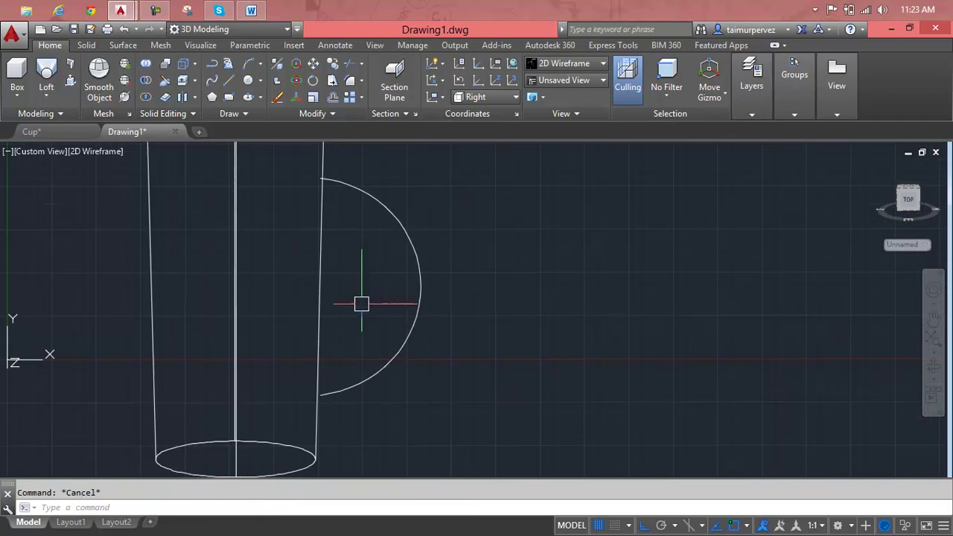
scroll(326, 376, "up", 3)
left_click(268, 370)
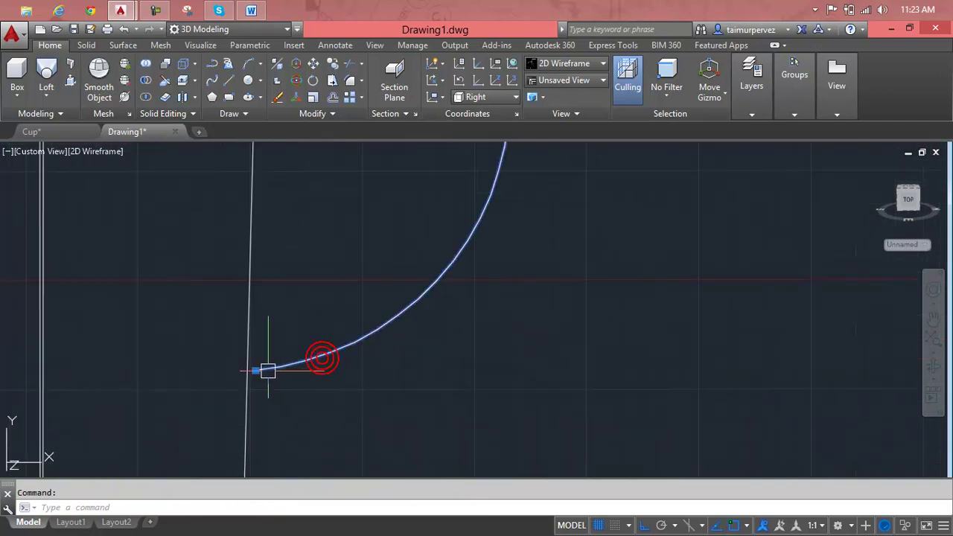
left_click(255, 370)
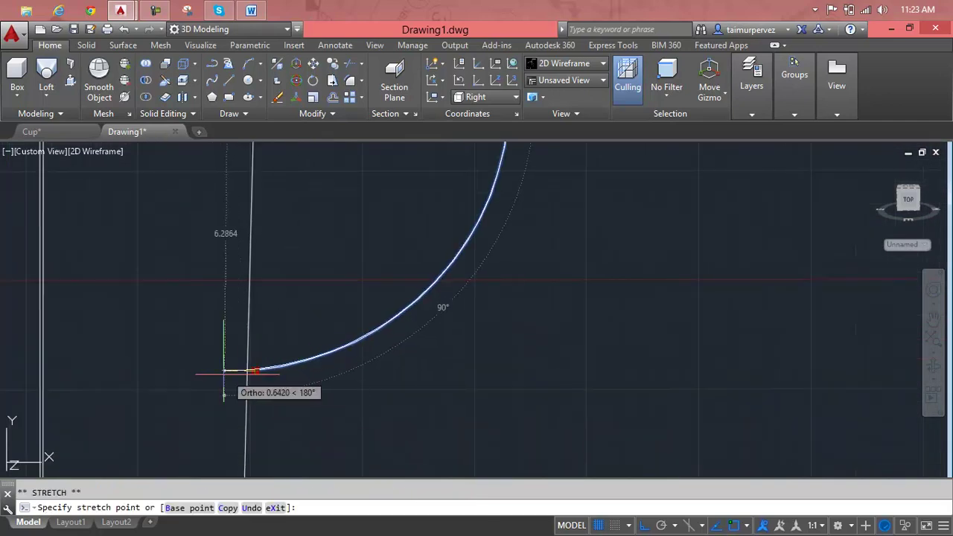
key("Escape")
scroll(276, 344, "down", 2)
scroll(276, 343, "down", 5)
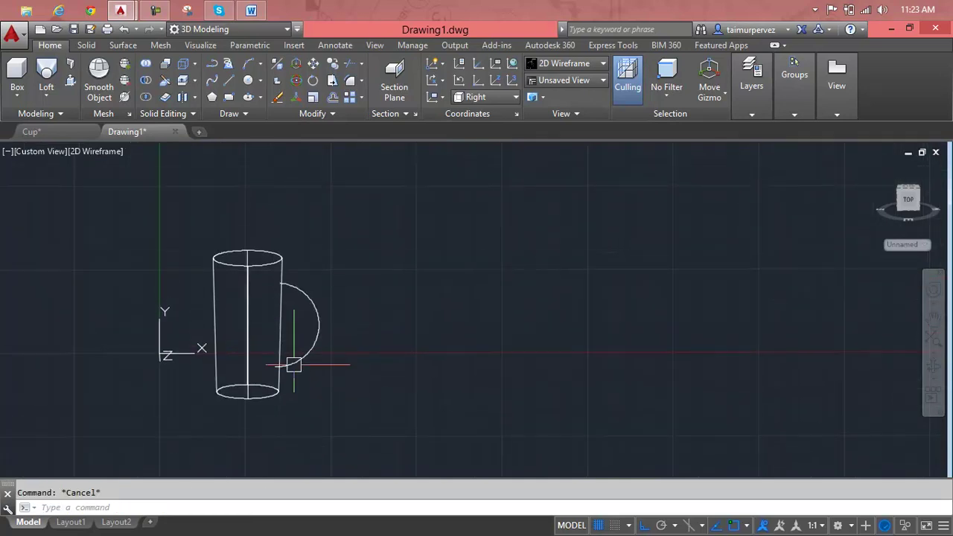
- Orbit around the cup, discard a started rectangle, and switch to an isometric ViewCube corner
middle_click_drag(361, 358, 308, 372, "shift")
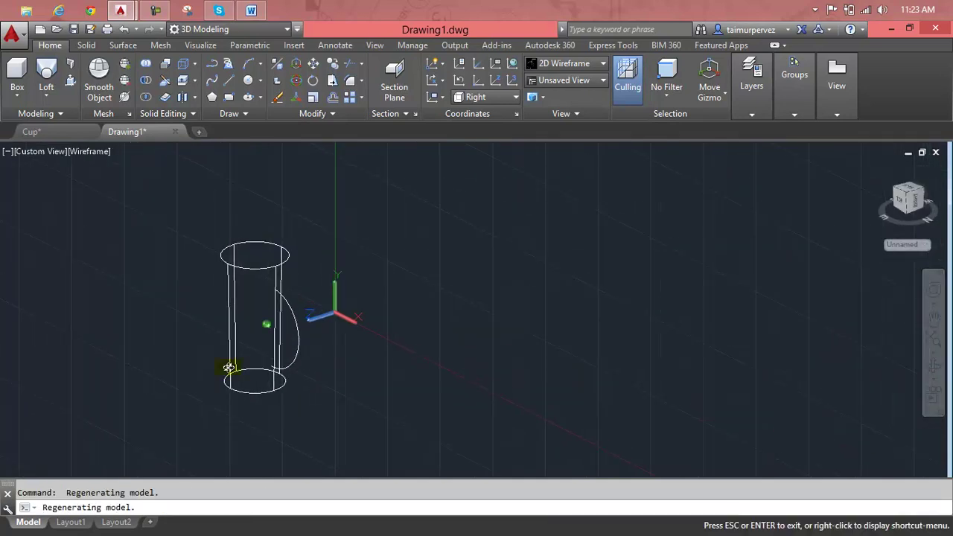
scroll(287, 362, "up", 3)
scroll(298, 343, "up", 2)
scroll(306, 324, "up", 2)
key("Escape")
type("c")
key("Return")
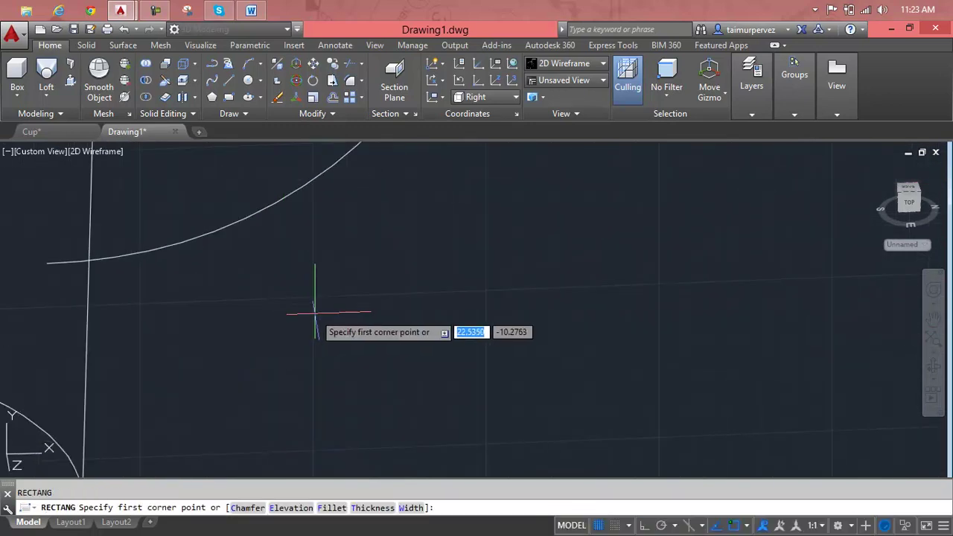
left_click(315, 313)
key("Escape")
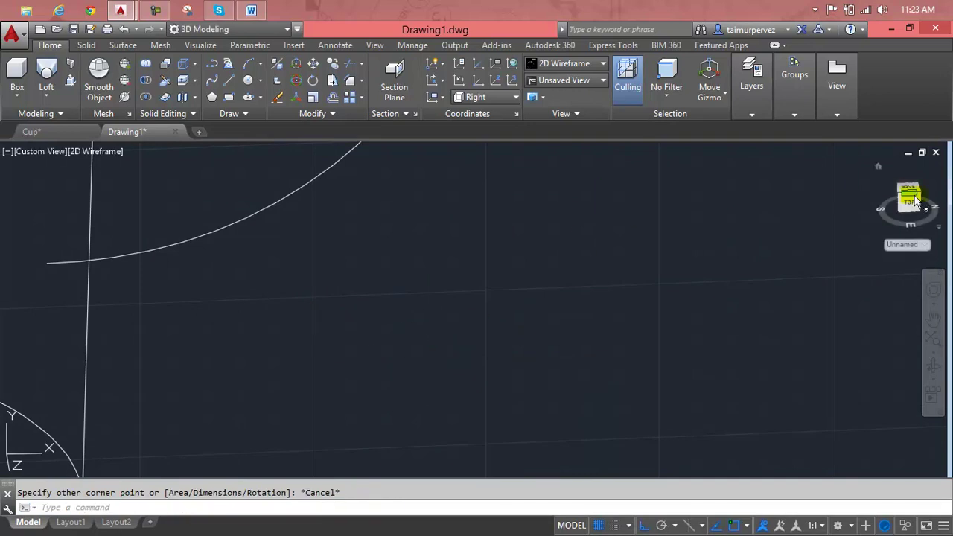
left_click(879, 168)
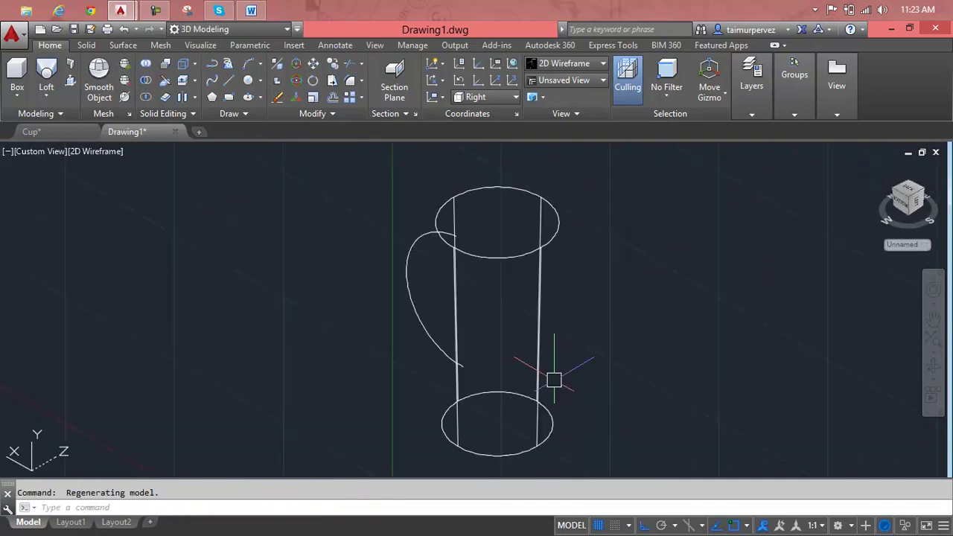
- Check the cup from the Top preset view, then return to the ViewCube Home view
left_click(45, 151)
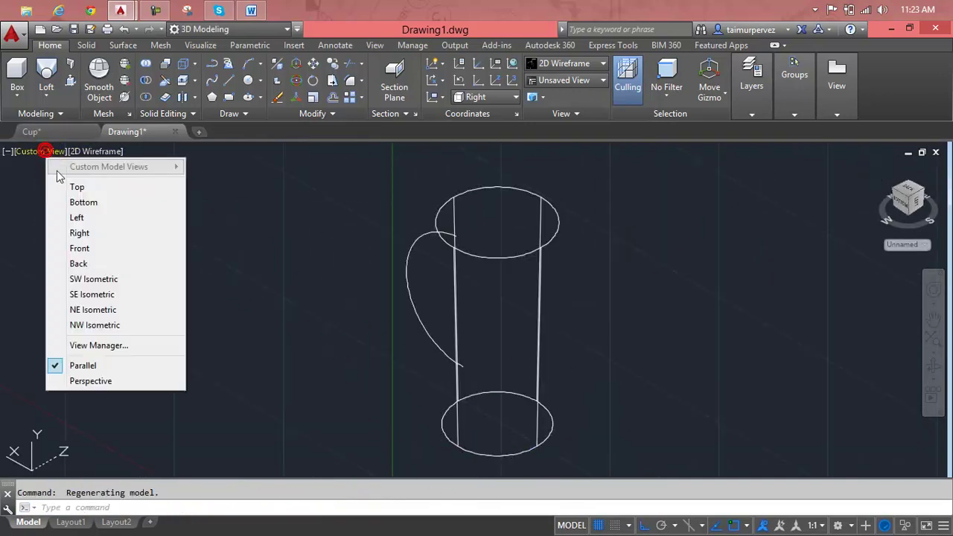
left_click(66, 188)
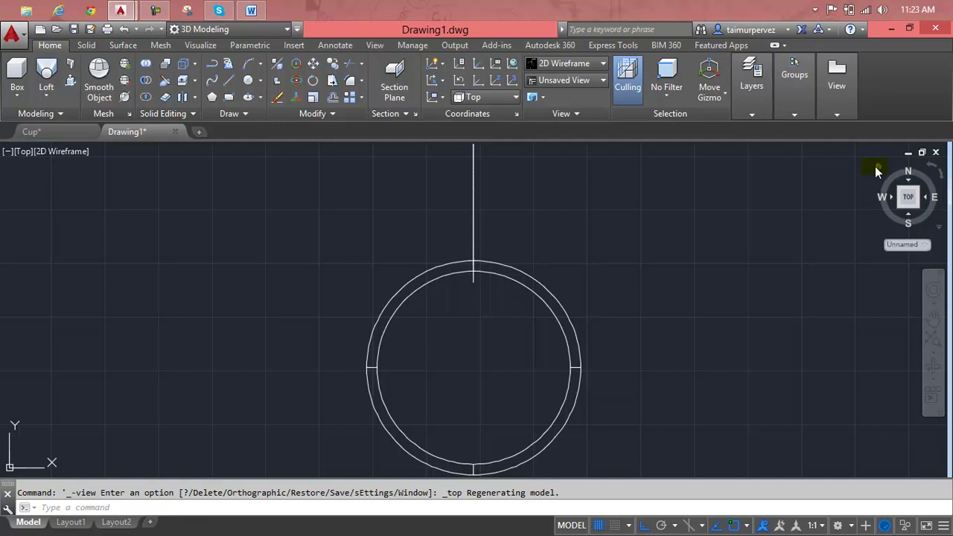
left_click(879, 168)
- Orbit, pan and zoom in close to the open space beside the cup's base
scroll(463, 419, "up", 4)
middle_click_drag(464, 419, 538, 392)
scroll(632, 362, "down", 2)
scroll(564, 315, "down", 1)
mouse_move(564, 315)
middle_mouse_down()
mouse_move(560, 328)
mouse_move(828, 347)
middle_mouse_up()
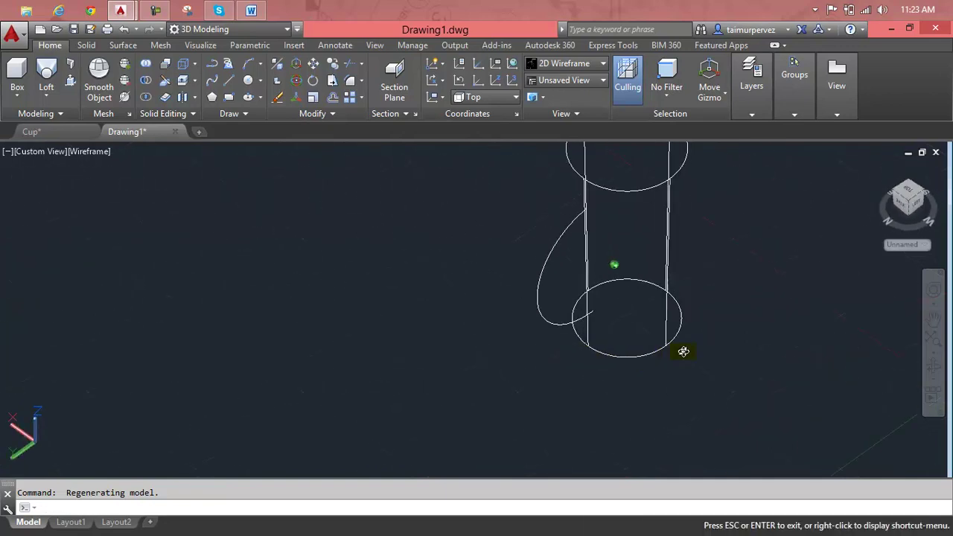
scroll(692, 356, "up", 4)
middle_click_drag(670, 362, 613, 315)
scroll(613, 316, "up", 2)
scroll(587, 282, "up", 2)
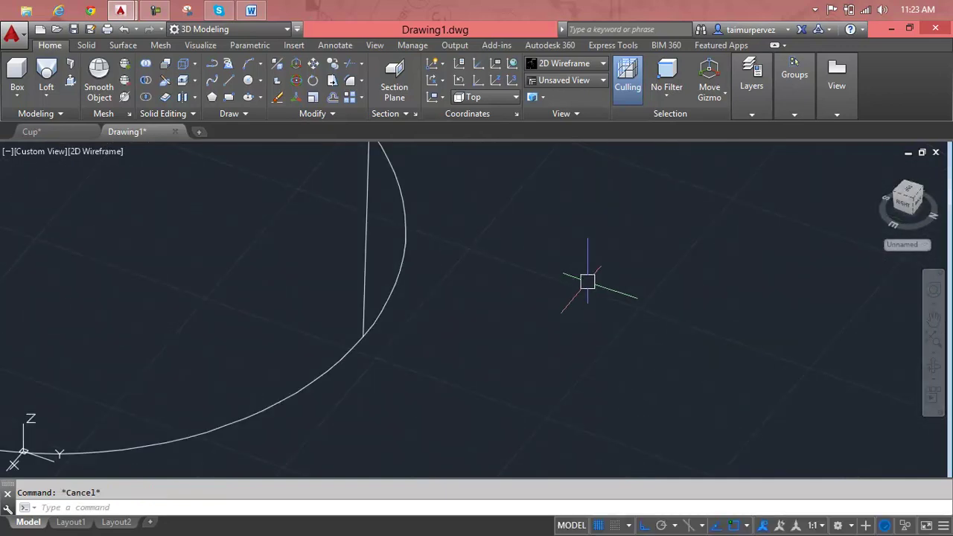
type("rec")
- Draw a 3 by 1.5 rectangle on the ground plane beside the cup's base
key("Return")
left_click(514, 282)
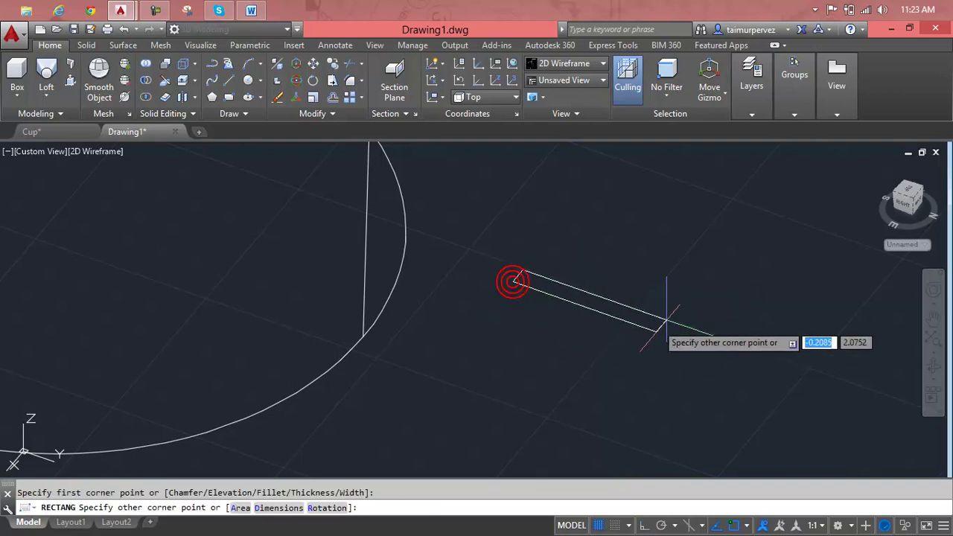
type("@3")
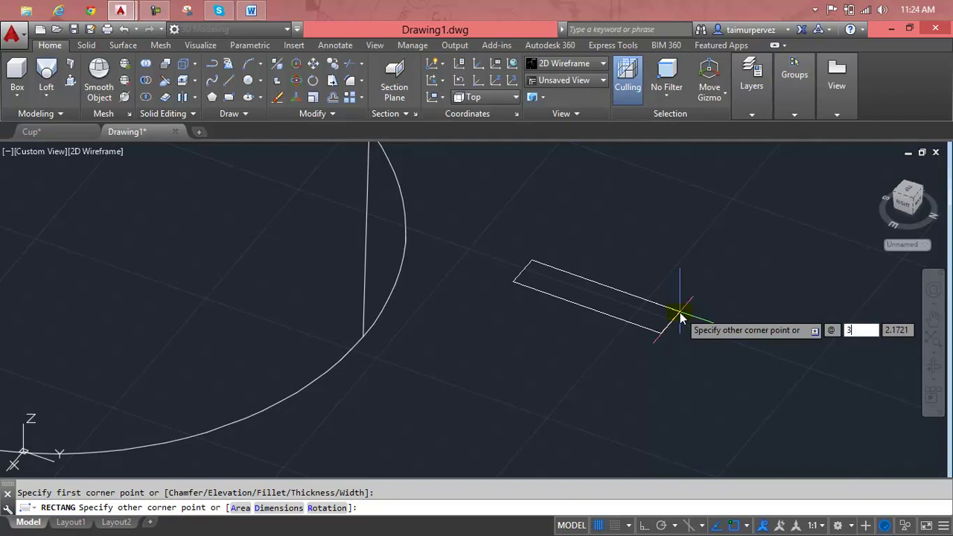
key("Tab")
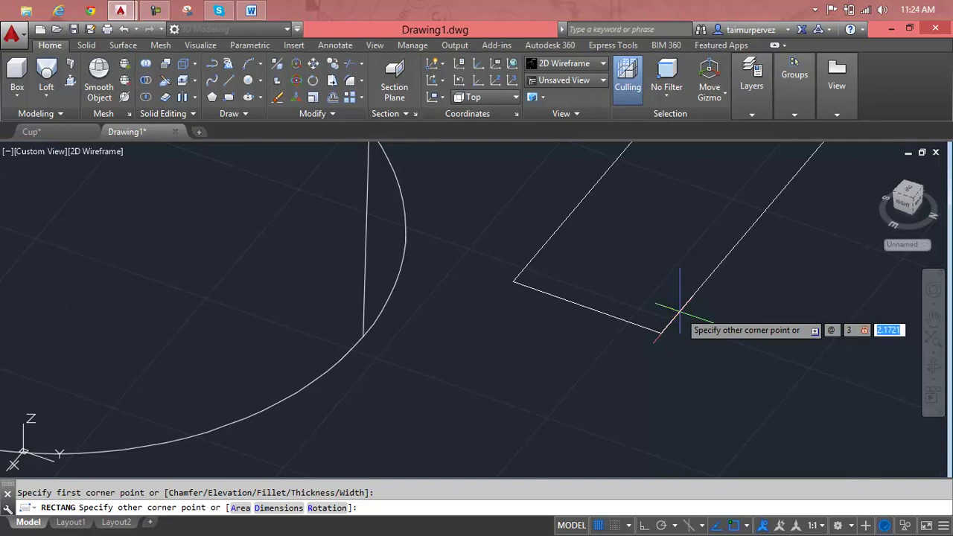
type("1.5")
key("Return")
scroll(634, 313, "down", 2)
scroll(522, 357, "down", 2)
scroll(494, 378, "down", 2)
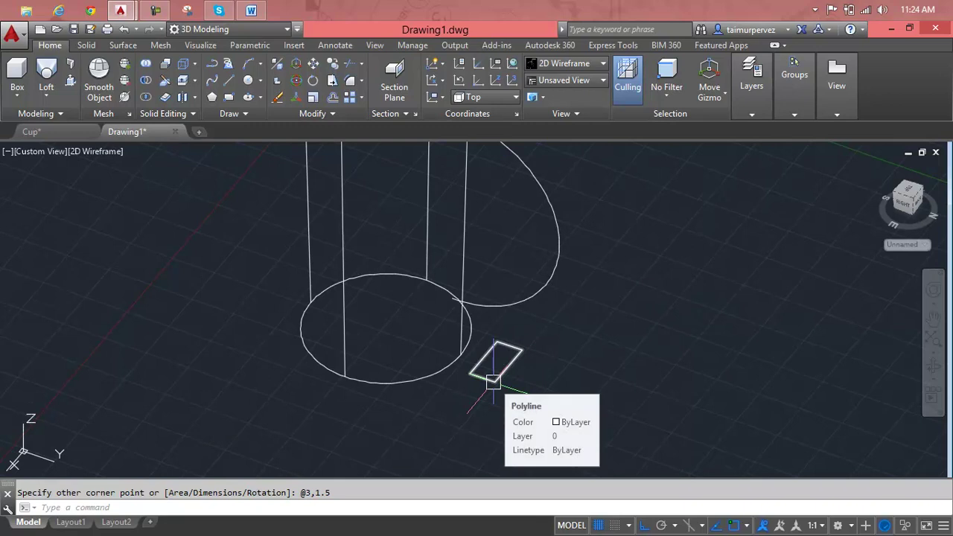
scroll(494, 382, "up", 2)
scroll(494, 382, "up", 3)
key("Escape")
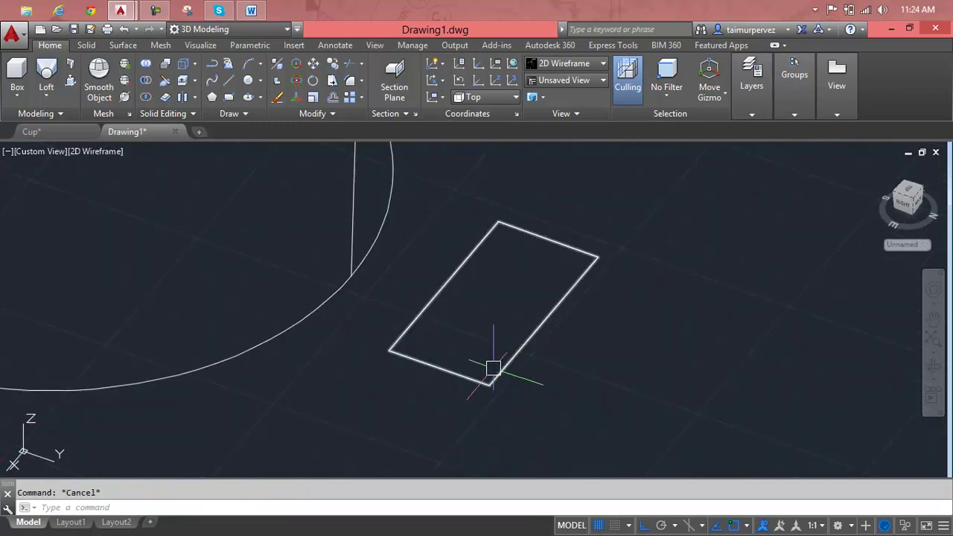
- Erase that rectangle and redraw it at 3 by 1.5 from a new first corner
left_click(497, 363)
left_click(512, 359)
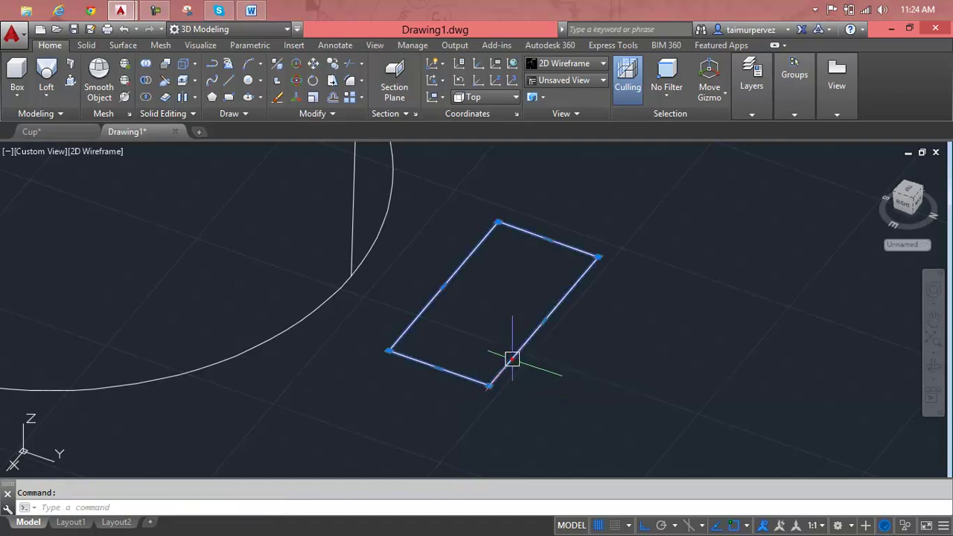
key("Delete")
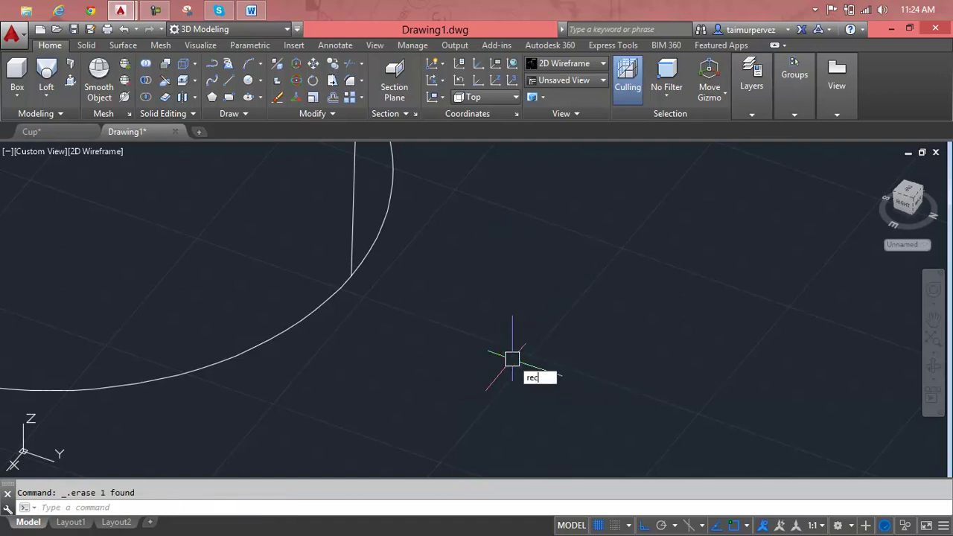
type("c")
key("Return")
left_click(512, 359)
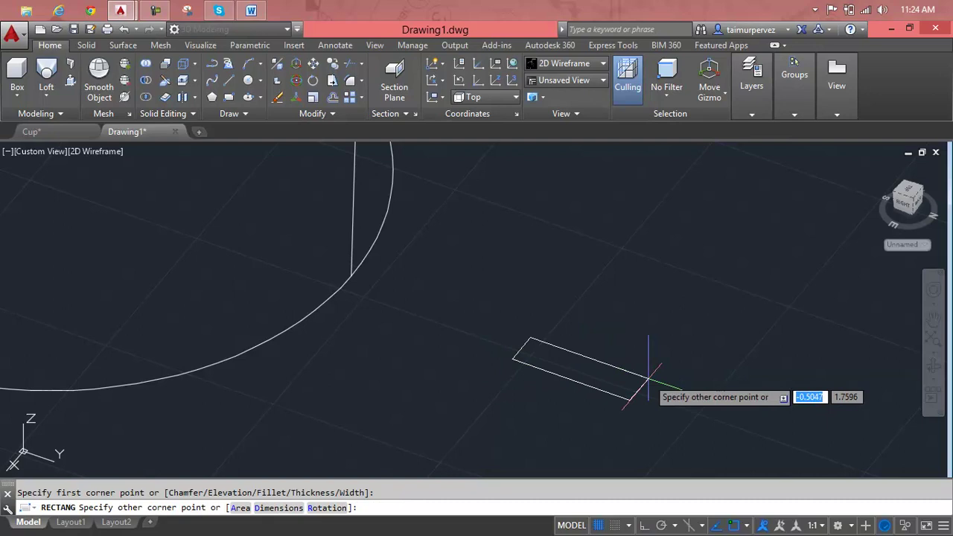
type("@3")
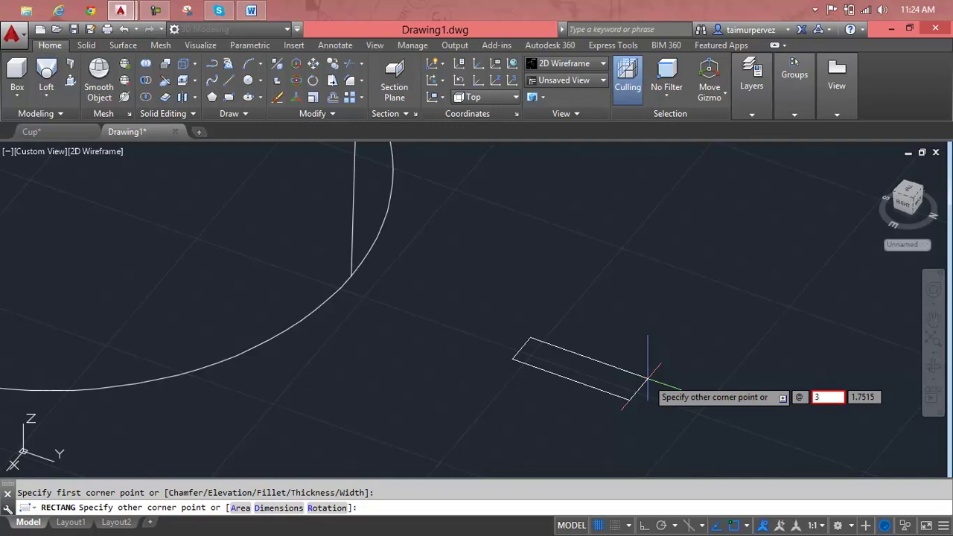
key("Tab")
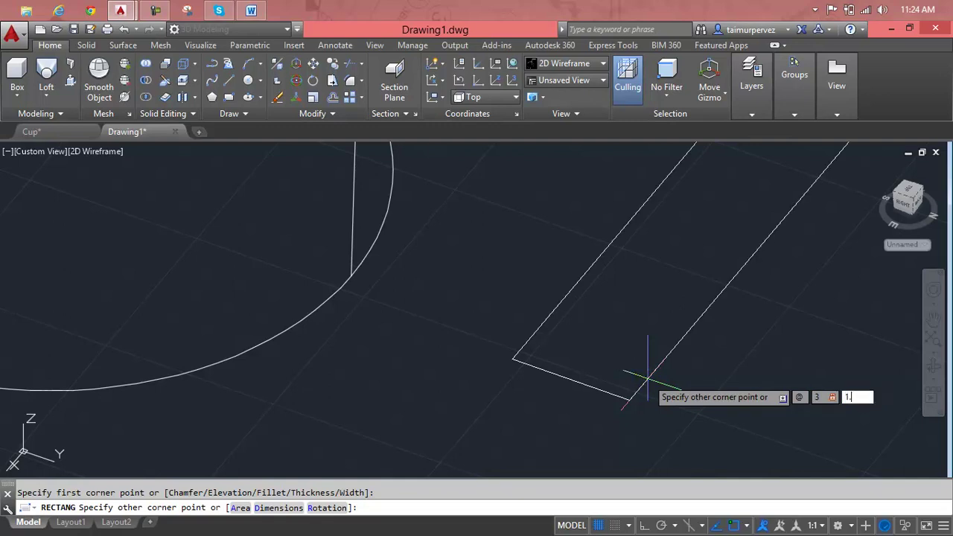
type("5")
key("Return")
- Select the new rectangle and drag one of its corner grips, then cancel the stretch
middle_click_drag(592, 388, 594, 350)
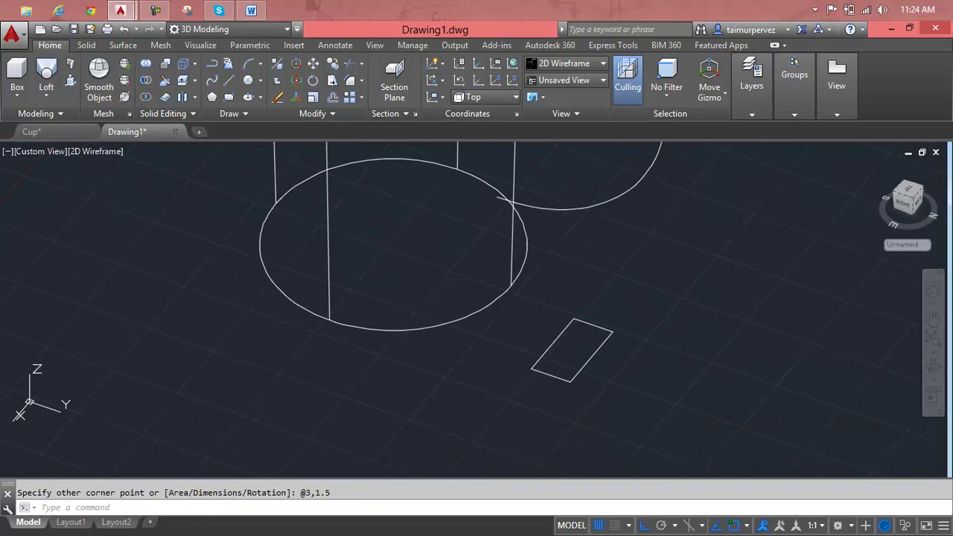
scroll(593, 350, "down", 2)
left_click(594, 350)
mouse_move(567, 362)
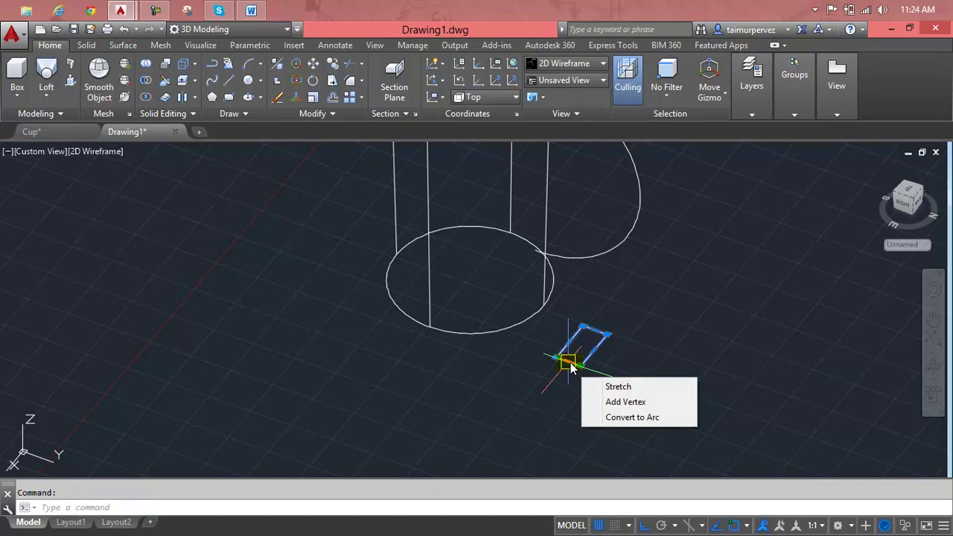
left_click(568, 363)
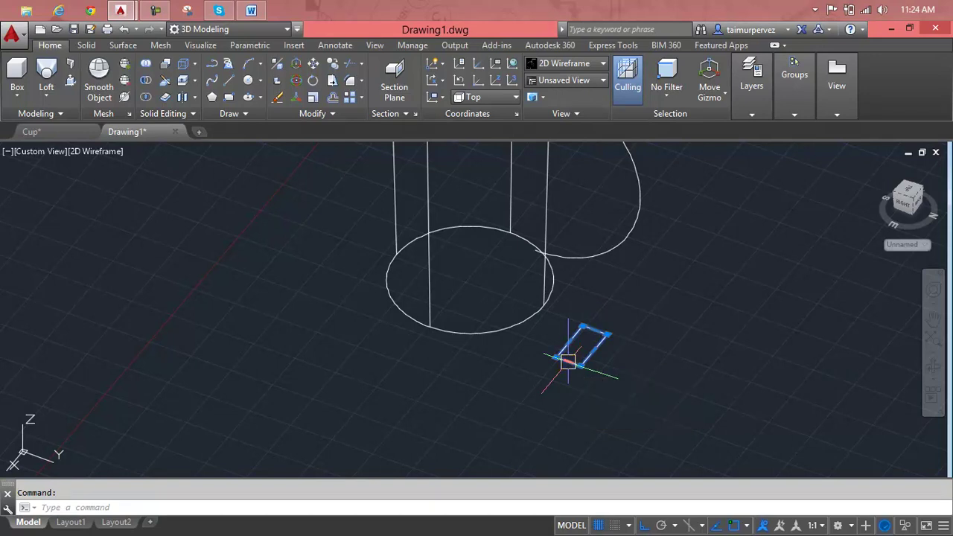
scroll(568, 363, "up", 5)
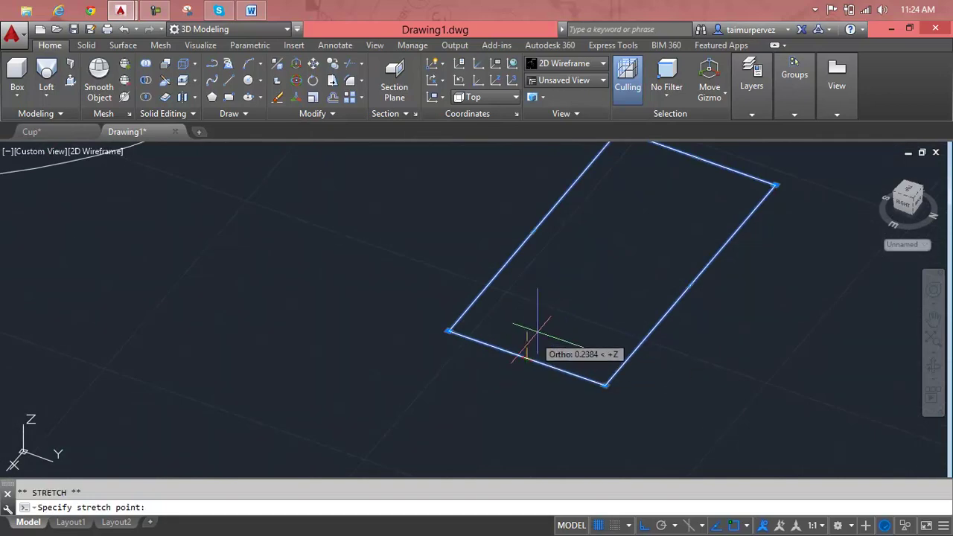
left_click(596, 266)
scroll(598, 262, "down", 5)
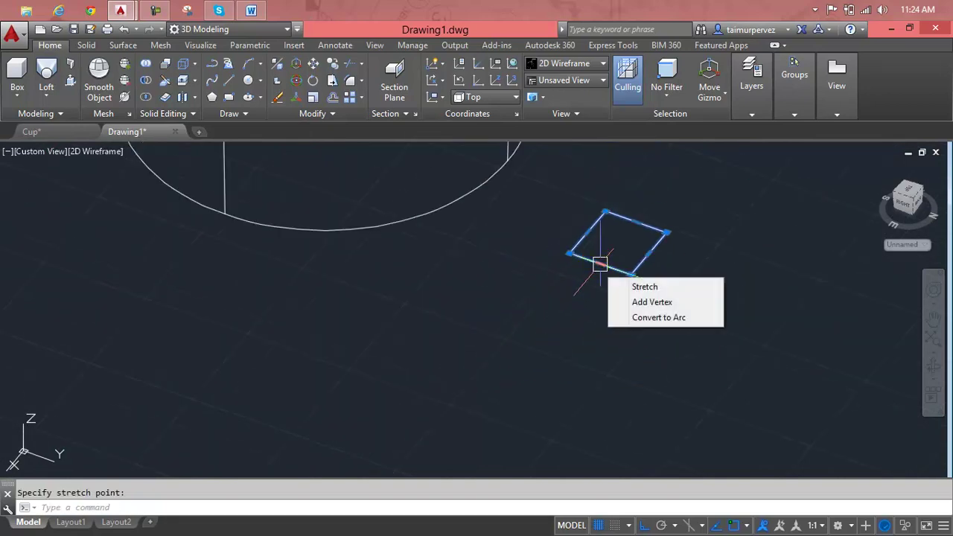
key("Escape")
scroll(596, 249, "up", 5)
scroll(529, 307, "up", 2)
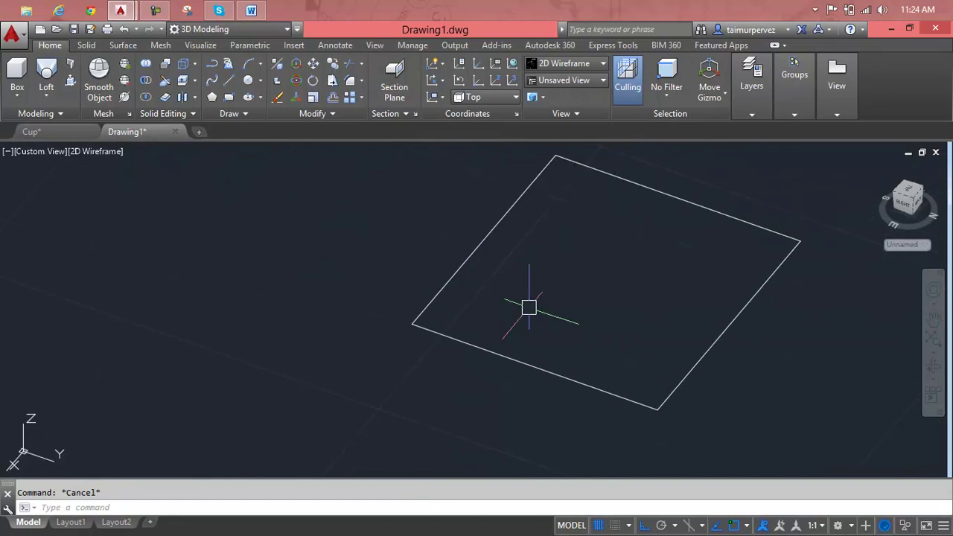
type("f")
- Try polyline fillets of radius 0.8 and then 0.2, cancelling both
key("Return")
type("r")
key("Return")
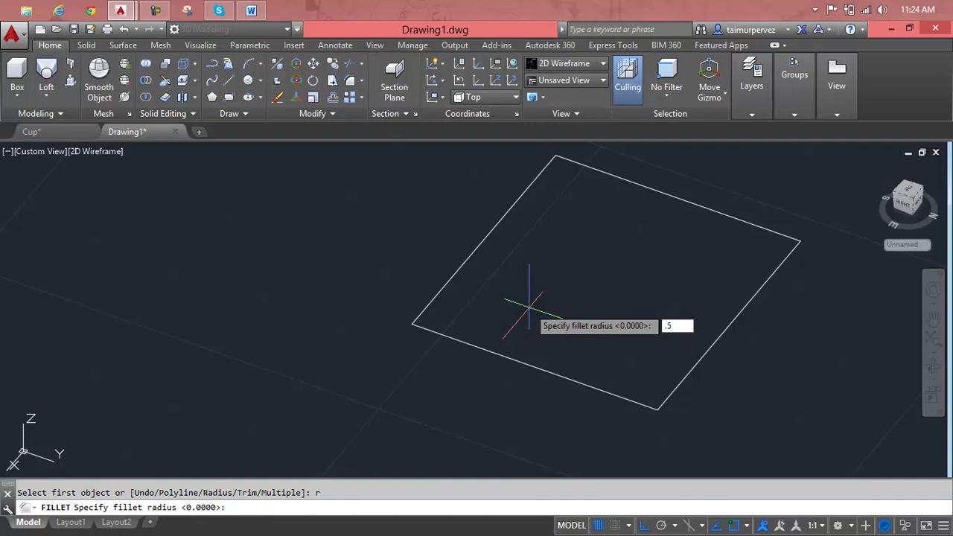
key("Return")
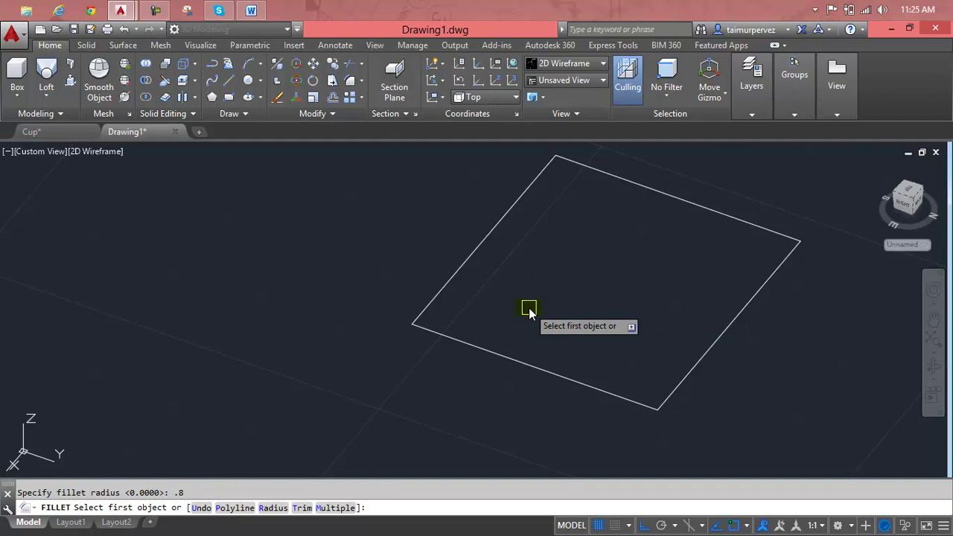
type("p")
key("Return")
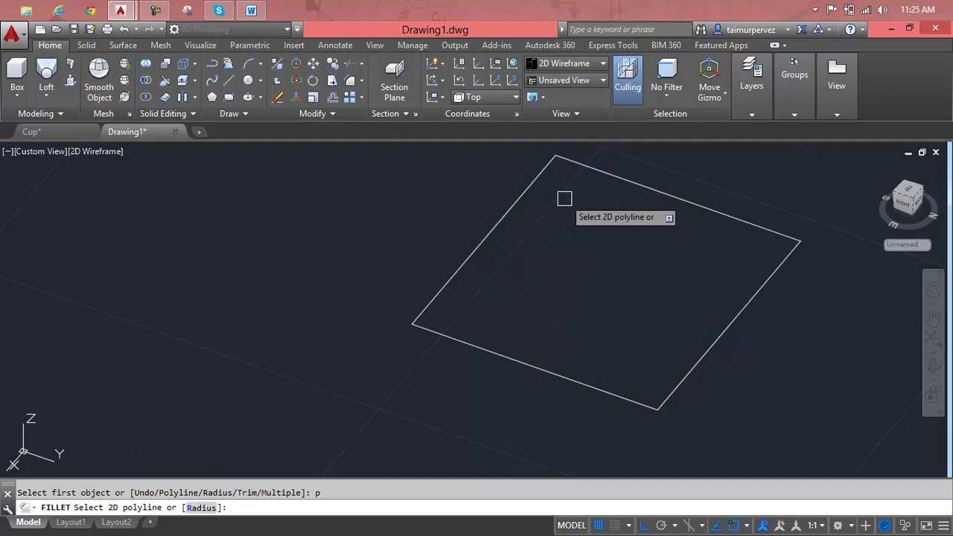
key("Escape")
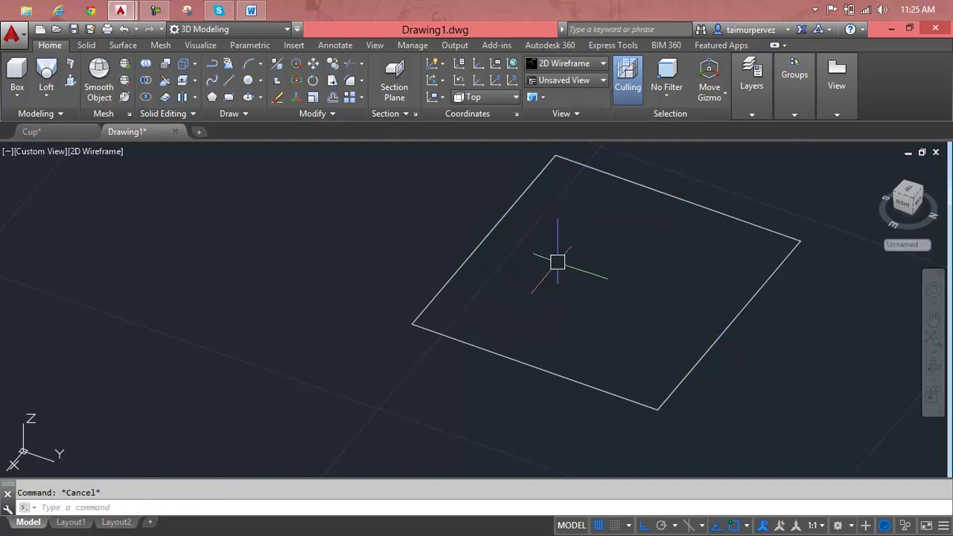
type("f")
key("Return")
type("r")
key("Return")
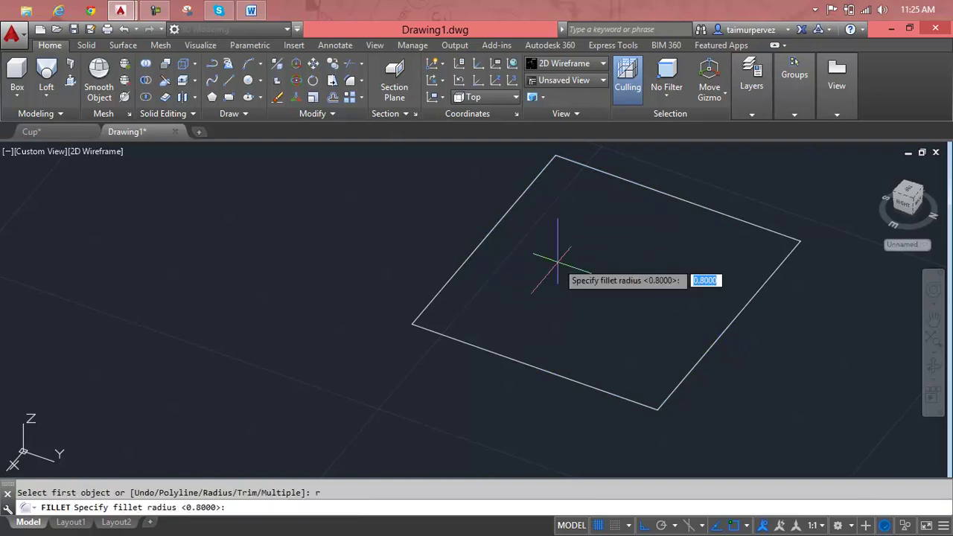
key("Return")
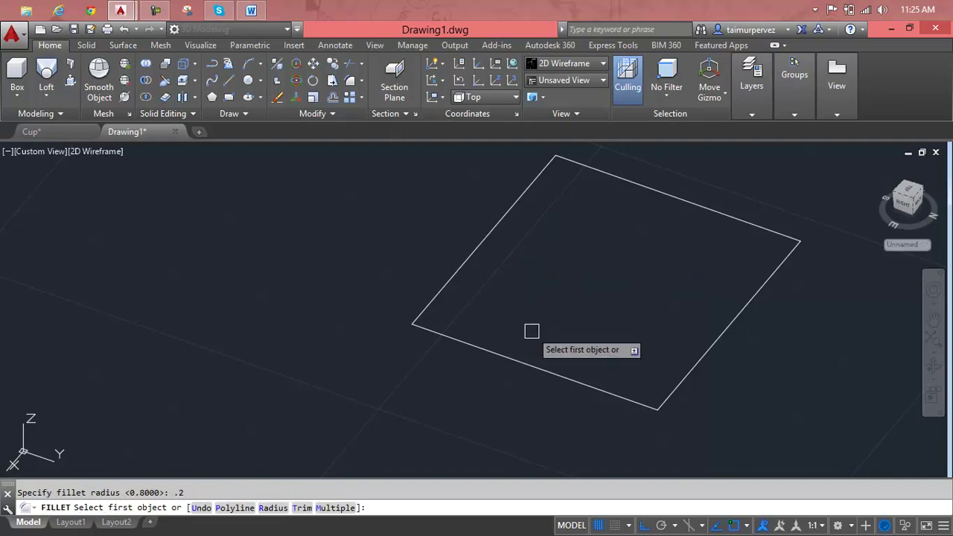
type("p")
key("Return")
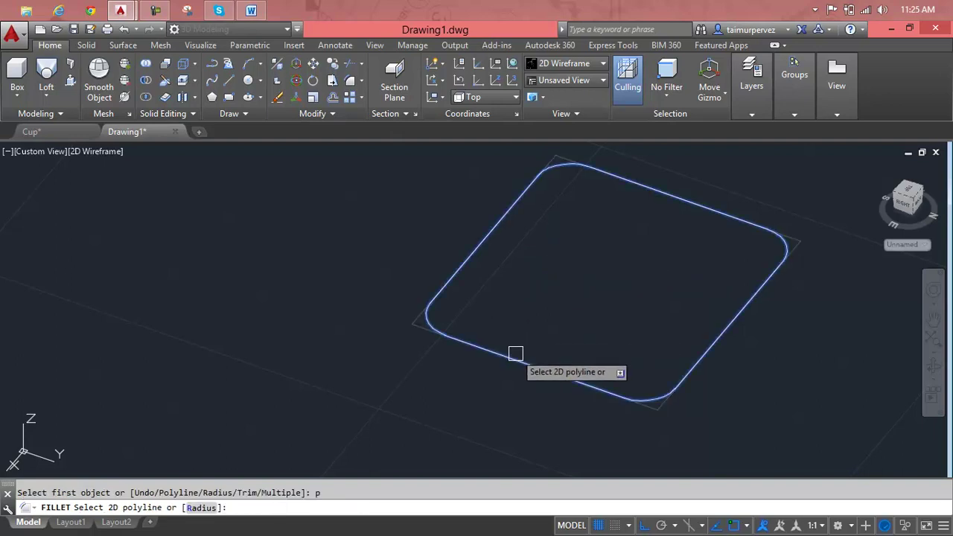
key("Escape")
- Fillet all four rectangle corners at once with a 0.4 radius using the Polyline option
key("Return")
type("r")
key("Return")
type(".4")
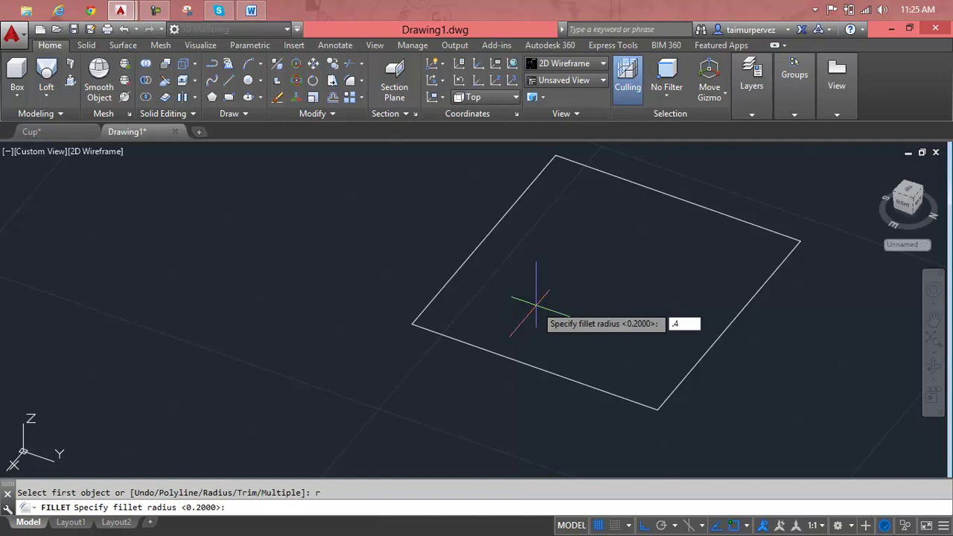
key("Return")
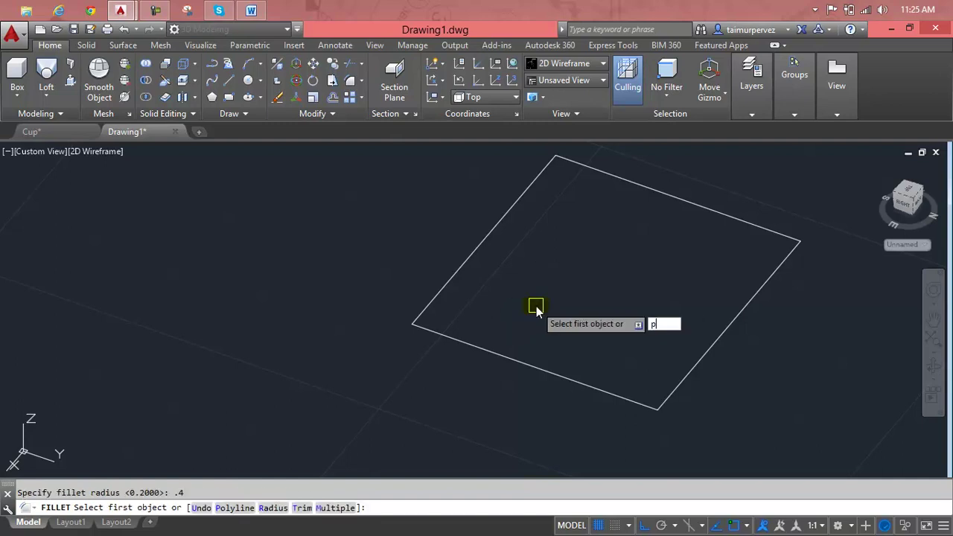
type("p")
key("Return")
left_click(513, 360)
scroll(566, 313, "down", 3)
scroll(566, 314, "up", 1)
scroll(527, 348, "up", 3)
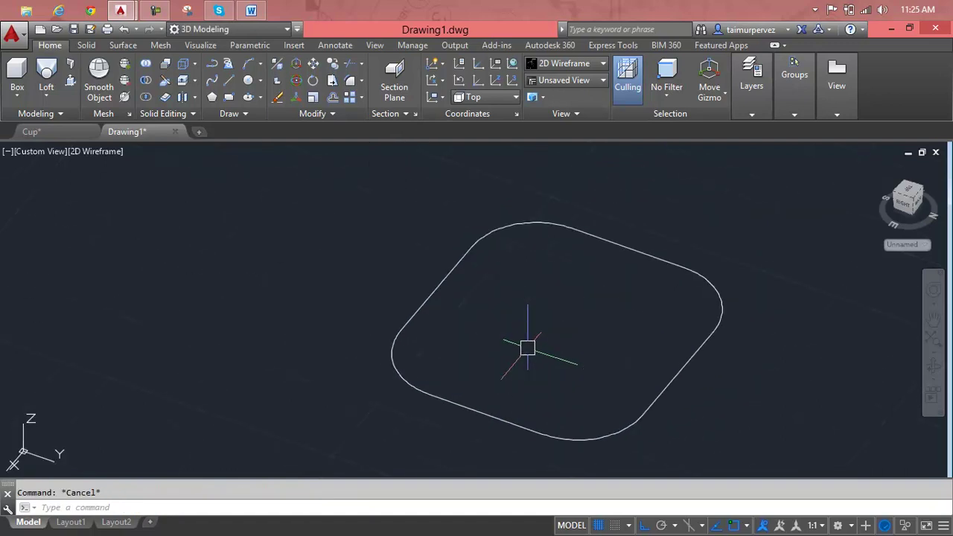
- Cancel an accidentally started point light command
type("r")
key("Return")
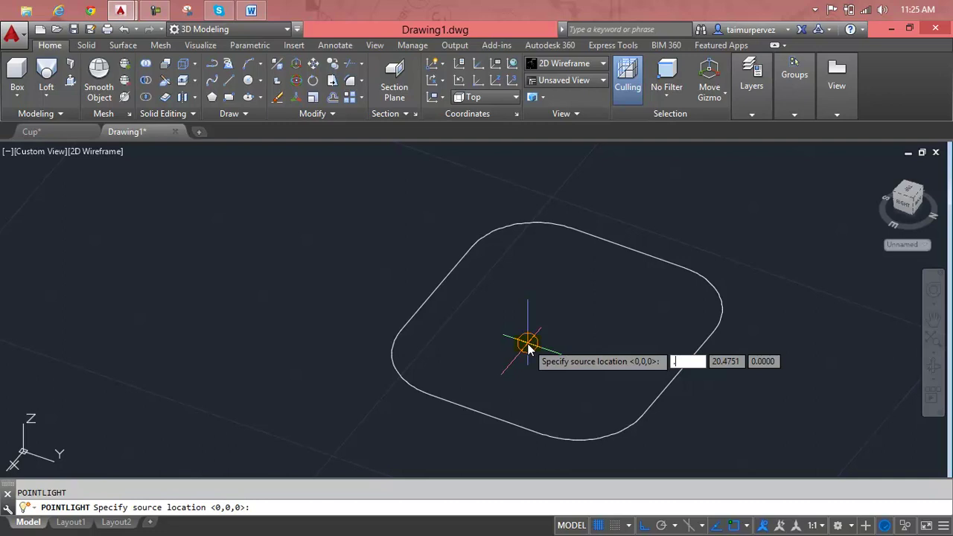
type(".6")
key("Return")
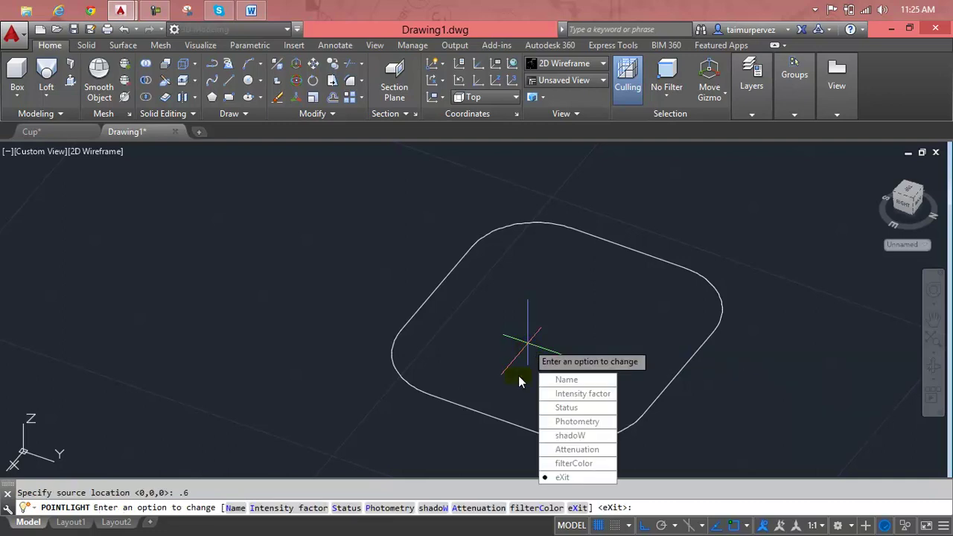
key("Escape")
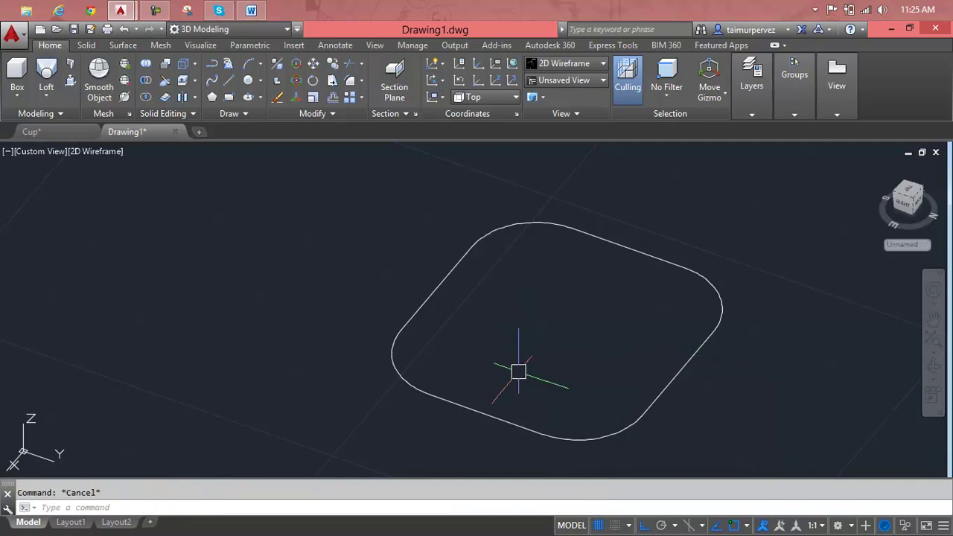
type("f")
- Re-fillet the rectangle profile's four corners with a 0.6 radius, then undo the view changes
key("Return")
type("r")
key("Return")
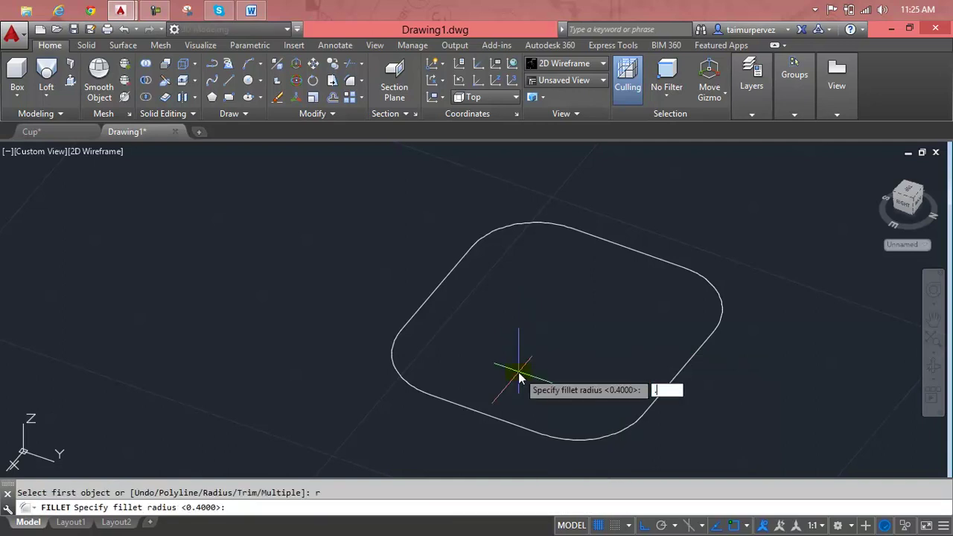
type(".6")
key("Return")
type("p")
key("Return")
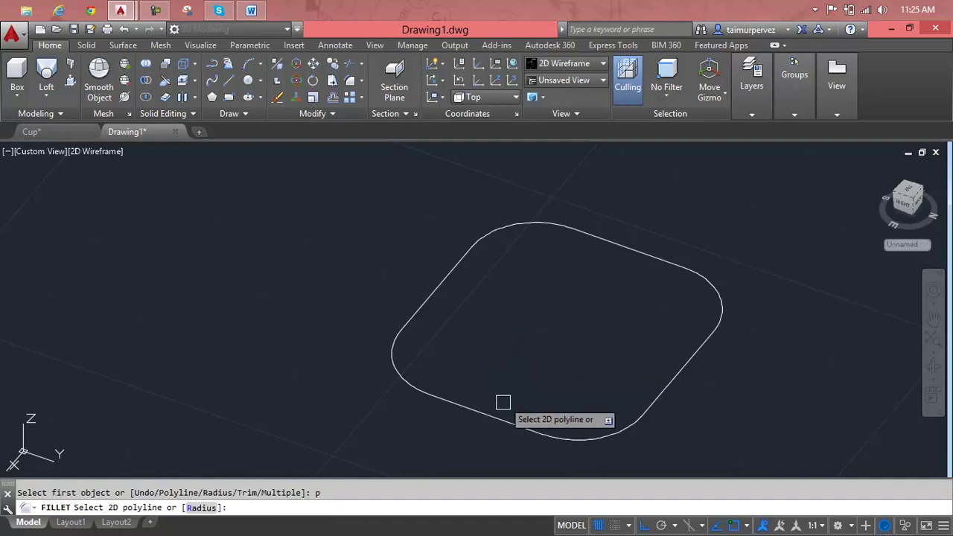
left_click(499, 418)
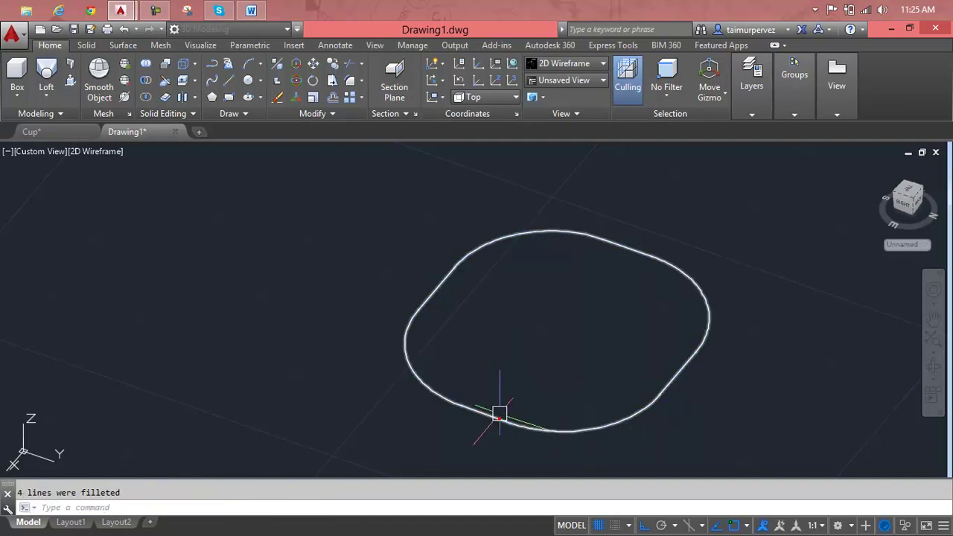
scroll(531, 351, "down", 2)
scroll(532, 355, "down", 4)
scroll(530, 353, "up", 1)
scroll(528, 348, "down", 3)
scroll(496, 377, "up", 1)
scroll(495, 380, "up", 3)
scroll(495, 381, "up", 2)
key("Escape")
key("ctrl+z")
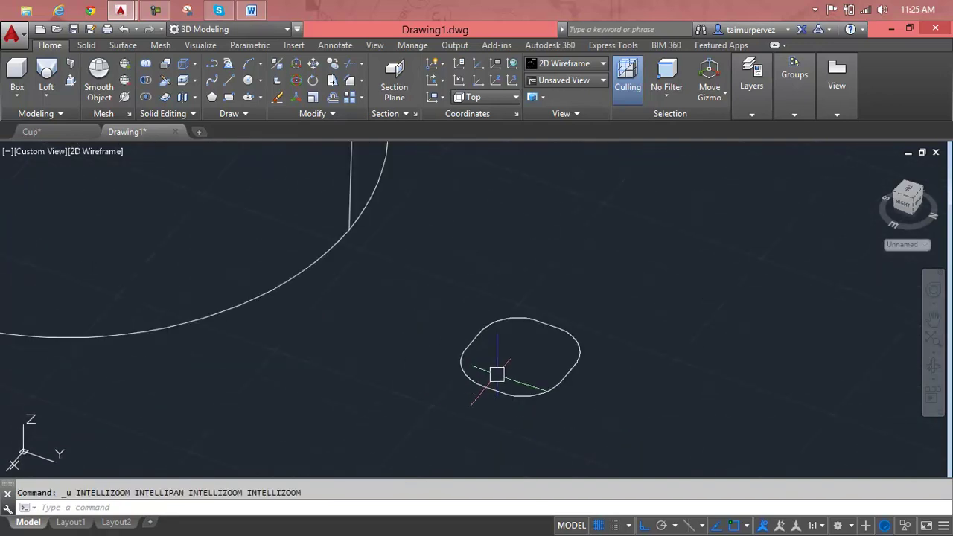
- Cancel the accidentally repeated fillet command
scroll(460, 385, "up", 3)
key("Return")
scroll(379, 407, "down", 3)
key("Escape")
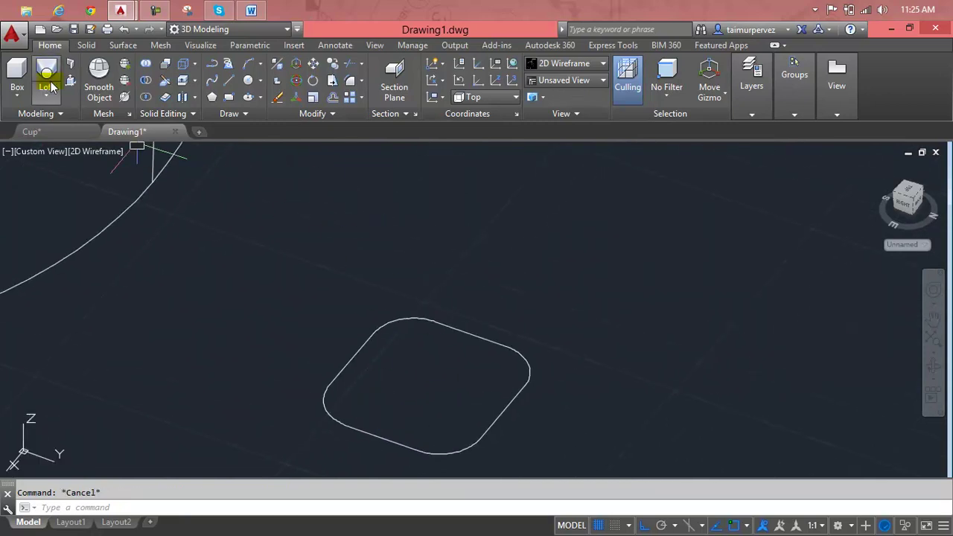
- Sweep the rounded rectangle profile along the arc path to make the handle
left_click(52, 94)
left_click(67, 203)
left_click(350, 347)
scroll(356, 342, "down", 5)
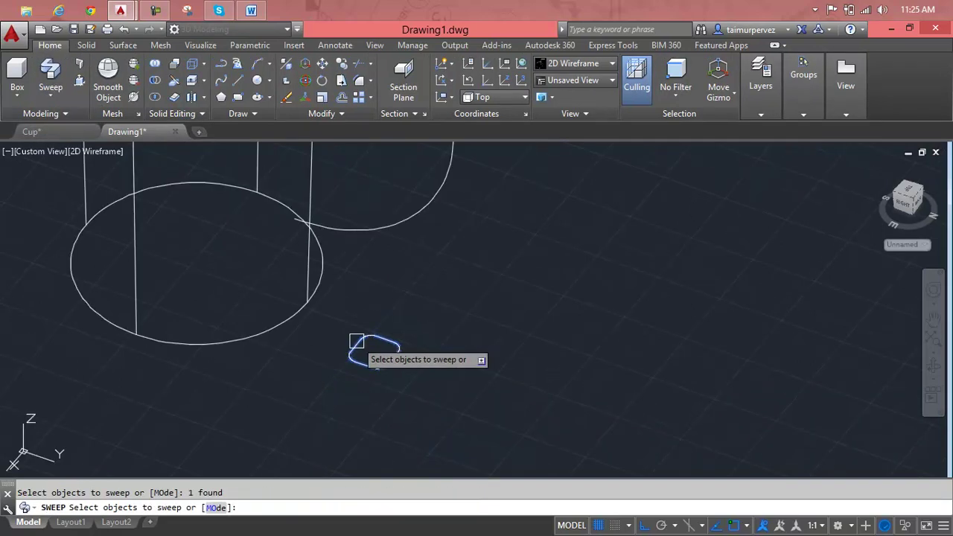
key("Return")
left_click(368, 227)
scroll(373, 245, "down", 3)
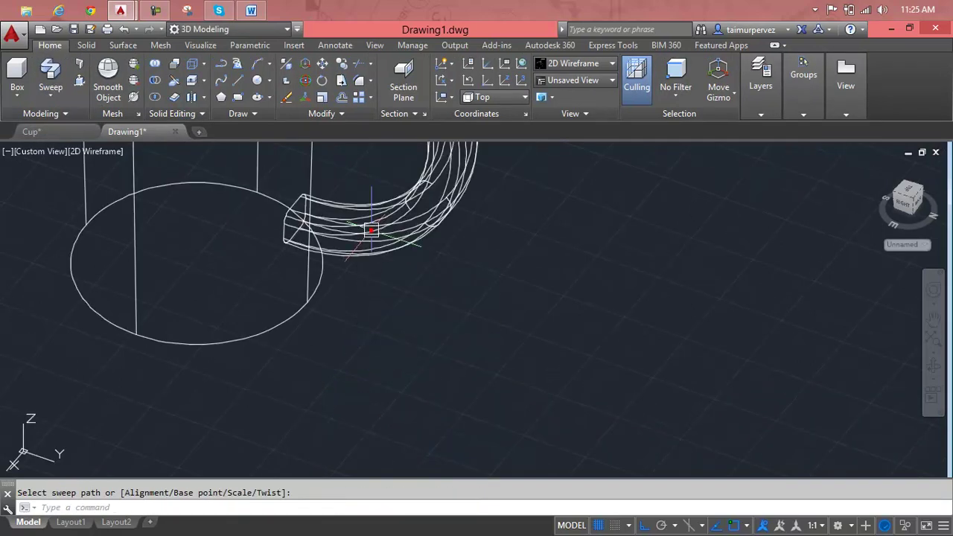
scroll(378, 262, "down", 2)
scroll(378, 262, "up", 2)
scroll(369, 238, "up", 4)
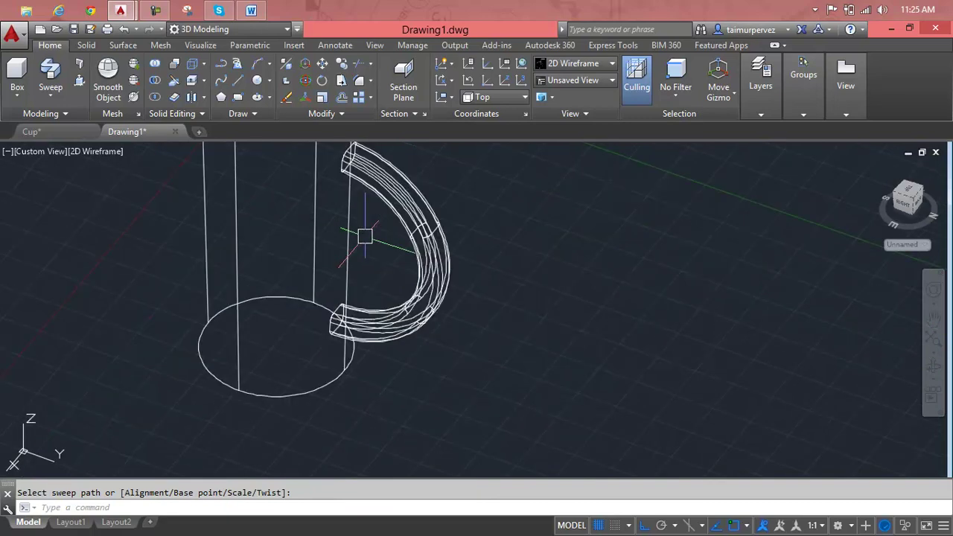
key("Escape")
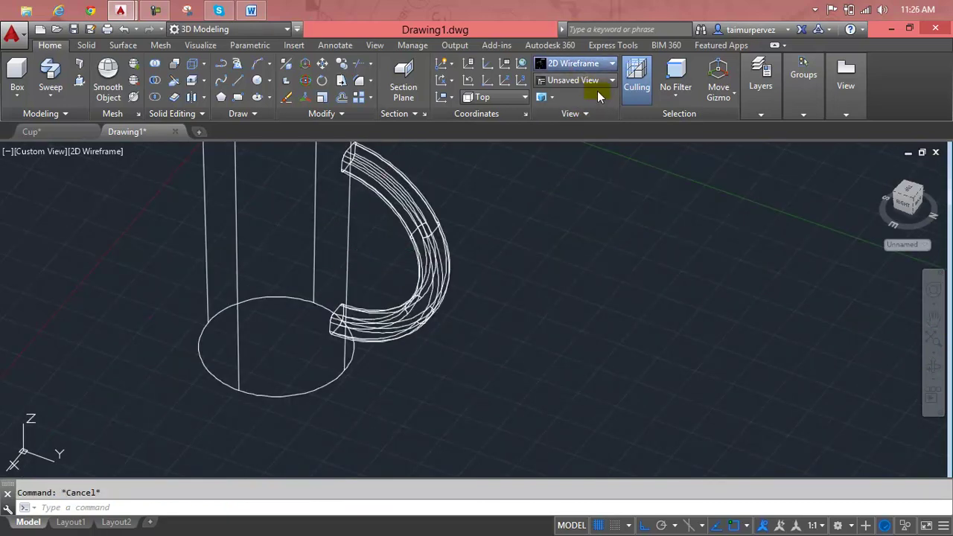
- Switch the visual style to Realistic and orbit to look down onto the cup top
left_click(581, 64)
left_click(727, 110)
mouse_move(447, 255)
middle_mouse_down("shift")
mouse_move(447, 318)
mouse_move(405, 238)
mouse_move(398, 309)
middle_mouse_up("shift")
scroll(390, 225, "up", 3)
left_click(392, 272)
key("Escape")
scroll(392, 273, "up", 2)
middle_click_drag(338, 270, 372, 335, "shift")
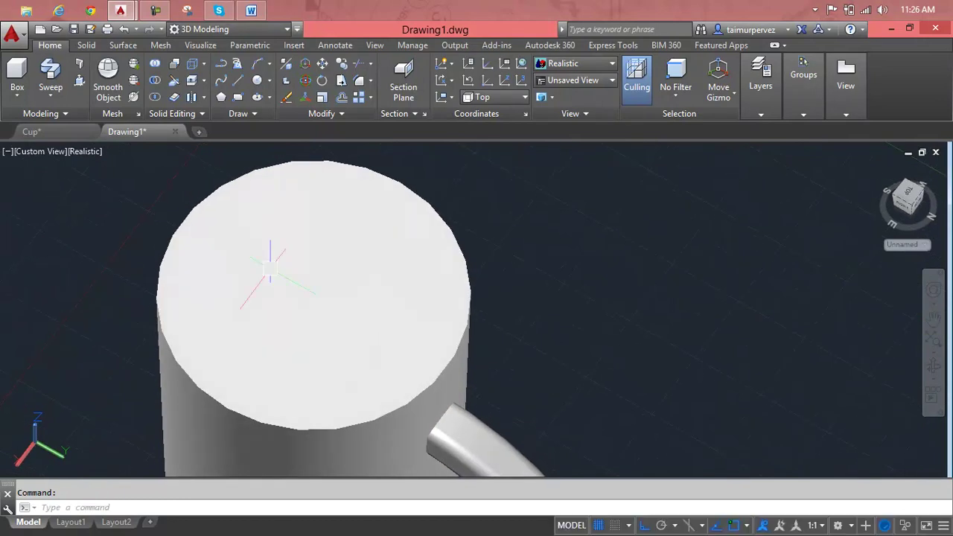
- Make two aborted Shell attempts on the mug body, cancelling each
left_click(207, 101)
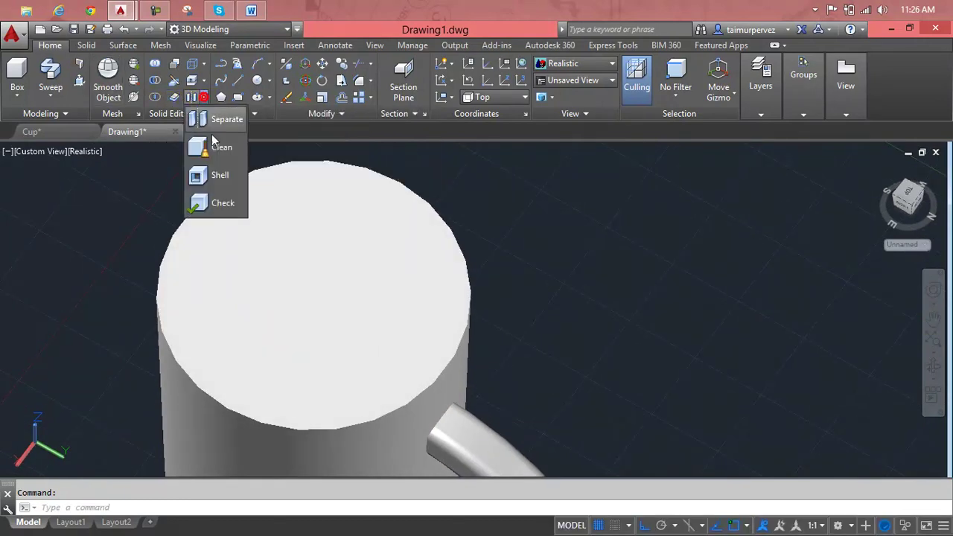
left_click(221, 176)
left_click(317, 276)
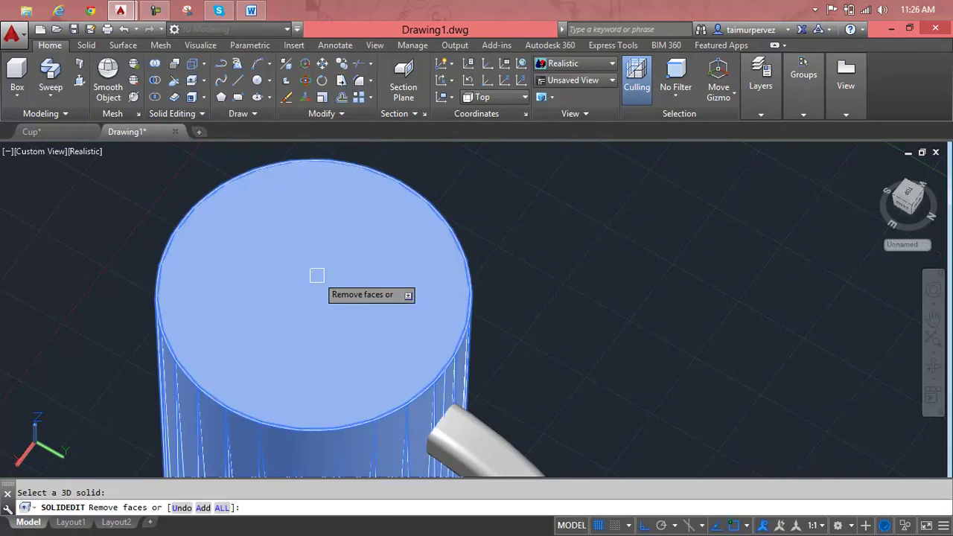
scroll(317, 276, "down", 5)
key("Escape")
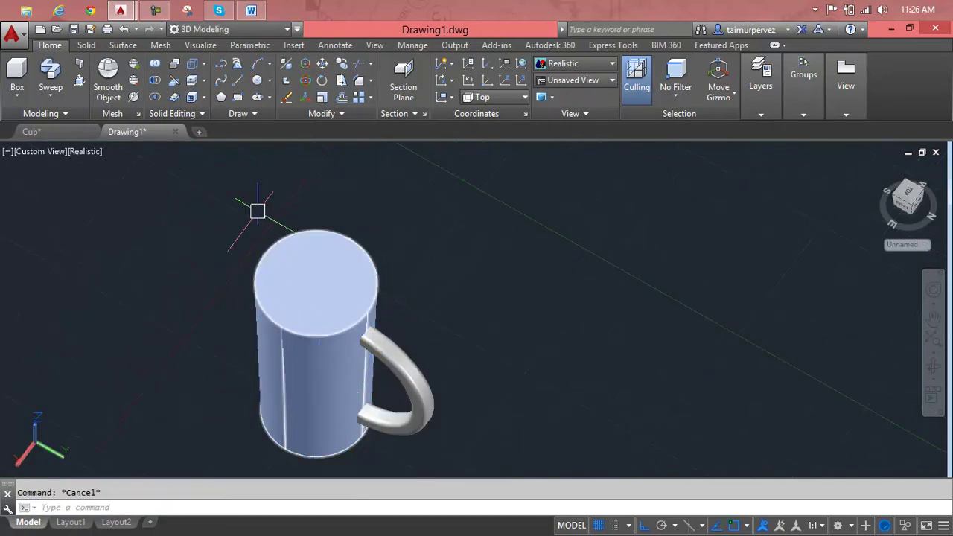
left_click(195, 84)
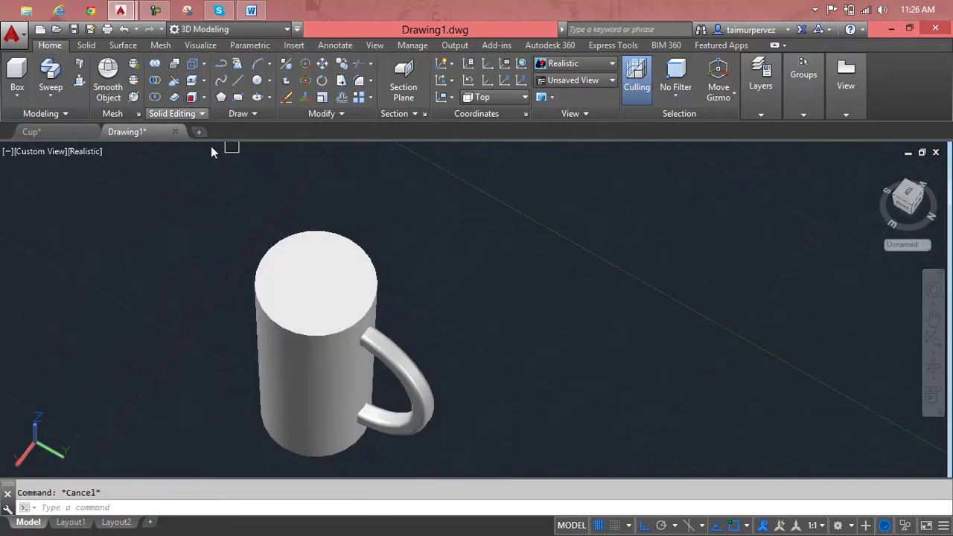
left_click(318, 360)
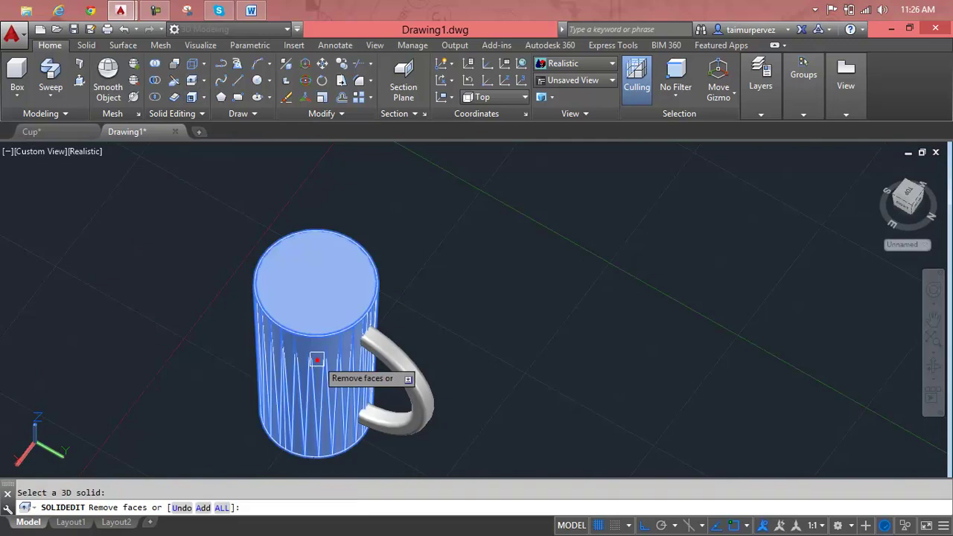
left_click(324, 291)
key("Return")
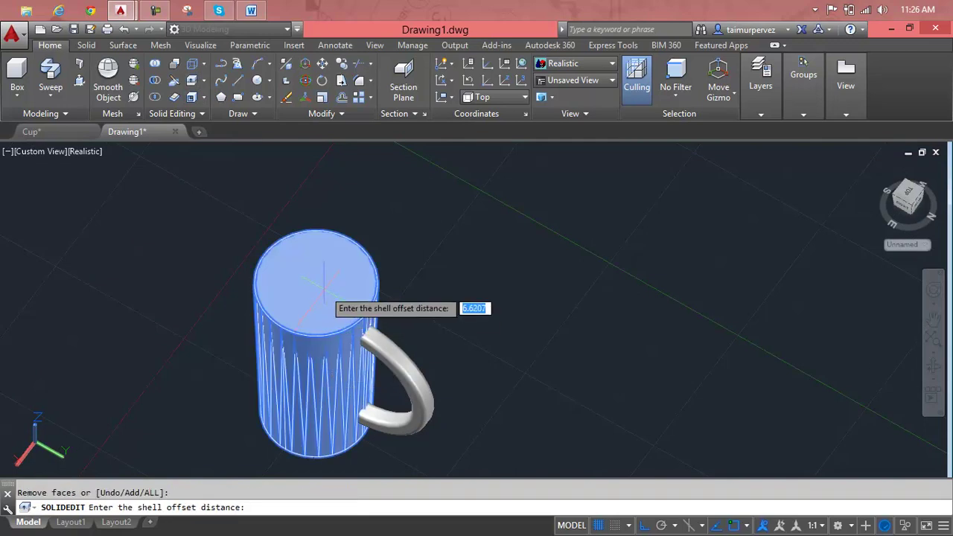
key("Escape")
- Shell the mug body to a 0.3 wall with the top face removed
left_click(198, 100)
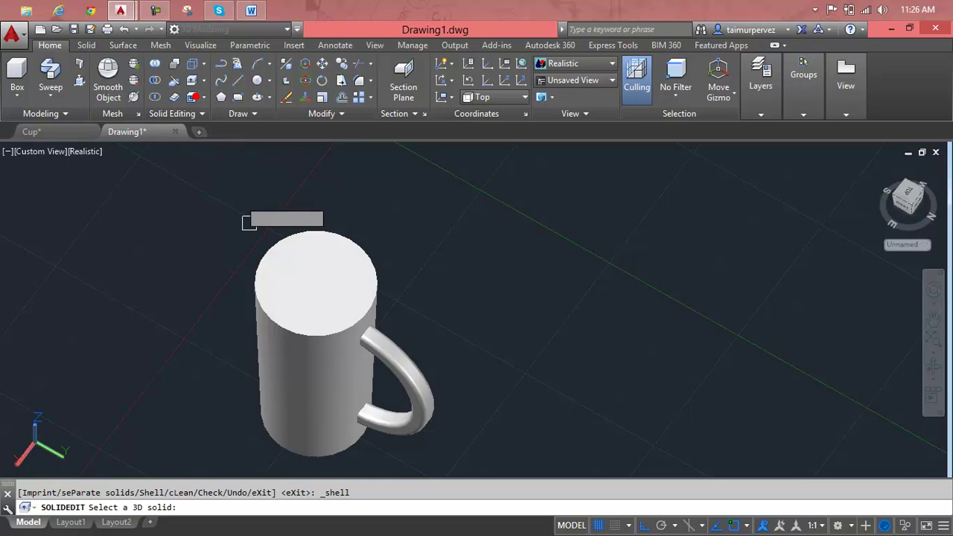
left_click(321, 383)
left_click(314, 301)
key("Return")
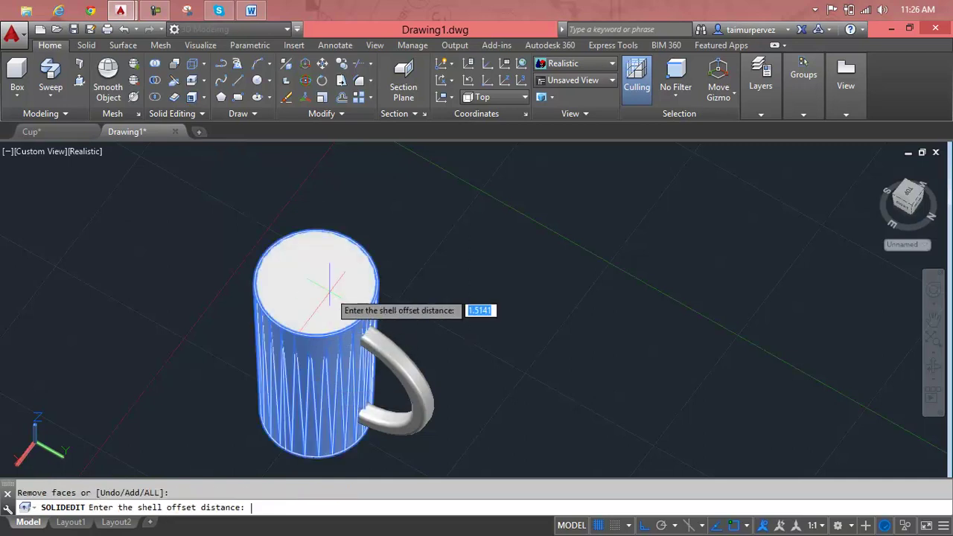
type(".3")
key("Return")
key("Return")
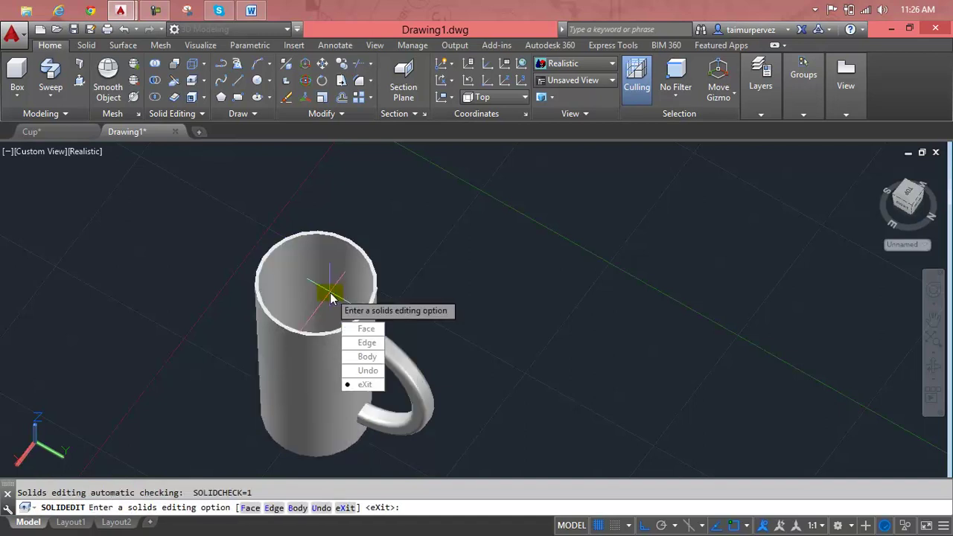
key("Return")
- Select the hollowed mug and start FILLET with a 0.1 radius
key("Escape")
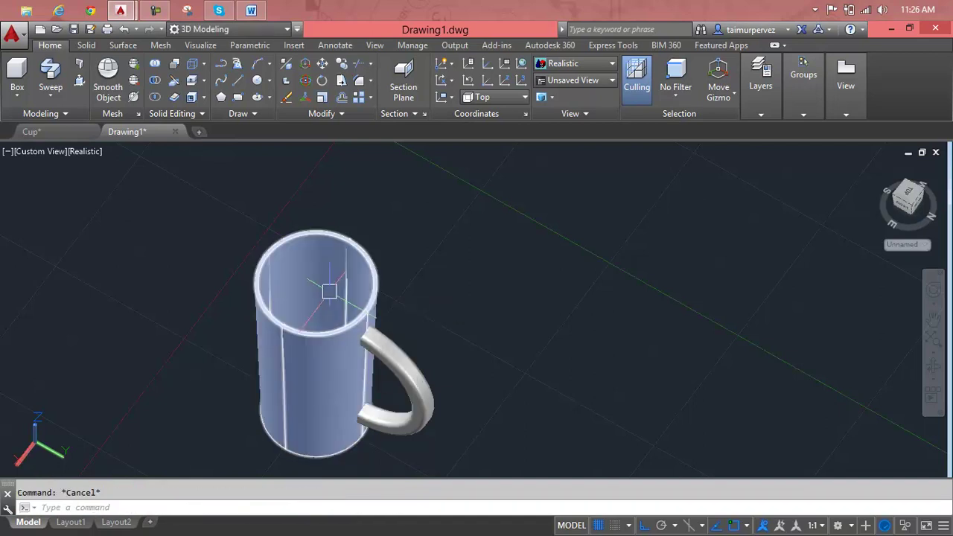
scroll(329, 291, "up", 5)
left_click(329, 291)
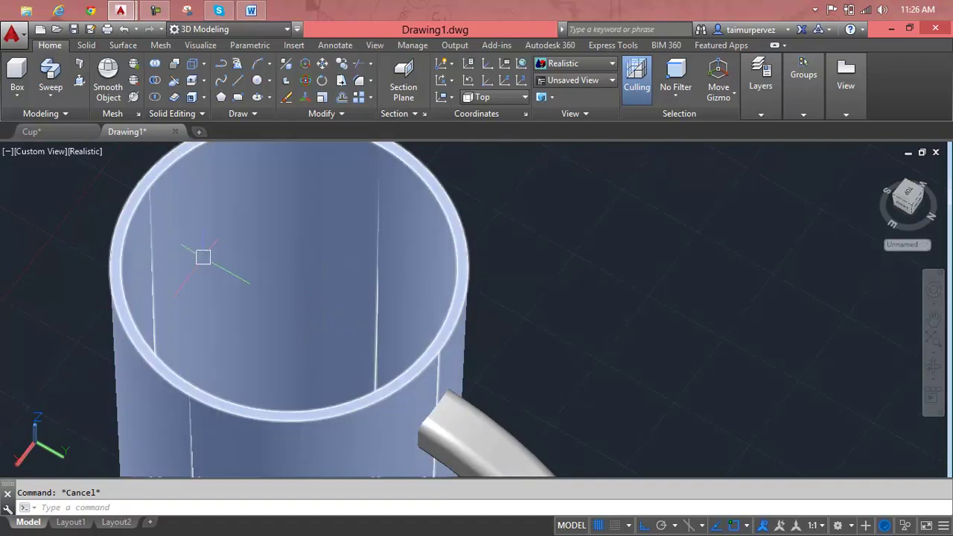
scroll(138, 339, "up", 3)
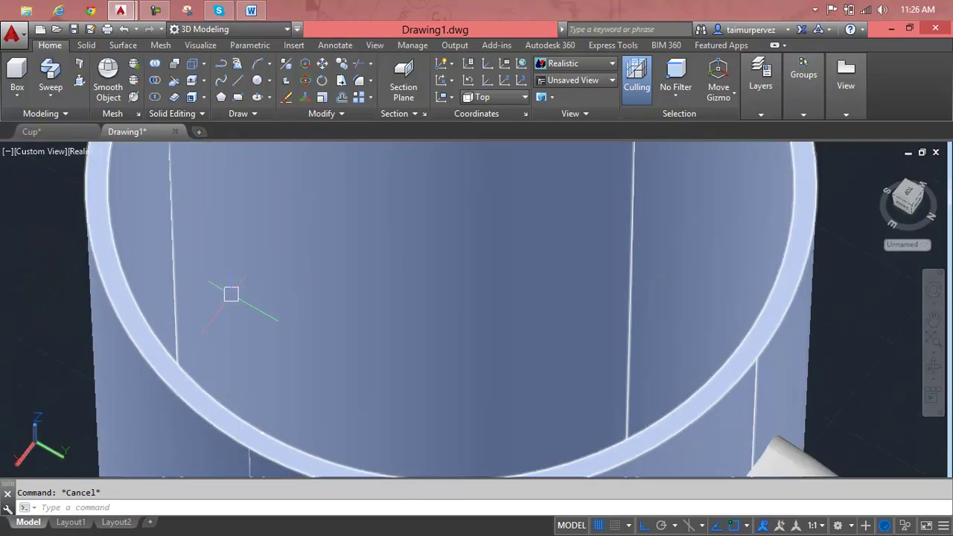
type("f")
key("Return")
type("r")
key("Return")
type(".")
key("Return")
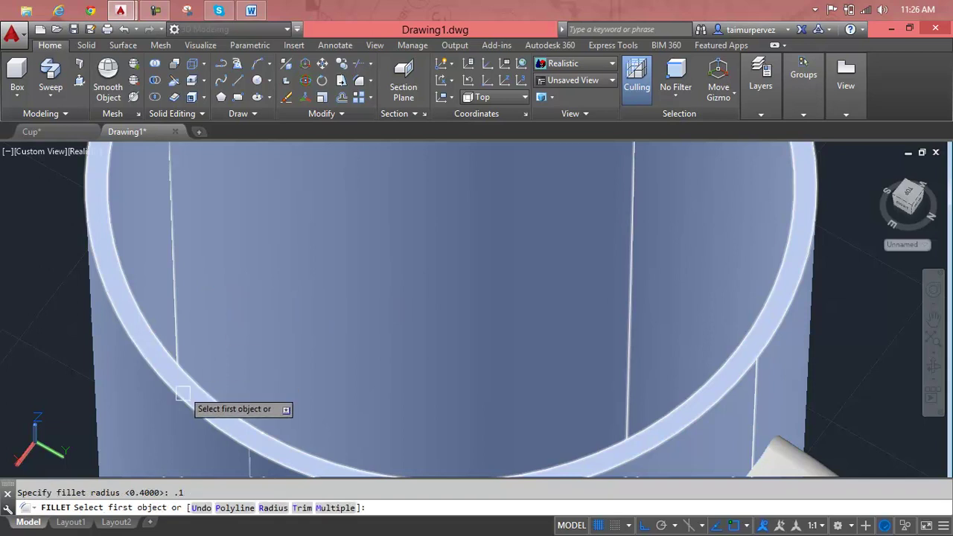
- Round both top rim edges and pan to show the mug and handle
left_click(187, 403)
left_click(186, 403)
left_click(203, 376)
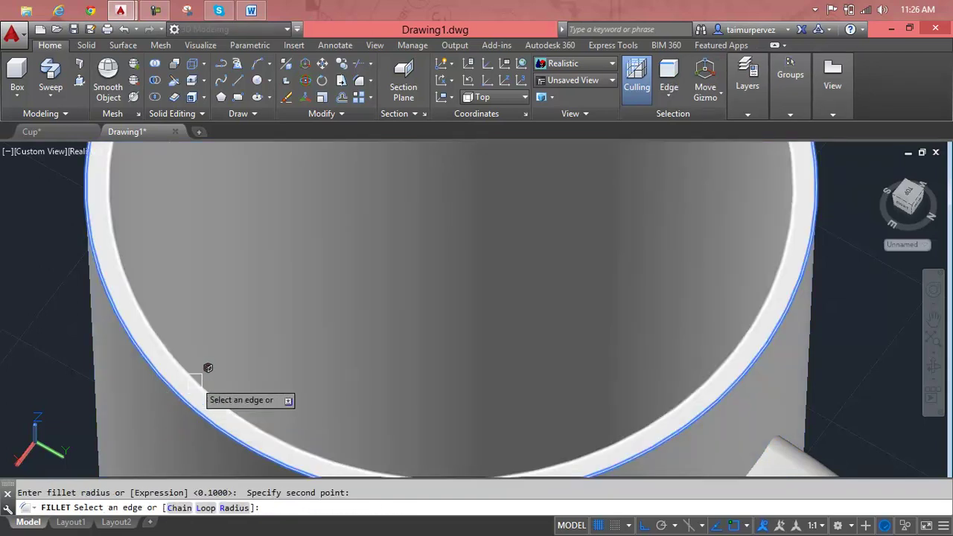
key("Return")
scroll(226, 348, "down", 2)
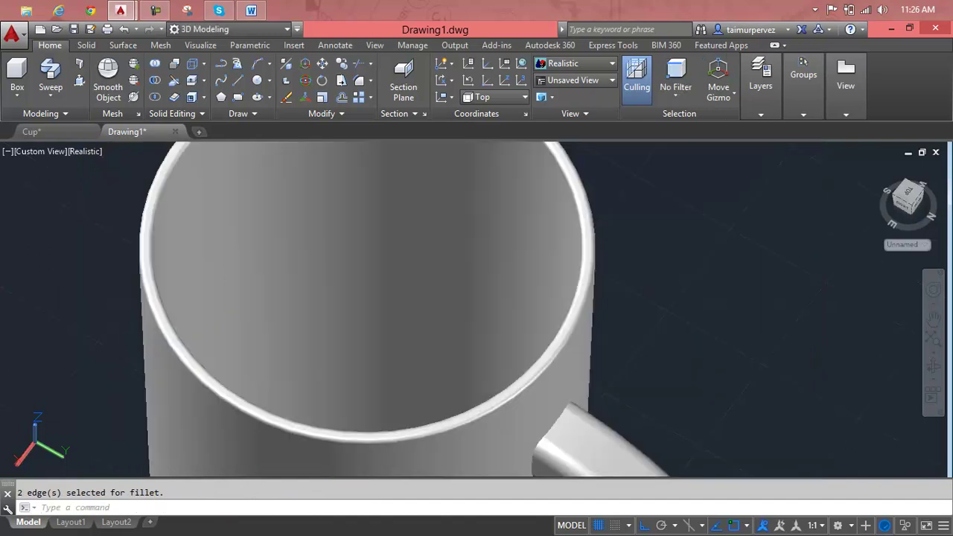
scroll(246, 350, "down", 4)
scroll(378, 318, "up", 2)
mouse_move(404, 357)
middle_mouse_down()
mouse_move(501, 276)
mouse_move(409, 366)
mouse_move(727, 230)
middle_mouse_up()
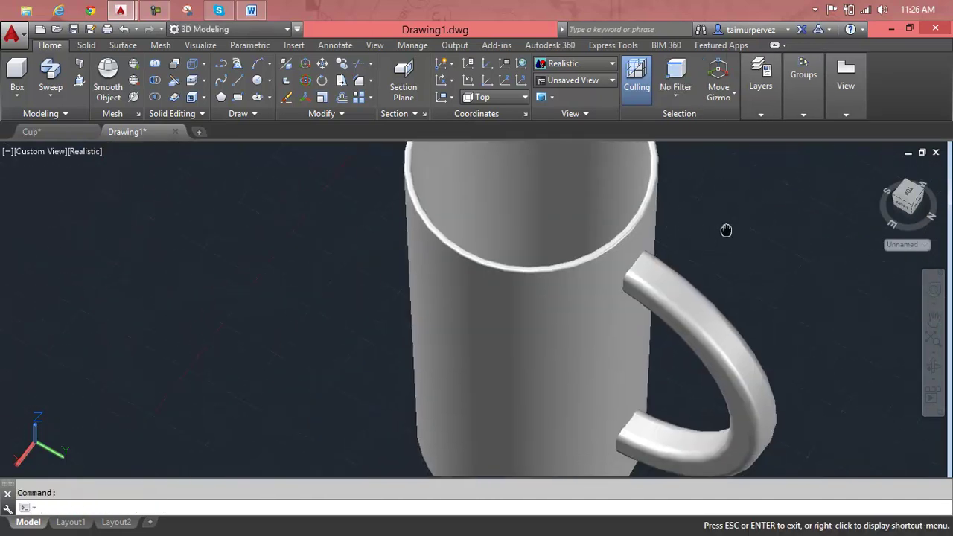
- Zoom and orbit to a side view of the mug, clearing the selection
scroll(574, 402, "down", 1)
scroll(553, 335, "down", 1)
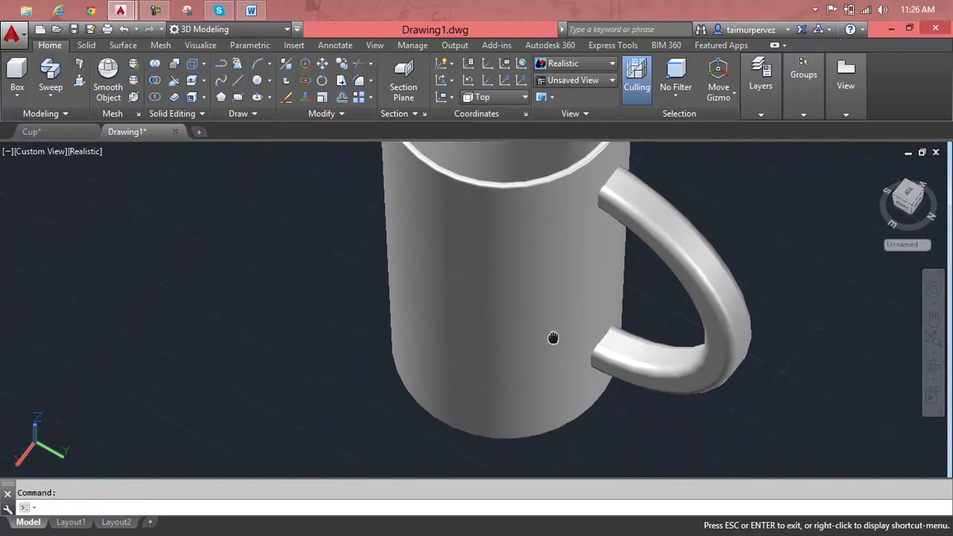
key("Escape")
scroll(546, 377, "up", 4)
scroll(546, 402, "up", 3)
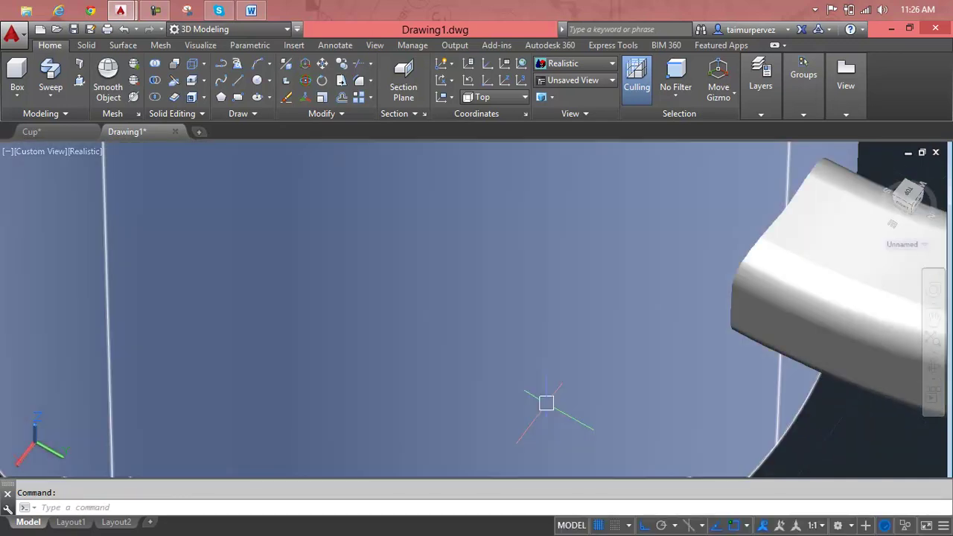
scroll(548, 380, "down", 2)
mouse_move(532, 310)
middle_mouse_down("shift")
mouse_move(526, 417)
mouse_move(520, 217)
middle_mouse_up("shift")
scroll(525, 430, "down", 4)
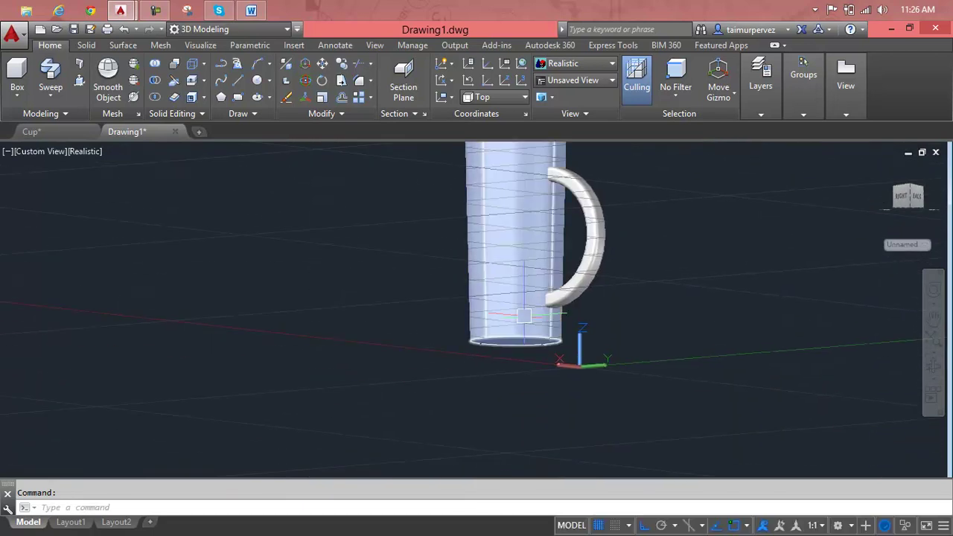
scroll(541, 339, "up", 2)
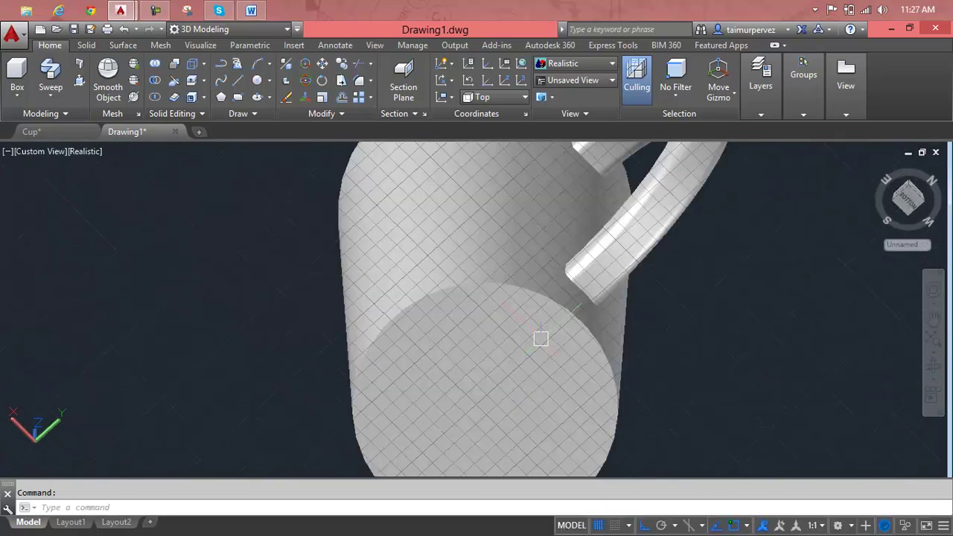
mouse_move(541, 339)
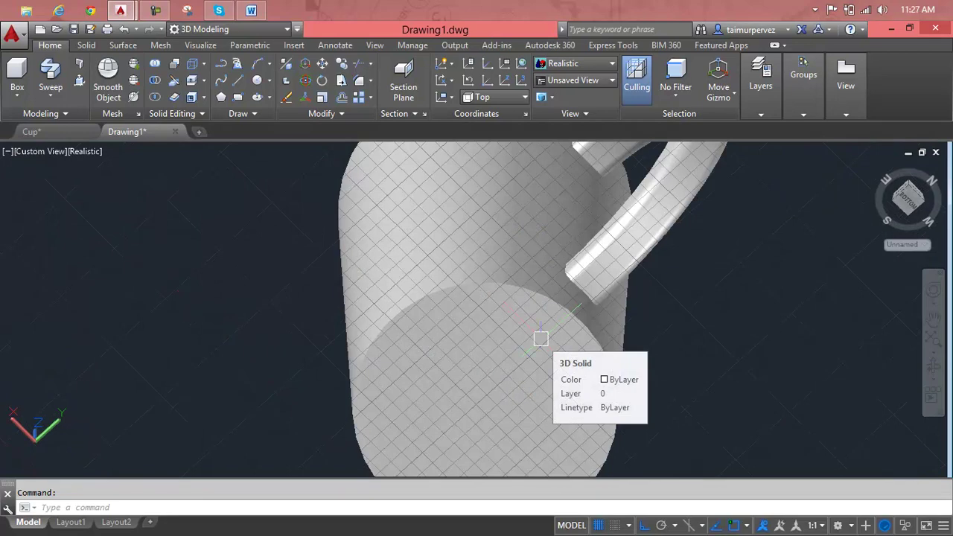
left_click(541, 339)
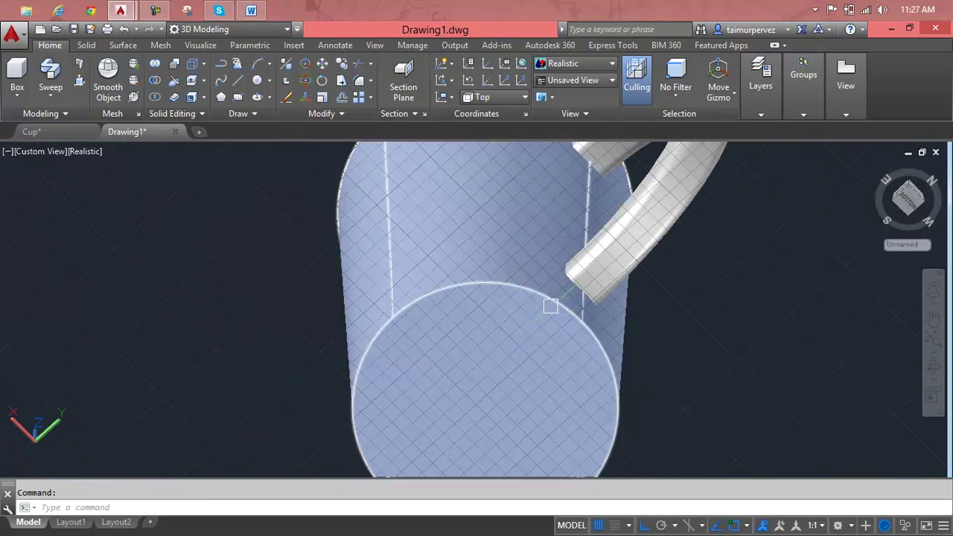
scroll(550, 306, "up", 3)
scroll(531, 337, "down", 2)
key("Escape")
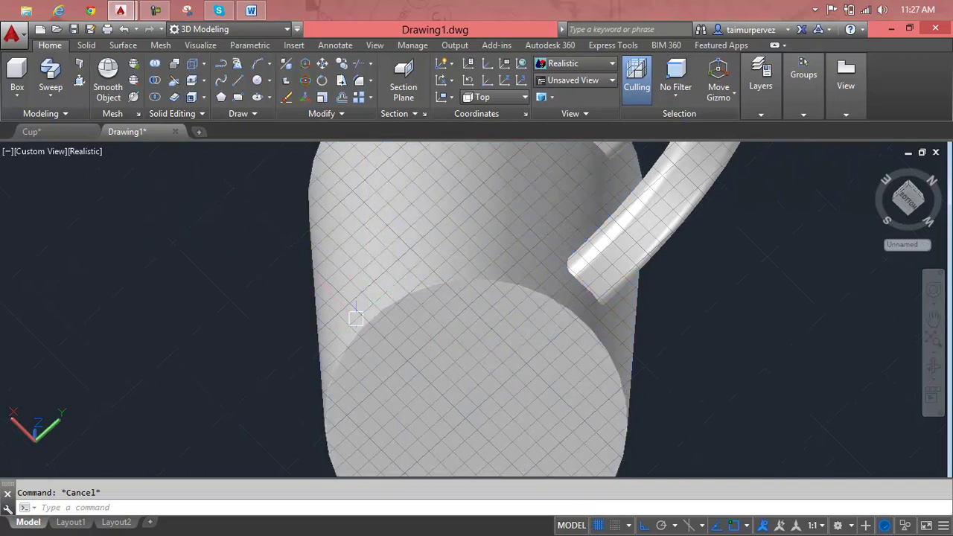
- Orbit and tilt to view the mug's flat underside and the handle's lower end
middle_click_drag(377, 347, 377, 288, "shift")
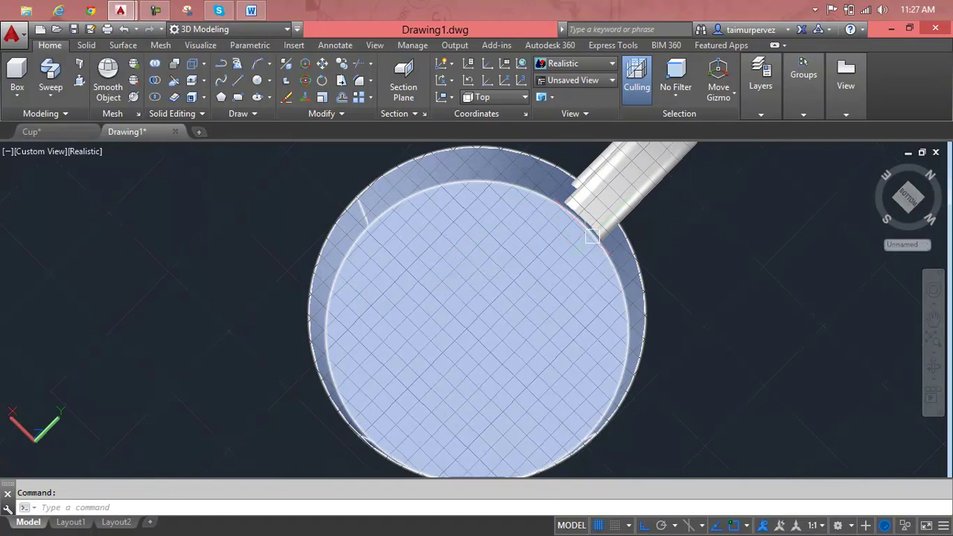
key("Escape")
middle_click_drag(618, 260, 490, 283, "shift")
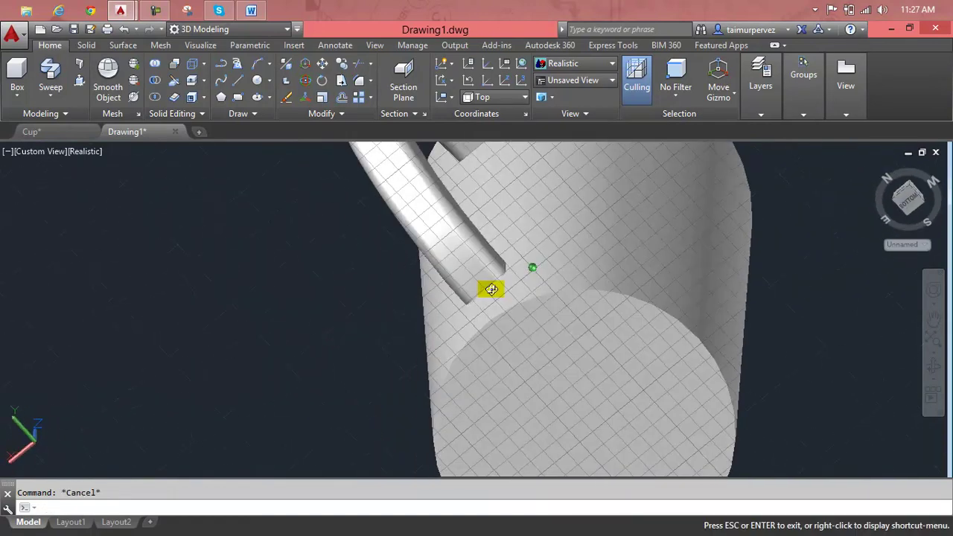
scroll(556, 355, "up", 1)
scroll(556, 355, "down", 2)
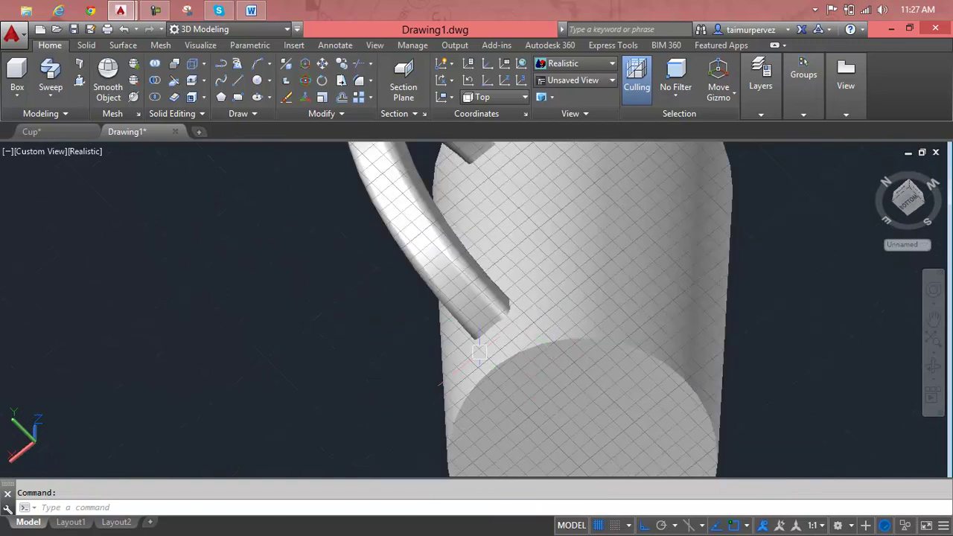
- Presspull the mug's bottom circular face by 1 unit
left_click(77, 83)
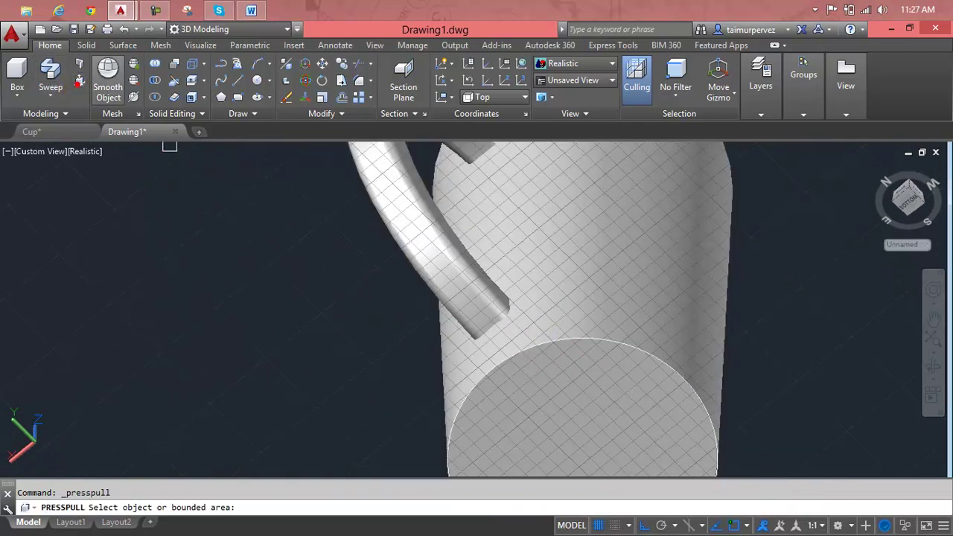
left_click(624, 441)
scroll(621, 432, "down", 2)
scroll(621, 430, "down", 3)
middle_click_drag(600, 410, 547, 347, "shift")
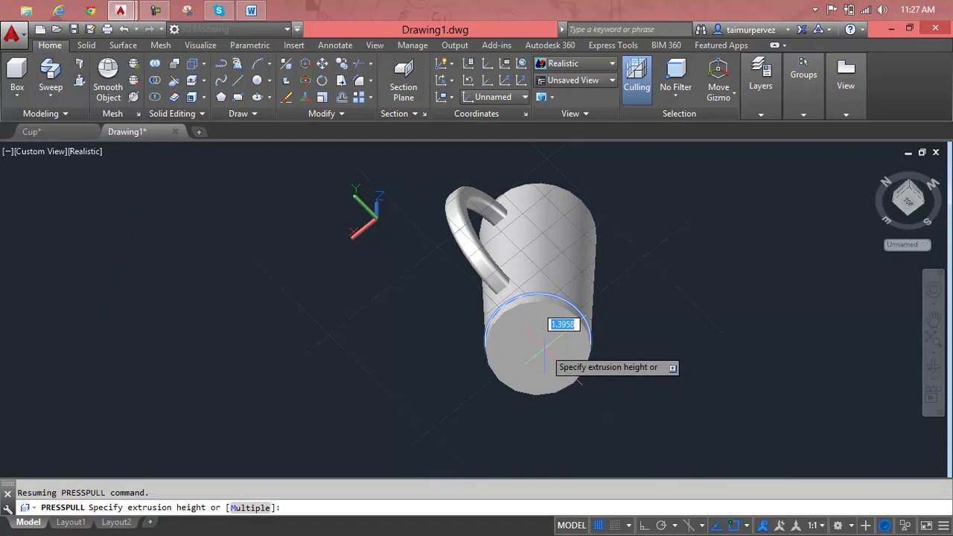
type("1")
key("Return")
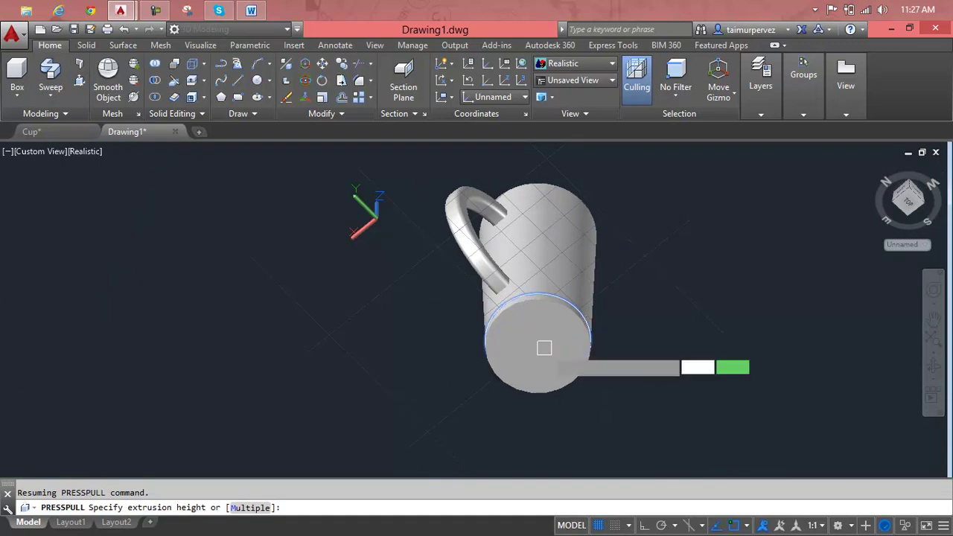
scroll(542, 306, "up", 4)
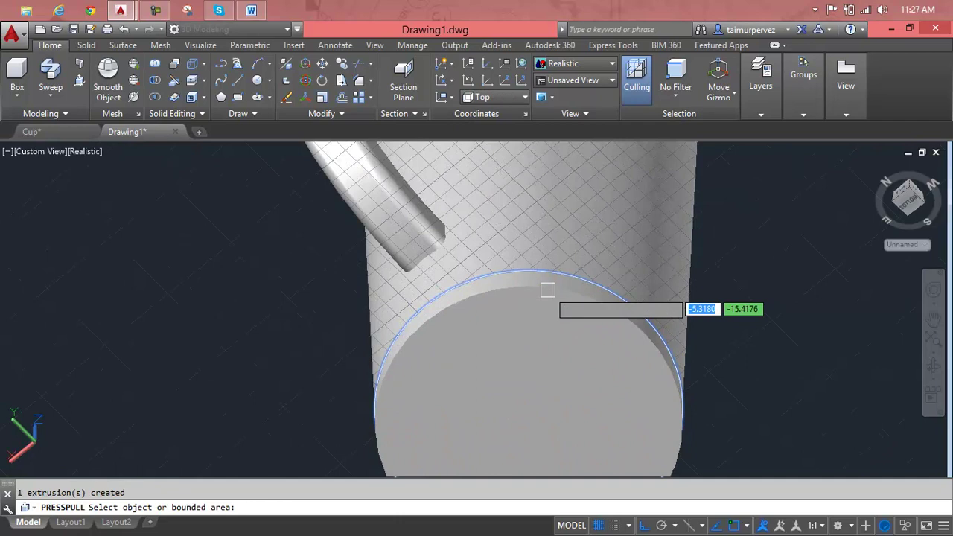
key("Escape")
- Fillet the mug's bottom circular edge with a 0.8 radius
type("d")
key("BackSpace")
type("f")
key("Return")
type("r")
key("Return")
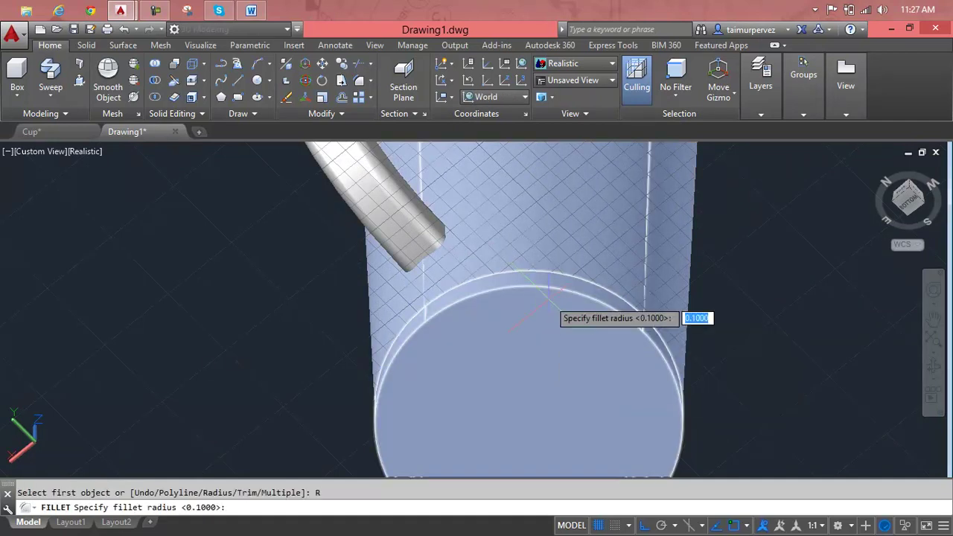
type(".")
key("Return")
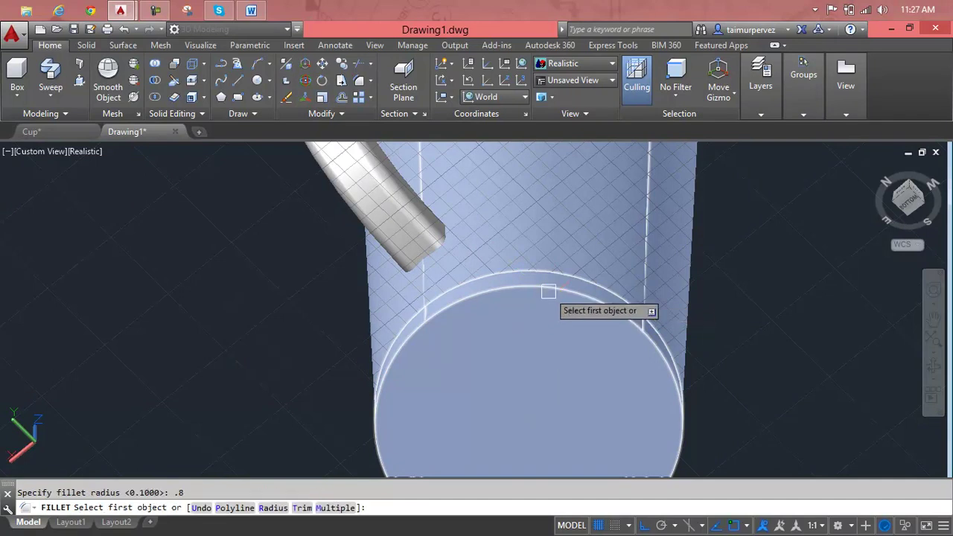
left_click(548, 289)
key("Return")
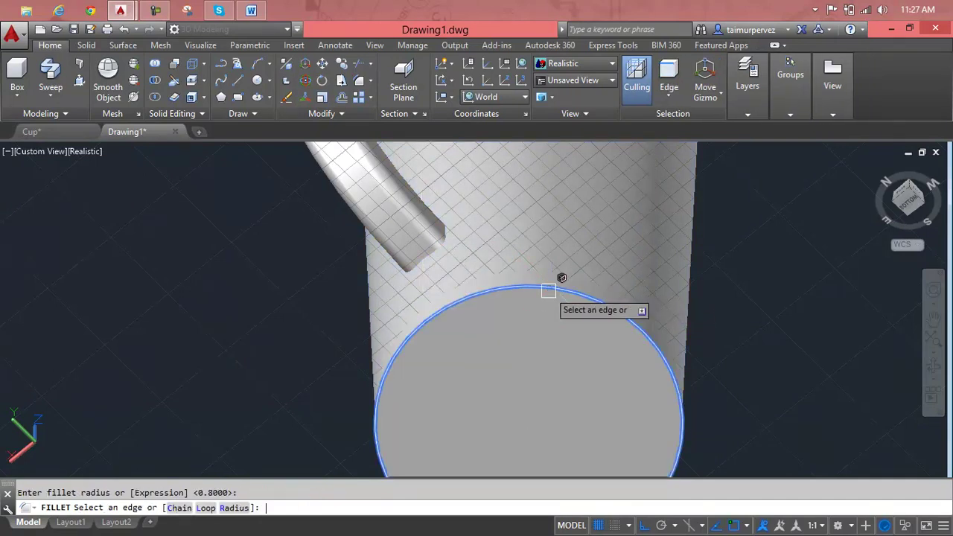
key("Return")
left_click(588, 272)
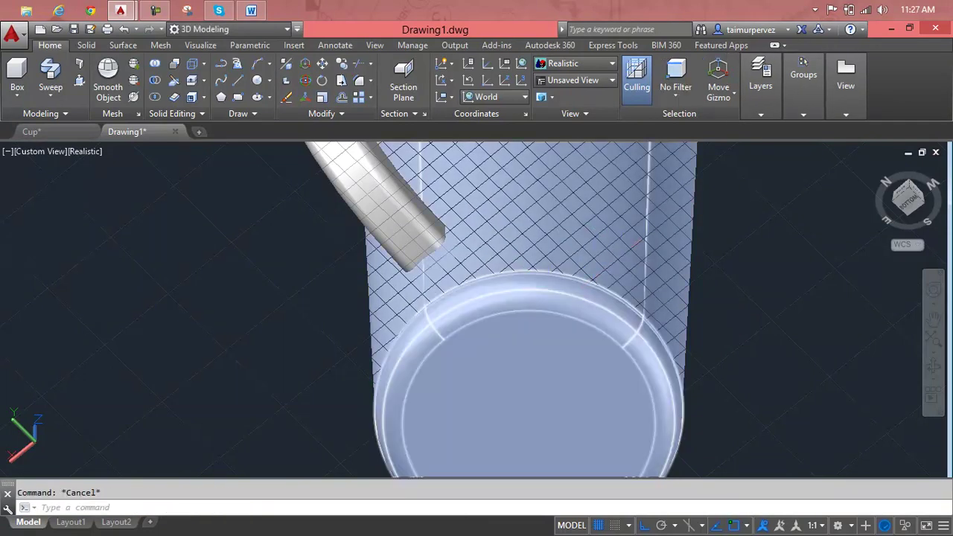
- Orbit to a side view, zoom out on the whole mug, and select the body to check it
mouse_move(620, 256)
middle_mouse_down("shift")
mouse_move(571, 330)
mouse_move(538, 278)
mouse_move(515, 335)
mouse_move(396, 417)
mouse_move(326, 394)
mouse_move(156, 440)
mouse_move(136, 383)
mouse_move(240, 345)
mouse_move(224, 351)
middle_mouse_up("shift")
scroll(553, 347, "down", 3)
scroll(341, 337, "down", 2)
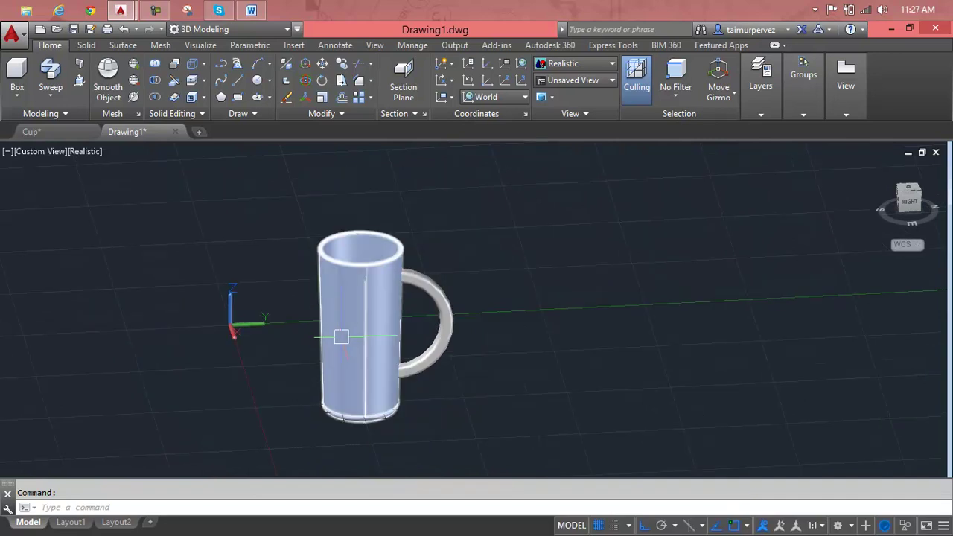
key("Escape")
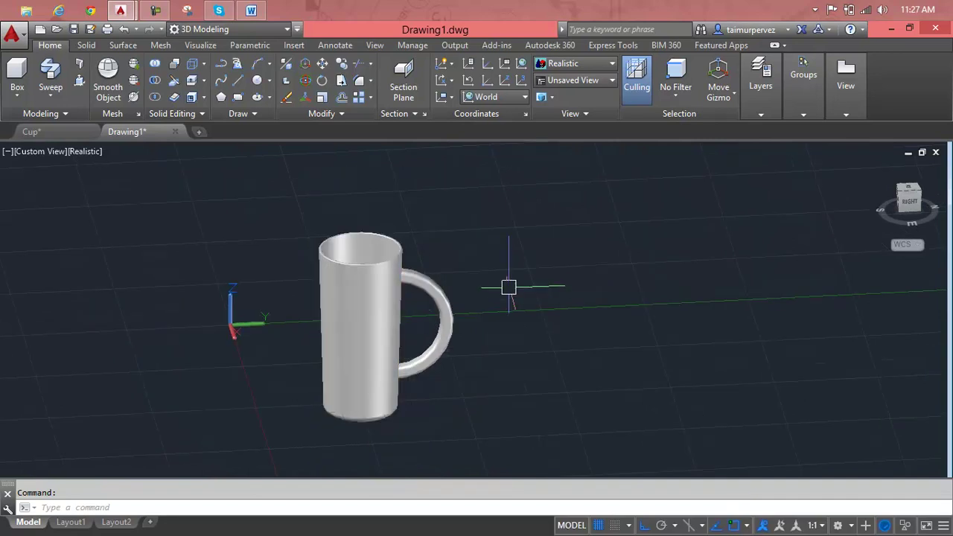
left_click(376, 295)
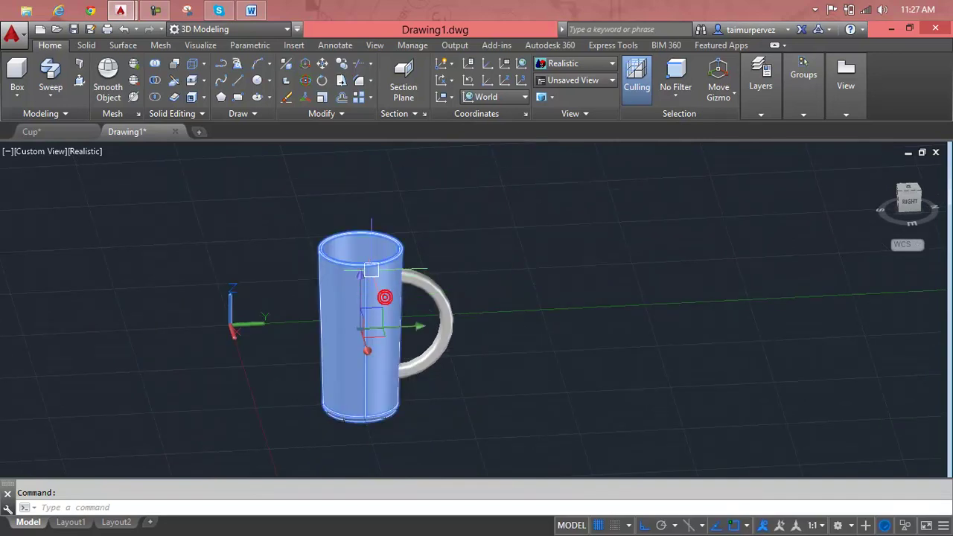
key("Escape")
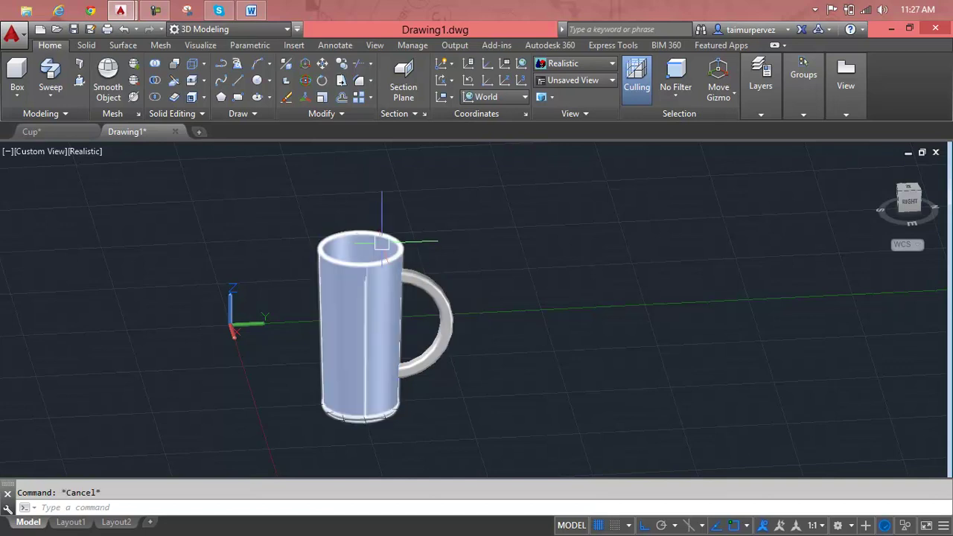
- Select the handle to check it, then orbit to view the mug from above
scroll(382, 242, "up", 3)
left_click(458, 328)
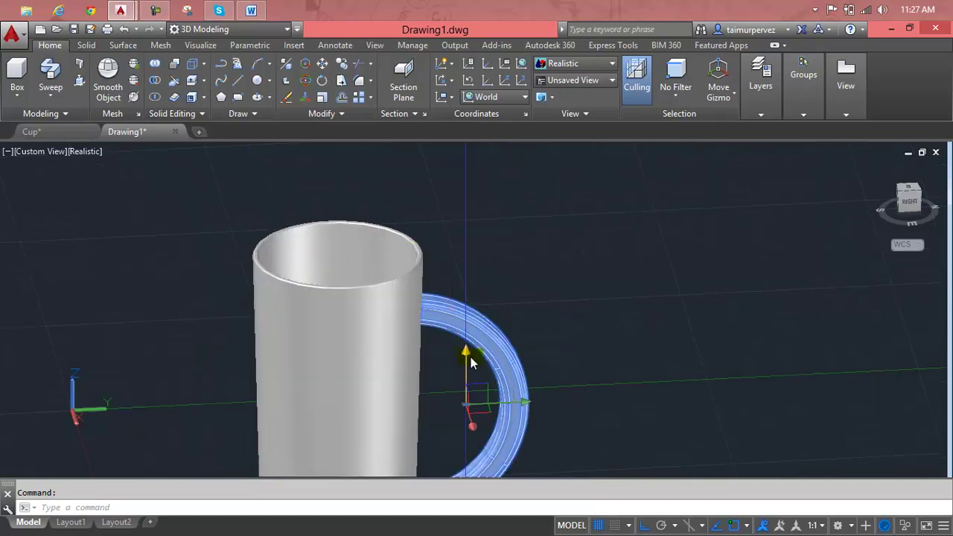
scroll(480, 346, "down", 4)
key("Escape")
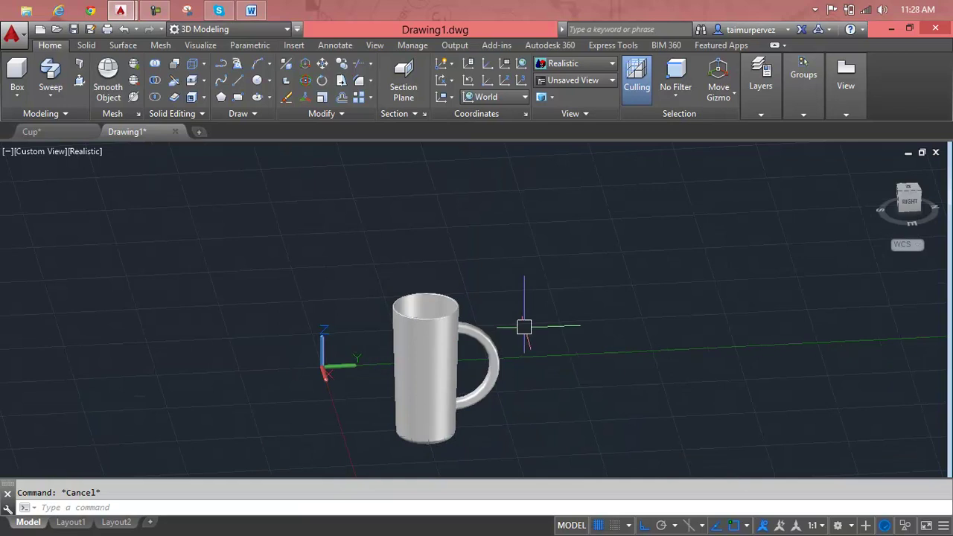
mouse_move(520, 336)
middle_mouse_down("shift")
mouse_move(526, 397)
mouse_move(543, 373)
middle_mouse_up("shift")
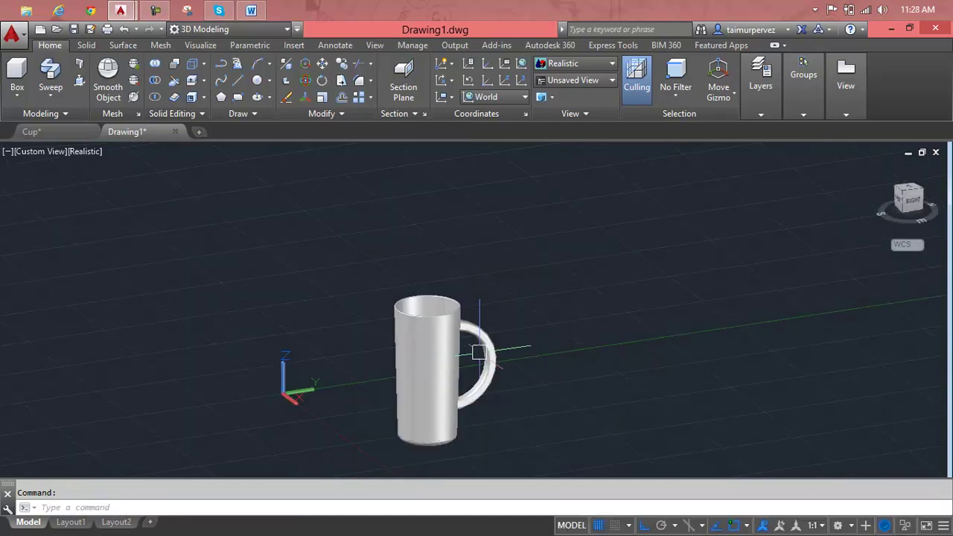
left_click(442, 353)
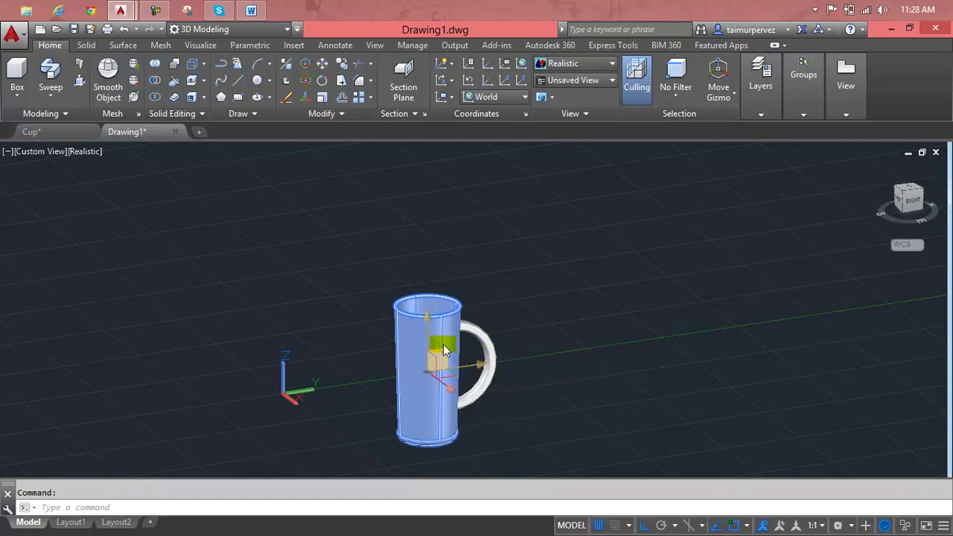
key("Escape")
mouse_move(485, 432)
middle_mouse_down("shift")
mouse_move(445, 366)
mouse_move(477, 313)
middle_mouse_up("shift")
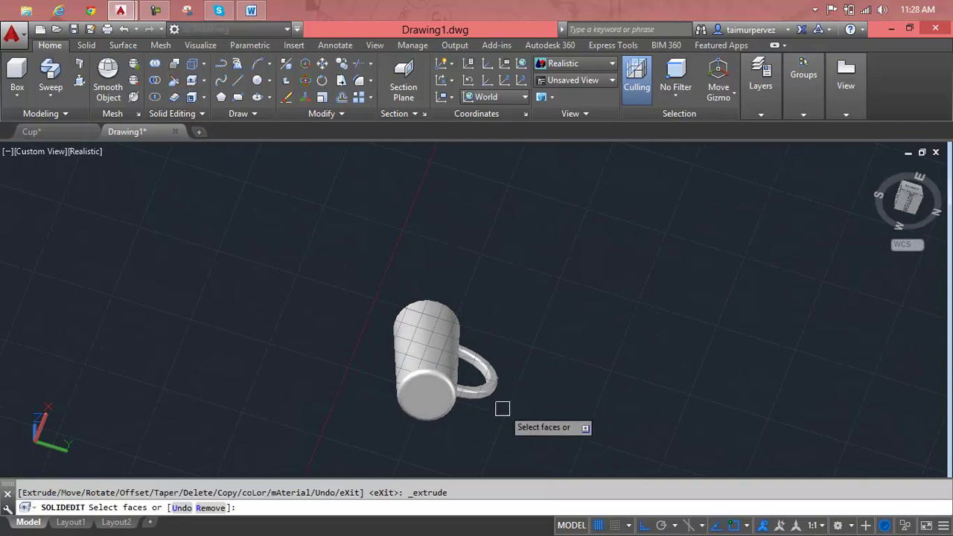
- Pick the mug's bottom face to extrude from the base centre, then cancel the extrusion
left_click(445, 396)
key("Return")
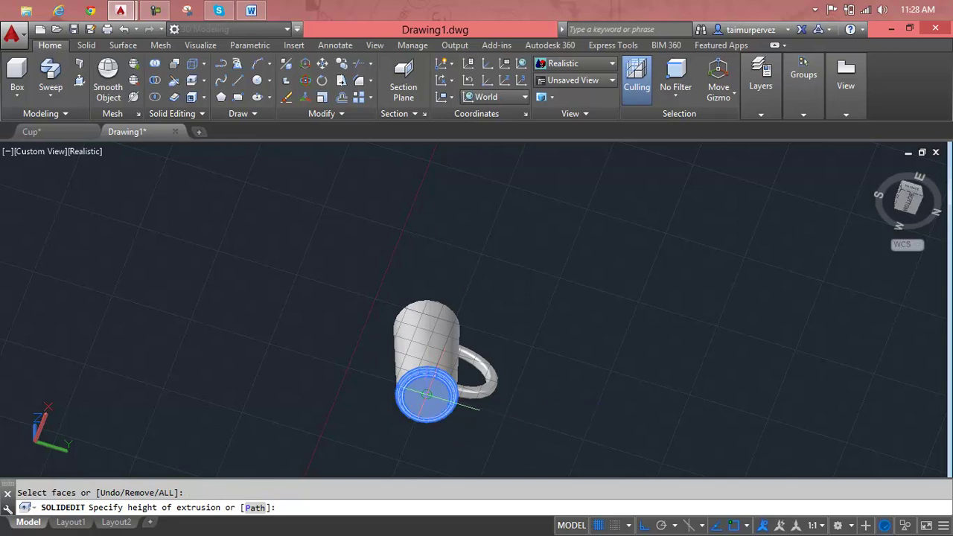
left_click(429, 395)
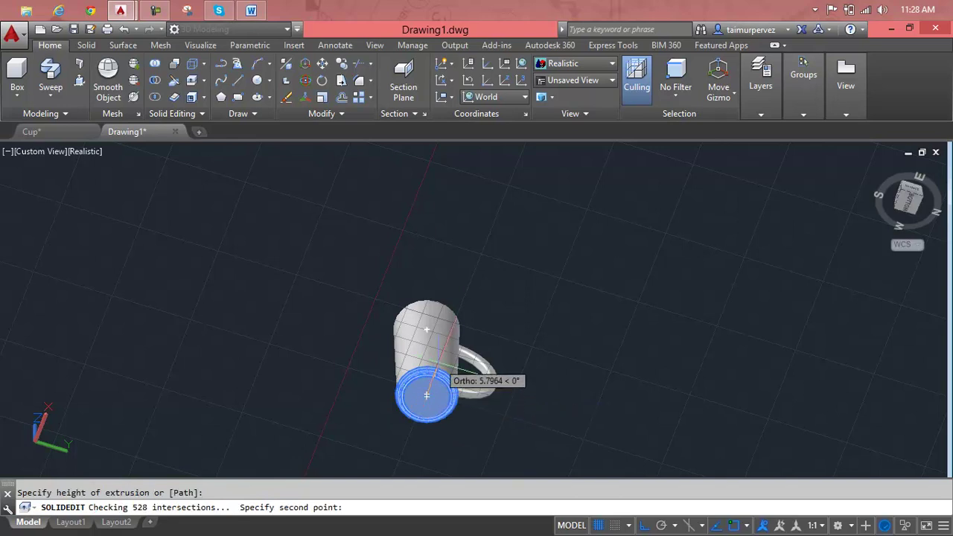
key("Escape")
- Orbit the view to see the mug from the side
scroll(432, 372, "down", 3)
scroll(432, 373, "up", 3)
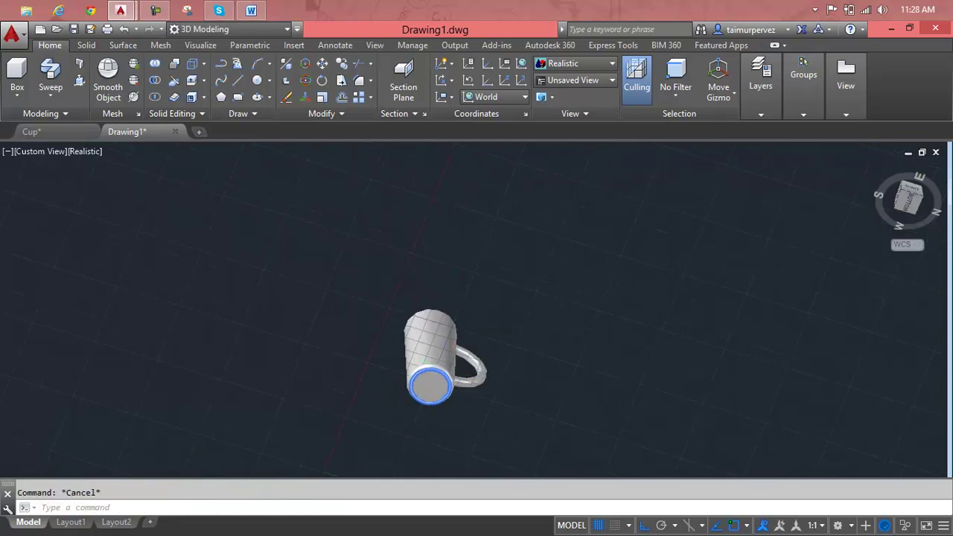
middle_click_drag(527, 375, 402, 491, "shift")
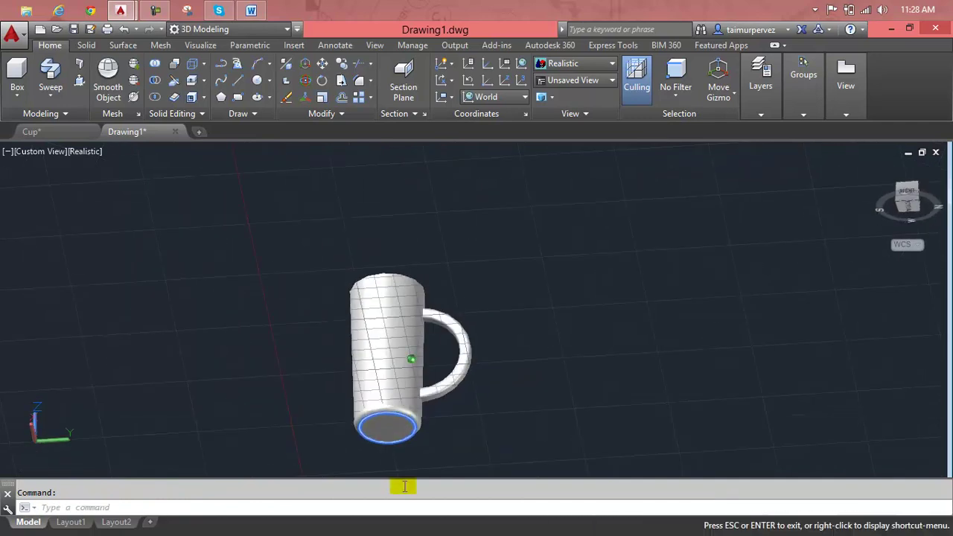
middle_click_drag(490, 330, 458, 439, "shift")
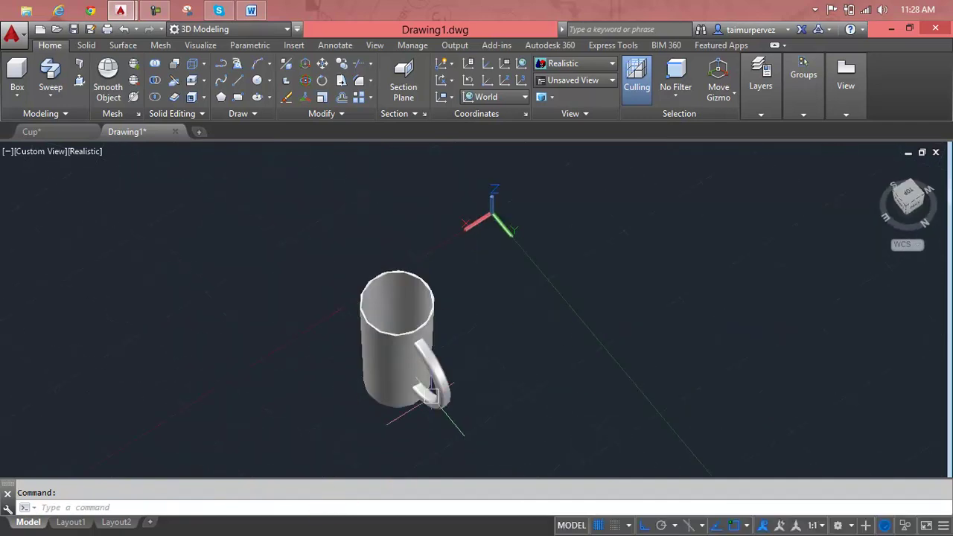
scroll(457, 439, "up", 2)
scroll(457, 440, "up", 2)
mouse_move(411, 345)
middle_mouse_down("shift")
mouse_move(553, 298)
mouse_move(506, 329)
mouse_move(477, 327)
middle_mouse_up("shift")
scroll(468, 325, "down", 5)
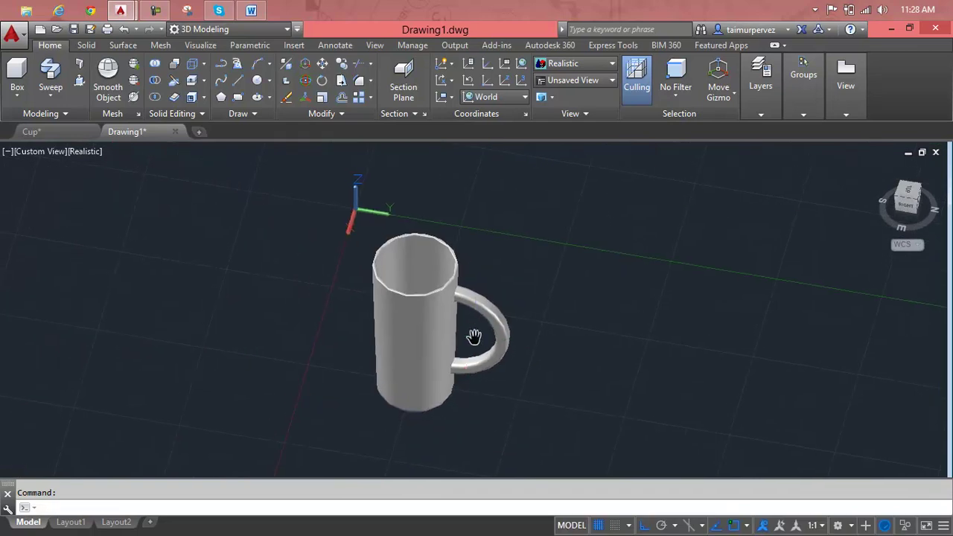
mouse_move(437, 293)
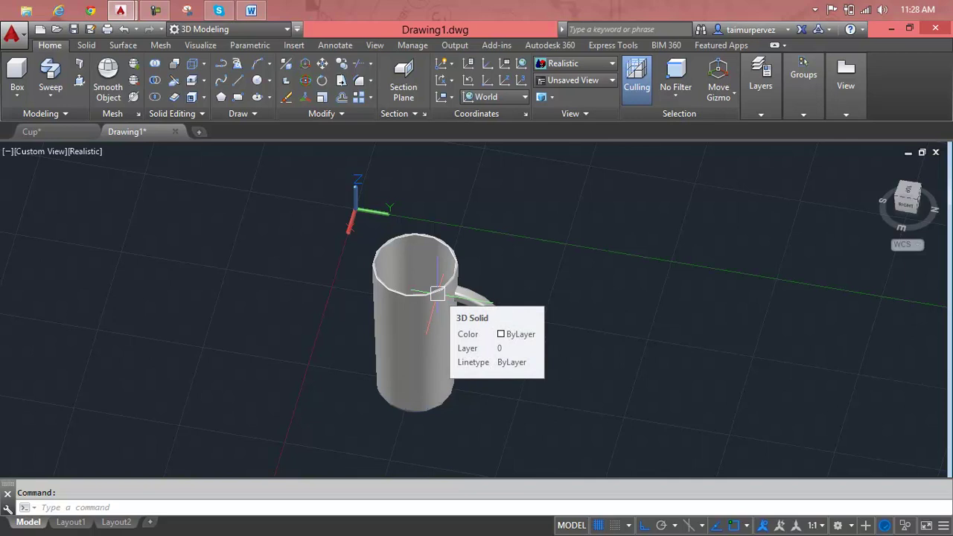
left_click(437, 290)
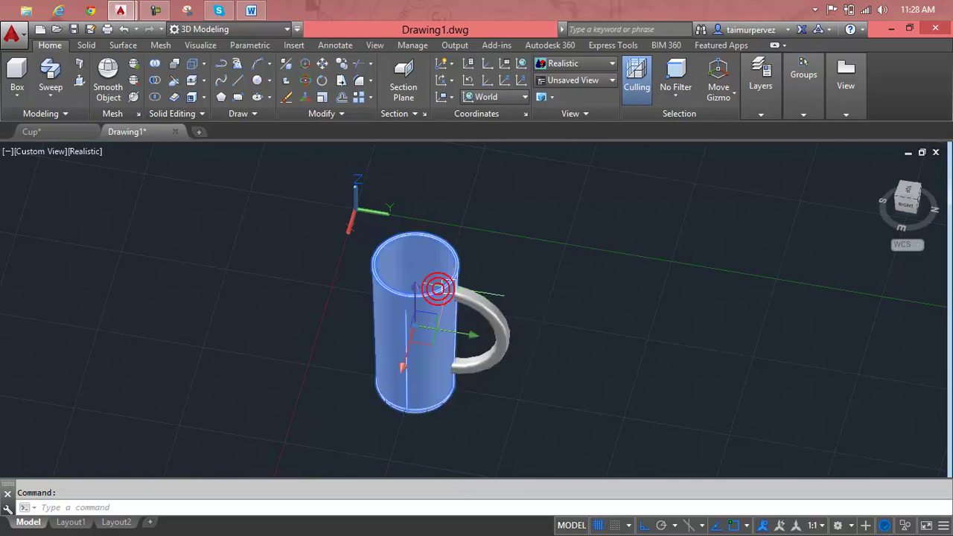
key("Escape")
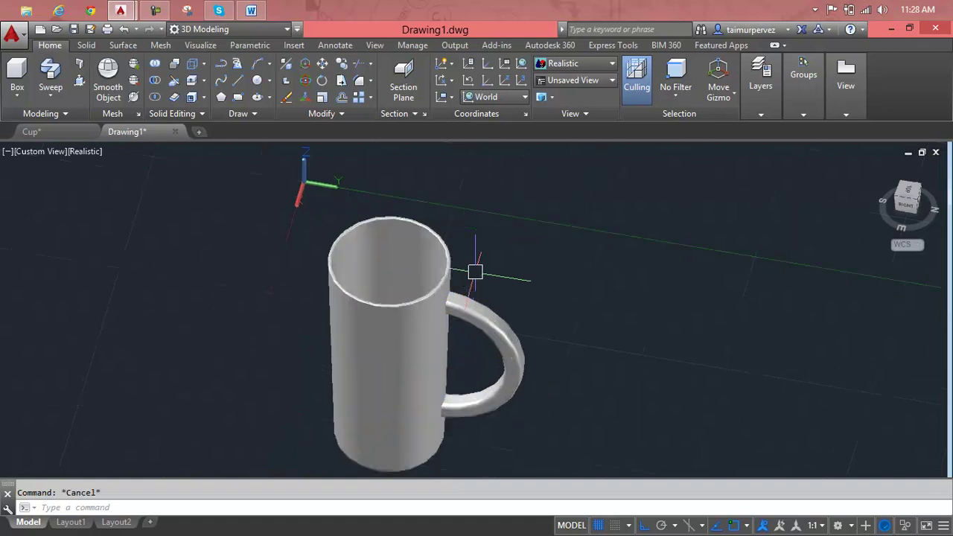
scroll(475, 274, "up", 4)
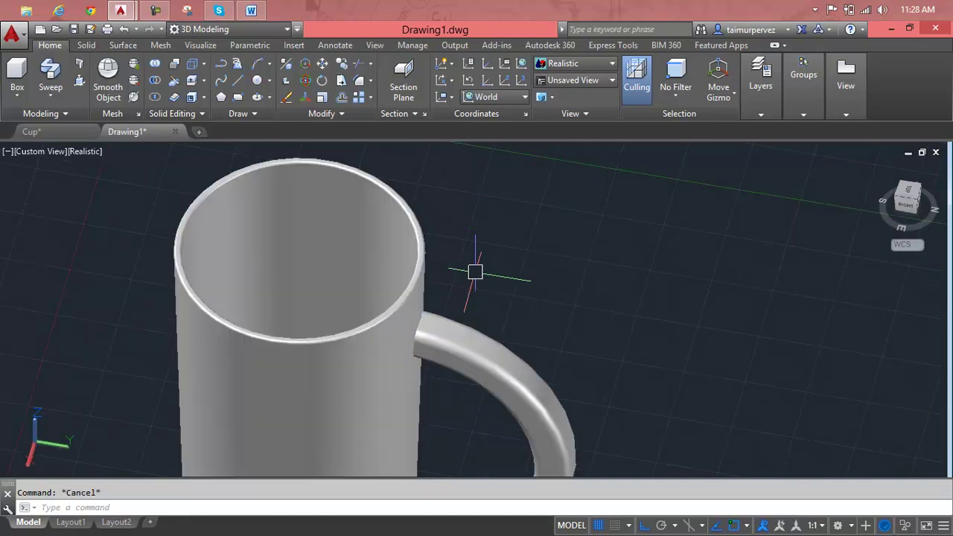
- Search the ribbon tabs for the materials tools and settle on the Visualize tab
left_click(337, 45)
left_click(252, 45)
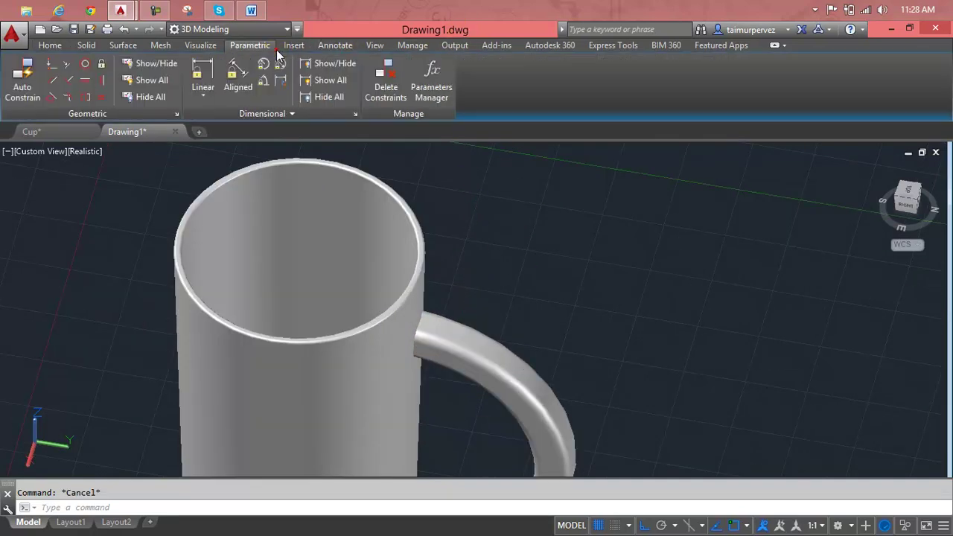
left_click(376, 47)
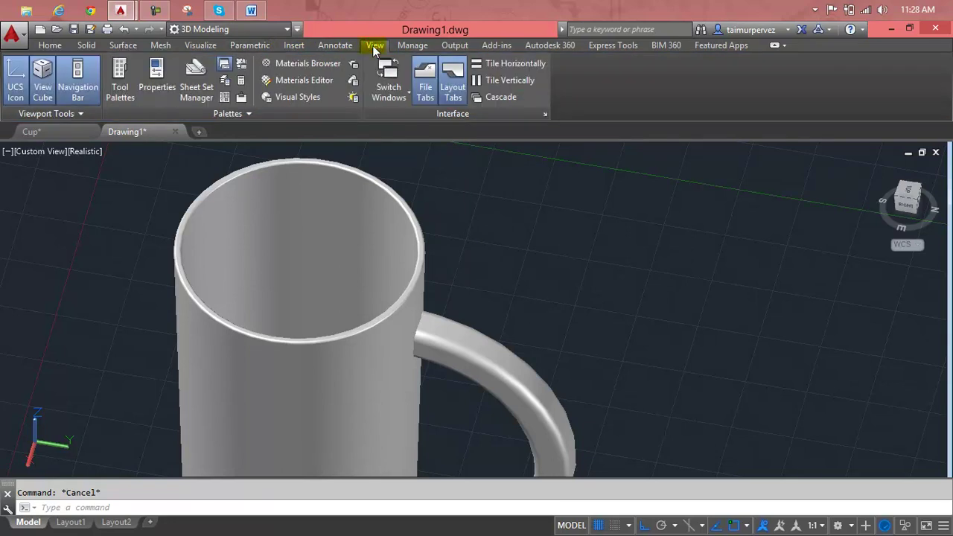
left_click(200, 45)
left_click(160, 46)
left_click(123, 46)
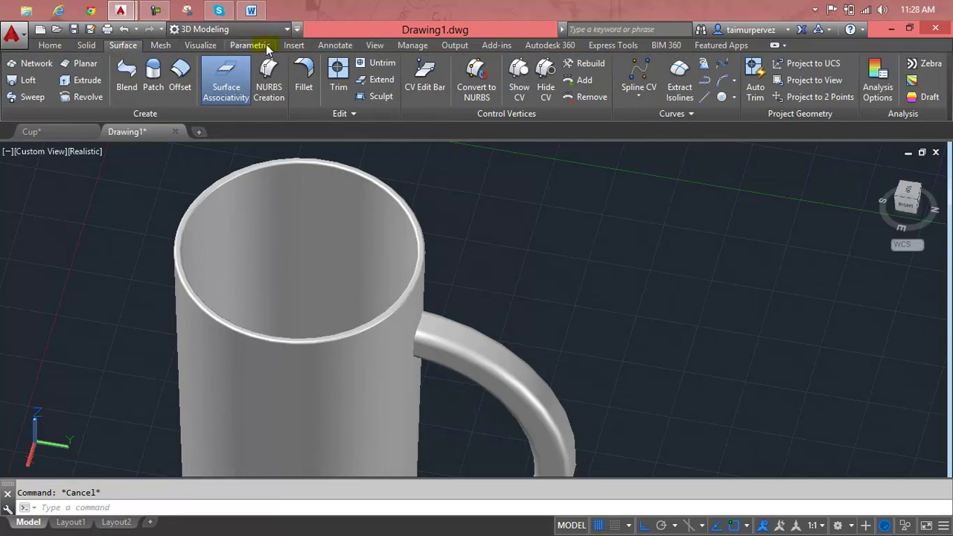
left_click(201, 45)
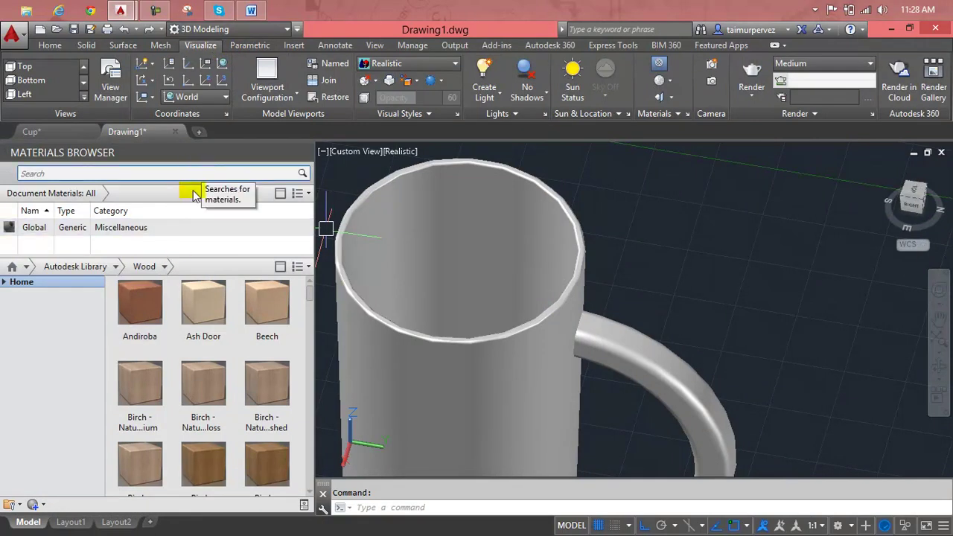
- Try the Andiroba and Ash Door wood swatches on the mug, panning and orbiting to compare
mouse_move(149, 294)
left_mouse_down()
mouse_move(493, 351)
mouse_move(492, 367)
left_mouse_up()
scroll(453, 283, "up", 3)
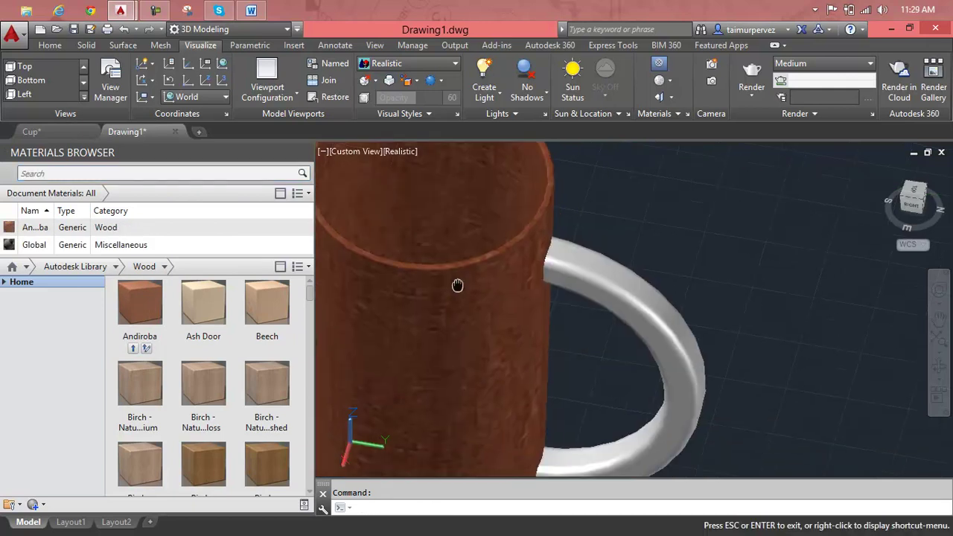
middle_click_drag(454, 283, 451, 258)
left_click_drag(204, 302, 737, 326)
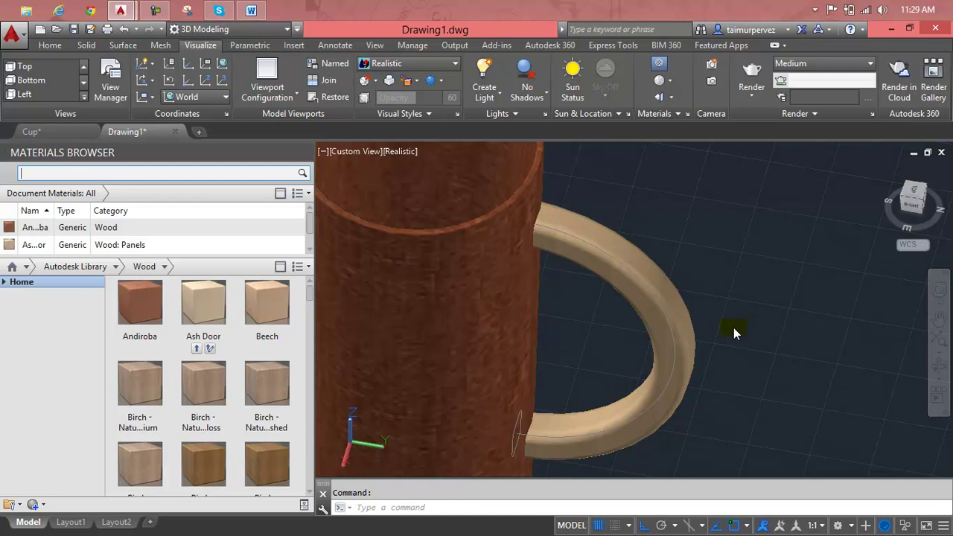
middle_click_drag(734, 334, 837, 298, "shift")
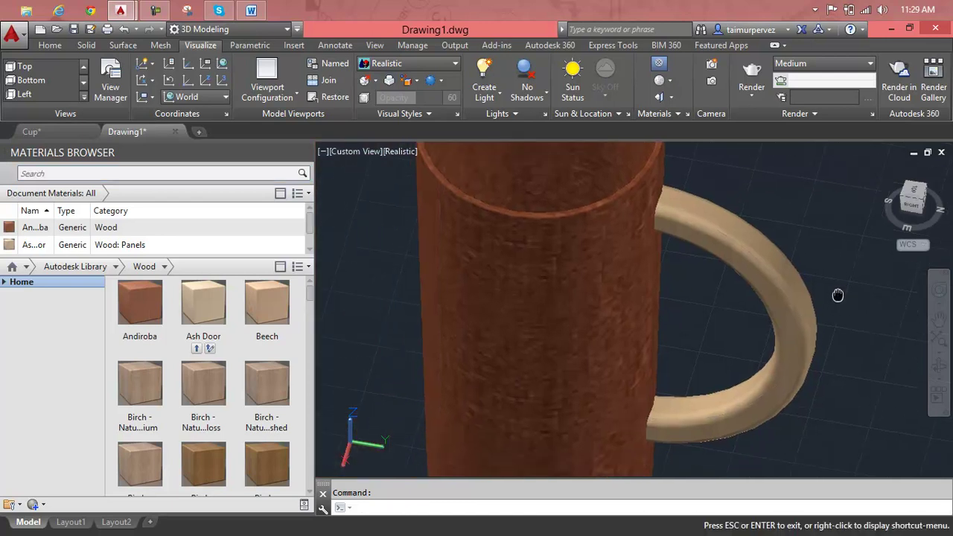
scroll(770, 340, "down", 3)
middle_click_drag(769, 339, 659, 319, "shift")
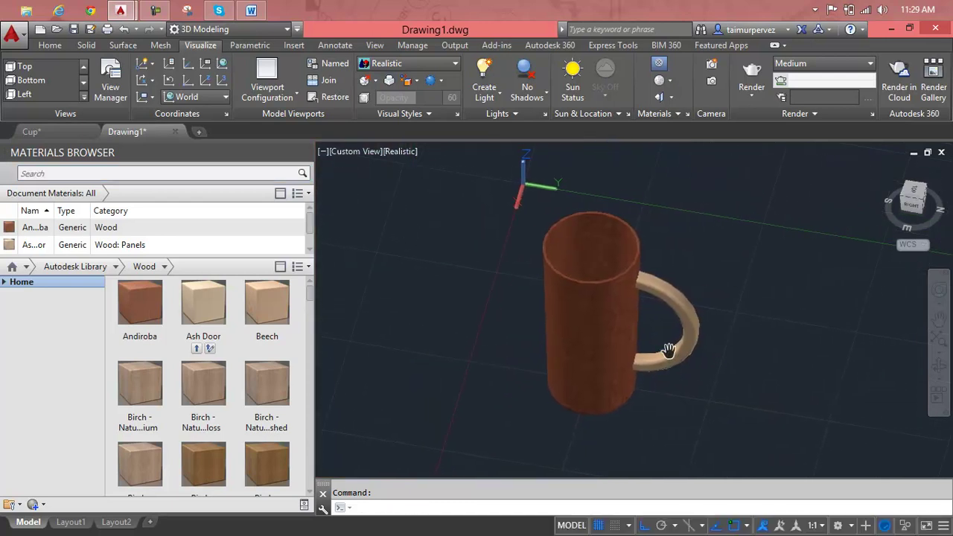
- Apply Andiroba wood to the handle and Ash Door wood to the mug body
left_click_drag(140, 306, 686, 316)
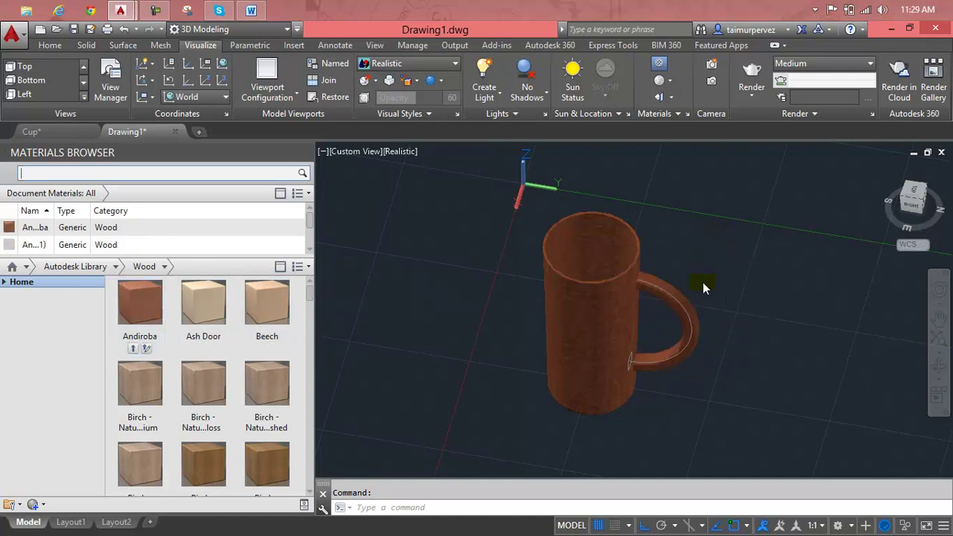
mouse_move(700, 292)
middle_mouse_down("shift")
mouse_move(678, 235)
mouse_move(755, 208)
middle_mouse_up("shift")
middle_click_drag(634, 345, 660, 214, "shift")
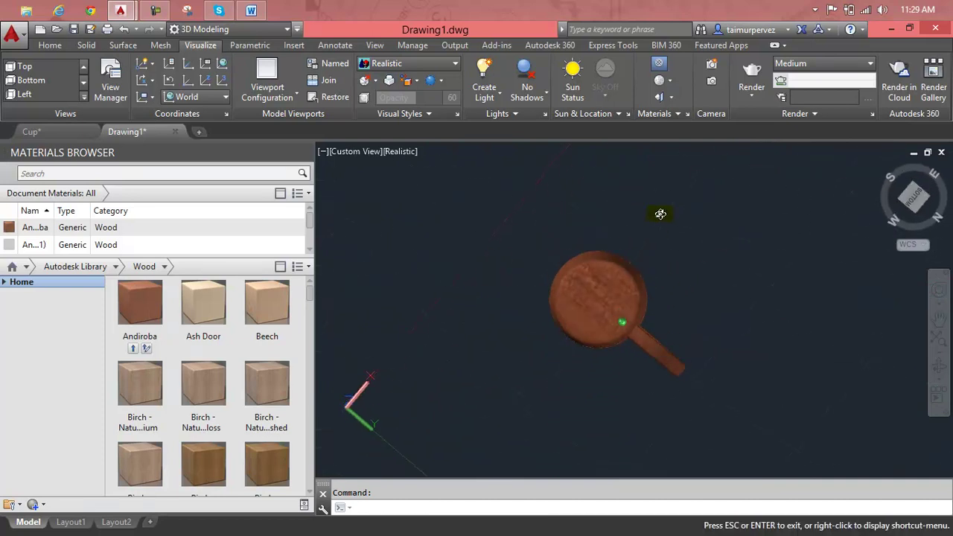
left_click_drag(203, 301, 597, 316)
mouse_move(597, 316)
middle_mouse_down("shift")
mouse_move(553, 441)
mouse_move(561, 504)
middle_mouse_up("shift")
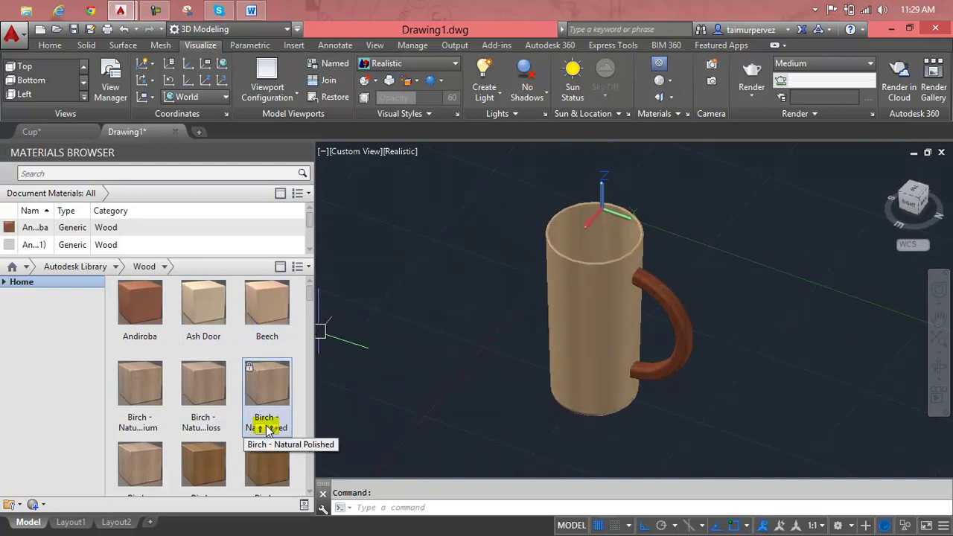
- Apply the dark stained birch wood swatch to the mug body and the handle
left_click(267, 458)
left_click_drag(267, 458, 566, 326)
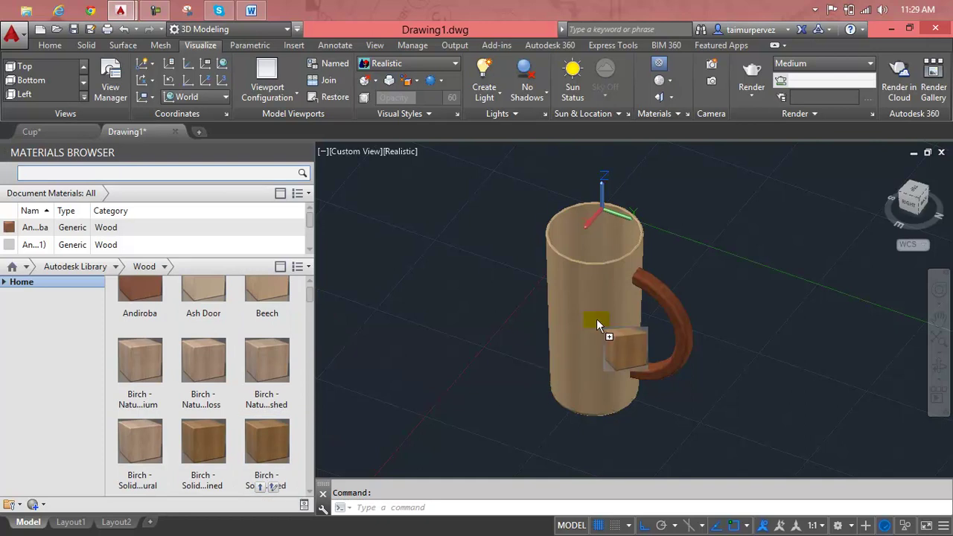
left_click_drag(267, 445, 680, 355)
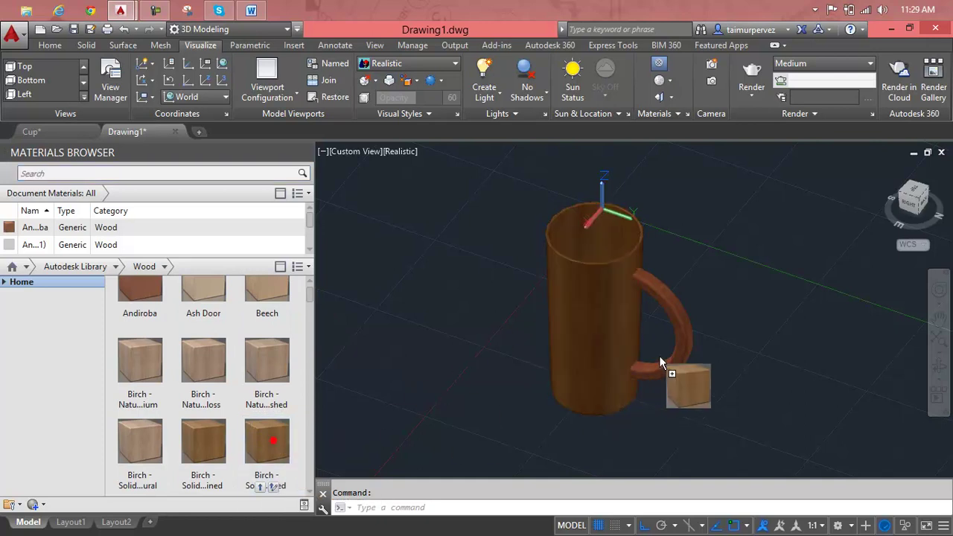
- Orbit to a top-down view and select the handle to inspect the dark wood finish
left_click(638, 289)
key("Escape")
scroll(634, 296, "up", 3)
mouse_move(635, 296)
middle_mouse_down("shift")
mouse_move(702, 442)
mouse_move(703, 399)
middle_mouse_up("shift")
scroll(700, 398, "down", 2)
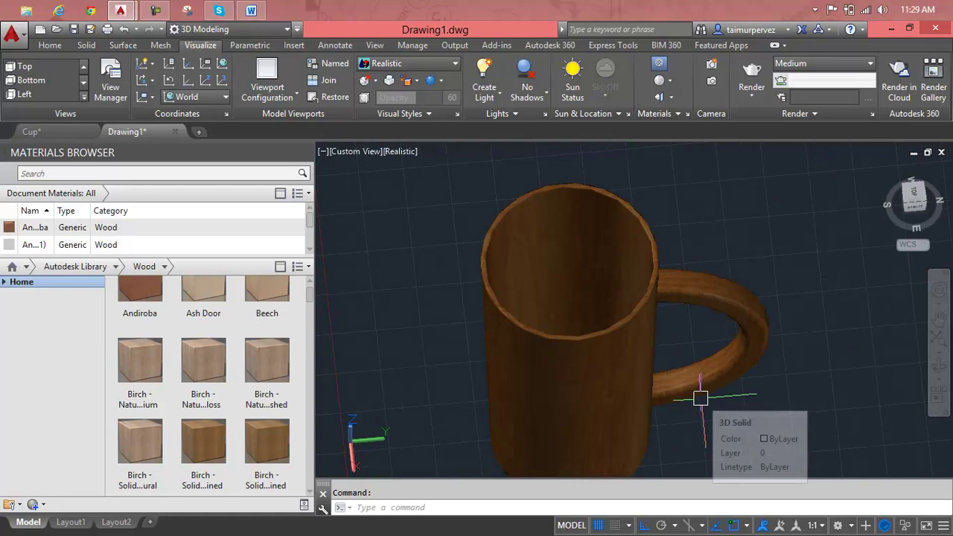
left_click(700, 398)
key("Escape")
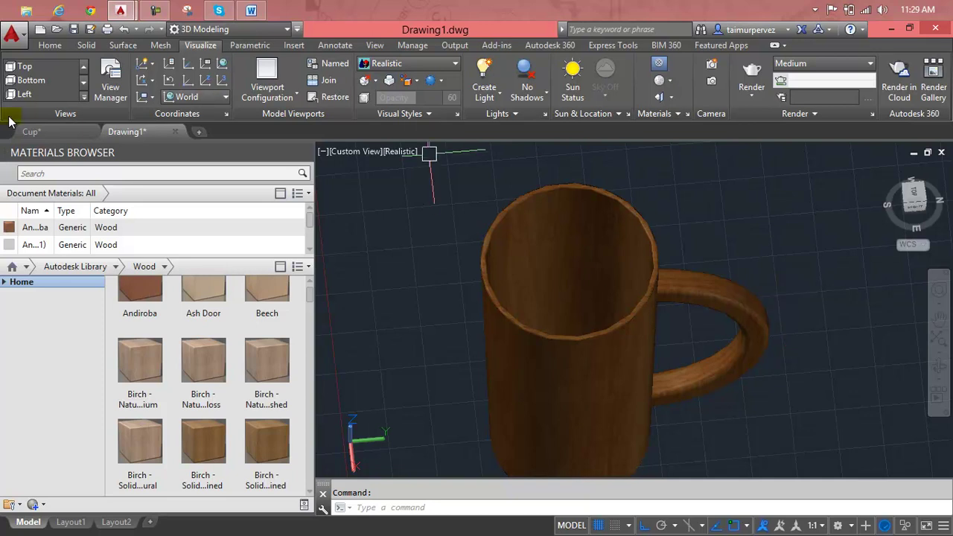
- Return to the Home tab, check the handle, and close the Materials Browser palette
left_click(49, 45)
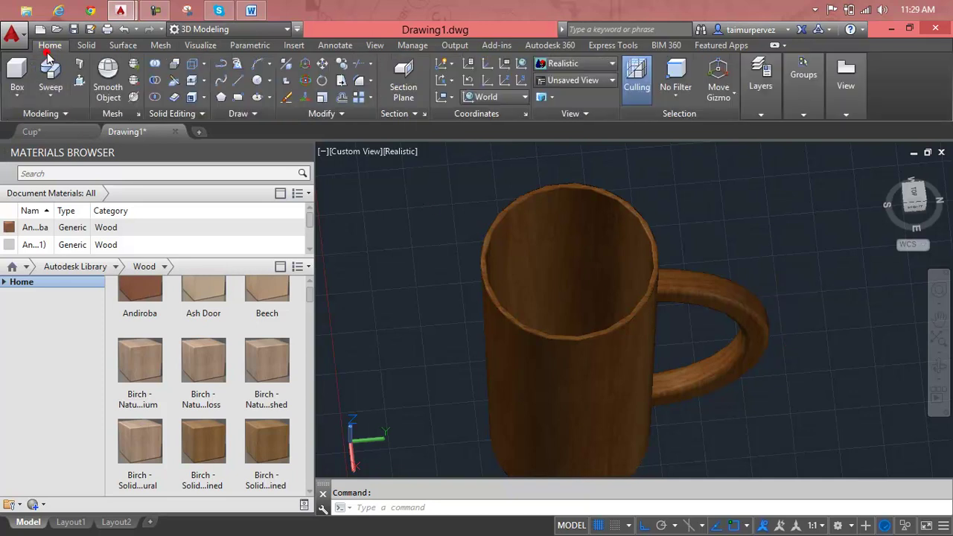
left_click(52, 91)
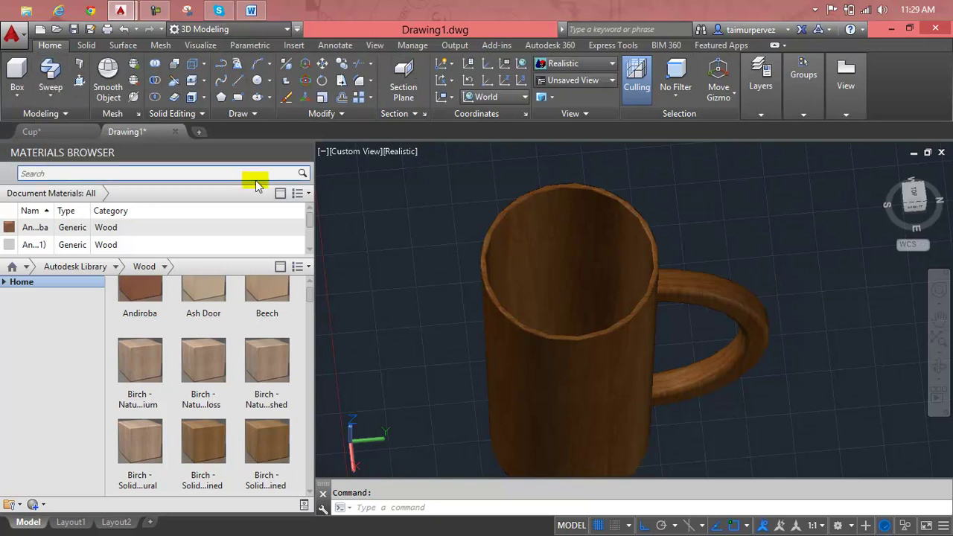
left_click(752, 321)
key("Escape")
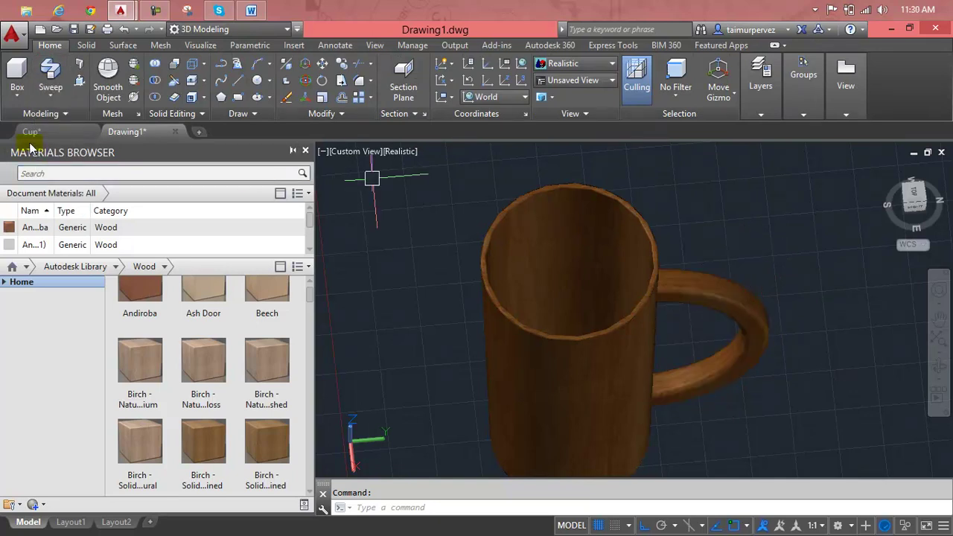
left_click(305, 151)
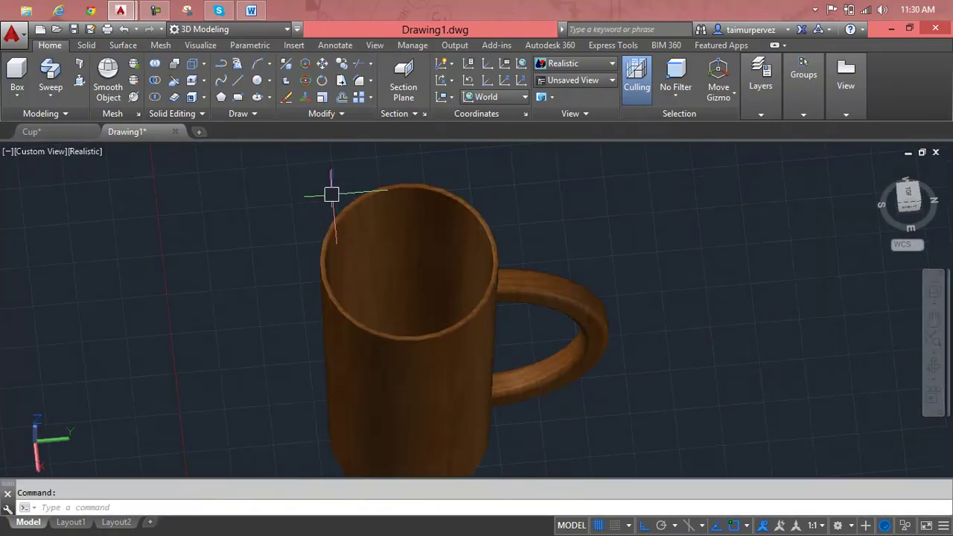